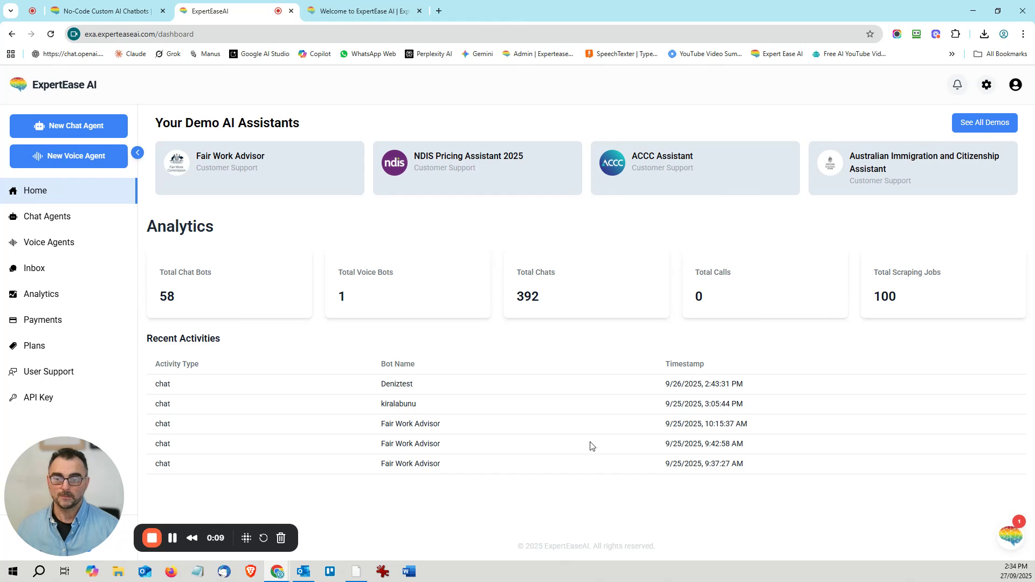
Step: Switch to the ExpertEase AI website home page, review its headline, and open and close the site's chat widget
{"action": "left_click", "coordinate": [121, 15]}
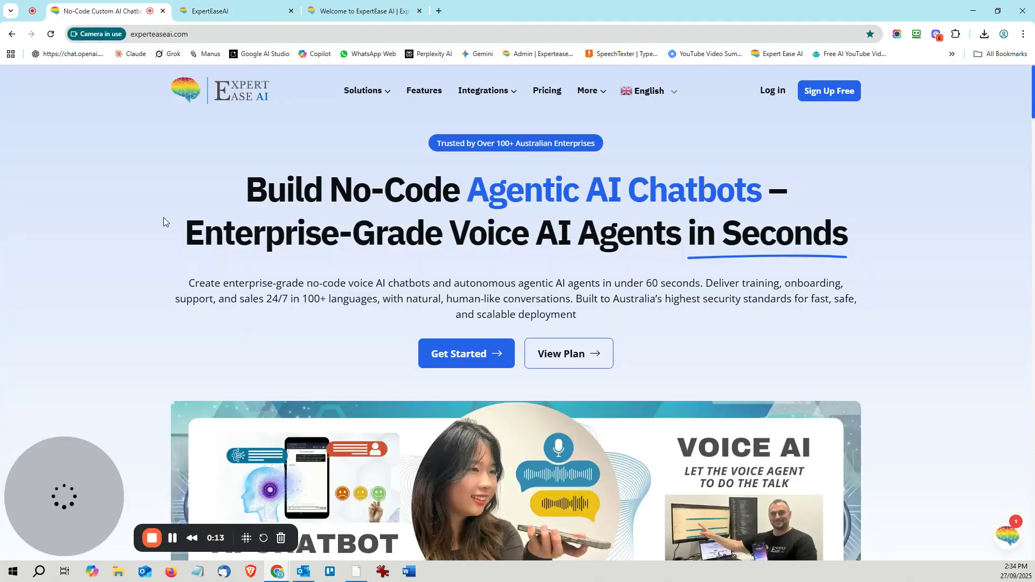
{"action": "left_click_drag", "start_coordinate": [249, 199], "coordinate": [812, 240]}
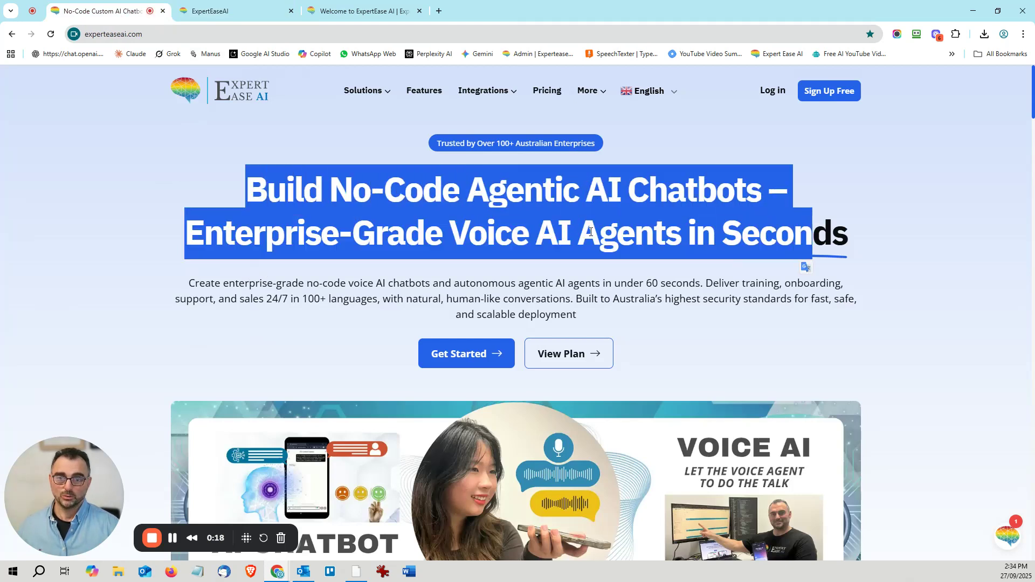
{"action": "left_click", "coordinate": [122, 194]}
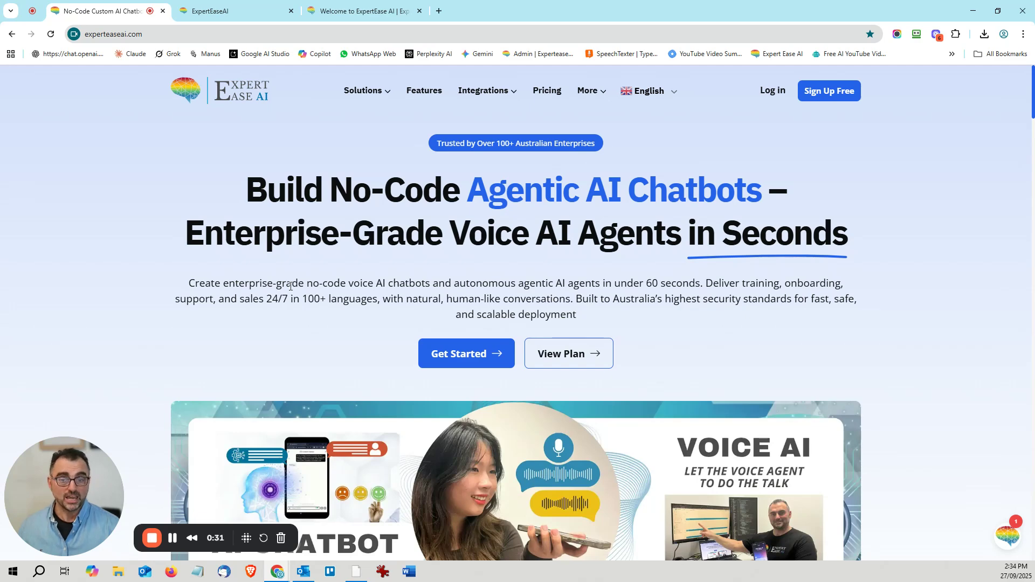
{"action": "left_click", "coordinate": [1008, 537]}
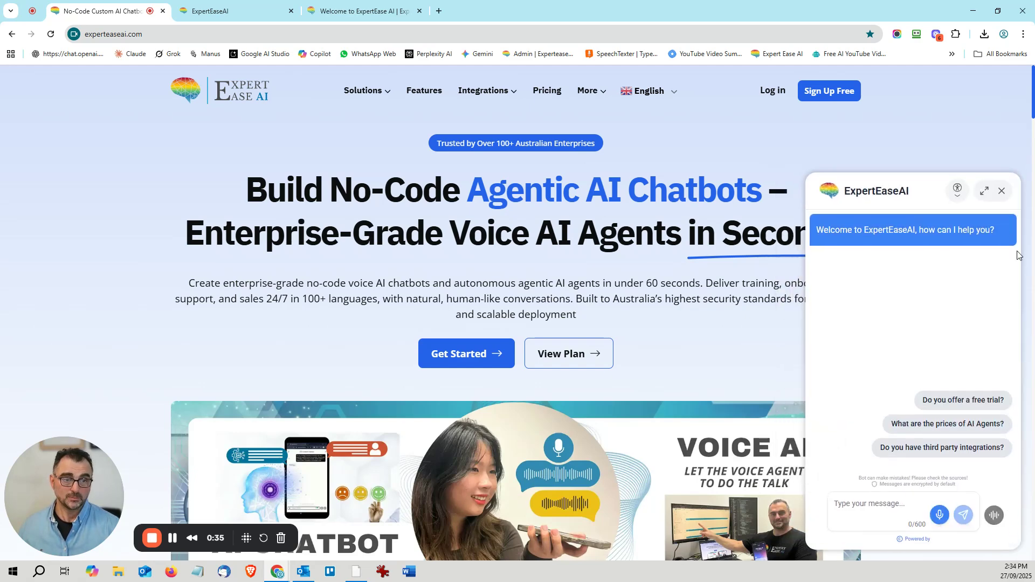
{"action": "left_click", "coordinate": [1001, 181]}
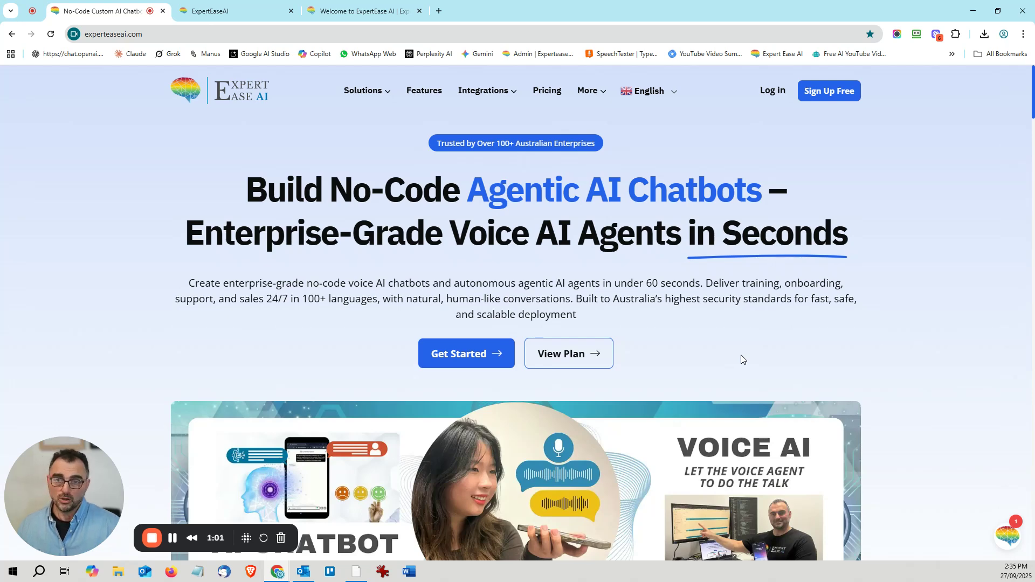
Step: Open the free account sign-up page and review its registration fields and the Google and Microsoft options
{"action": "left_click", "coordinate": [821, 97]}
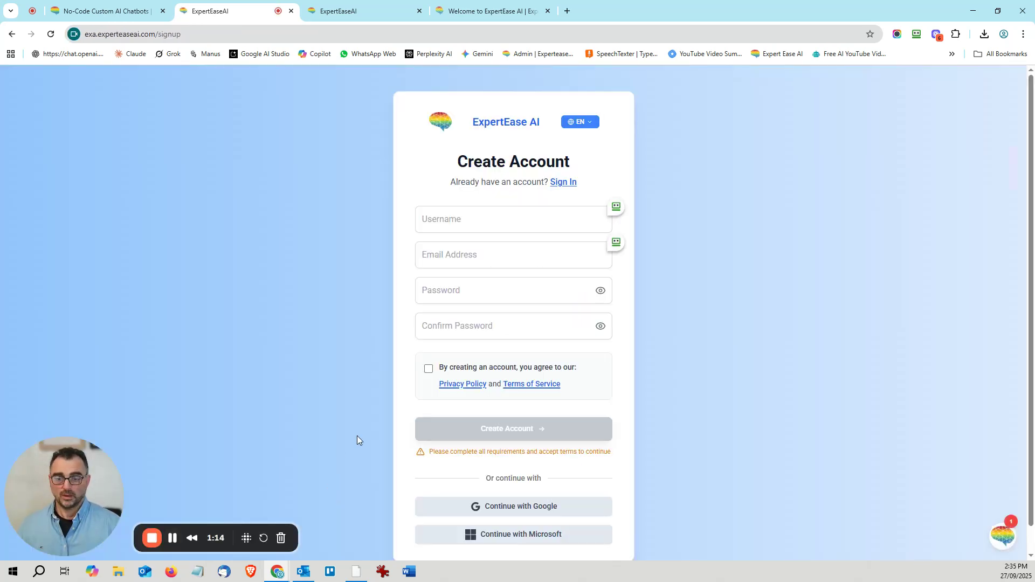
{"action": "scroll", "coordinate": [552, 386], "scroll_direction": "down", "scroll_amount": 1}
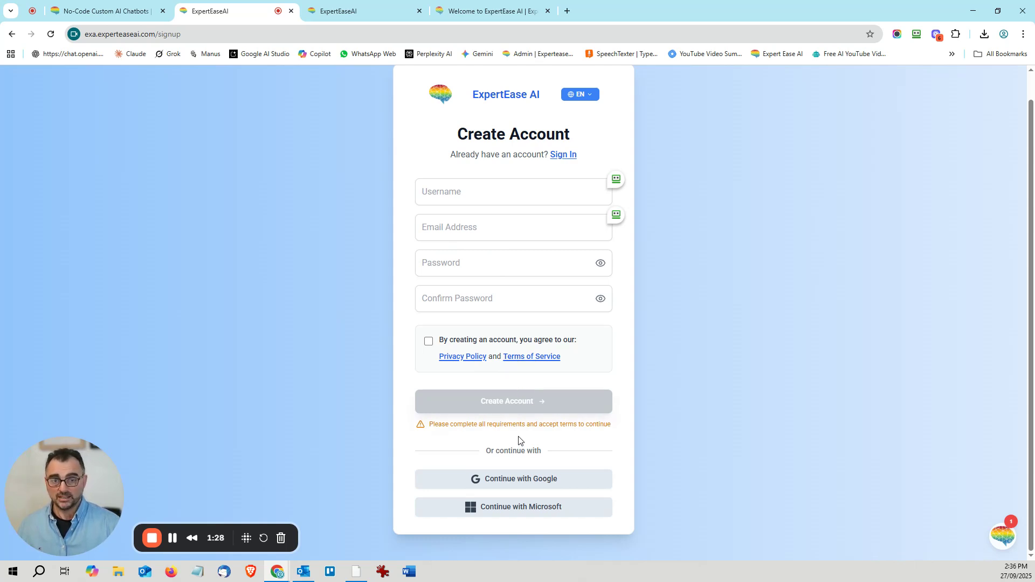
{"action": "scroll", "coordinate": [548, 323], "scroll_direction": "up", "scroll_amount": 1}
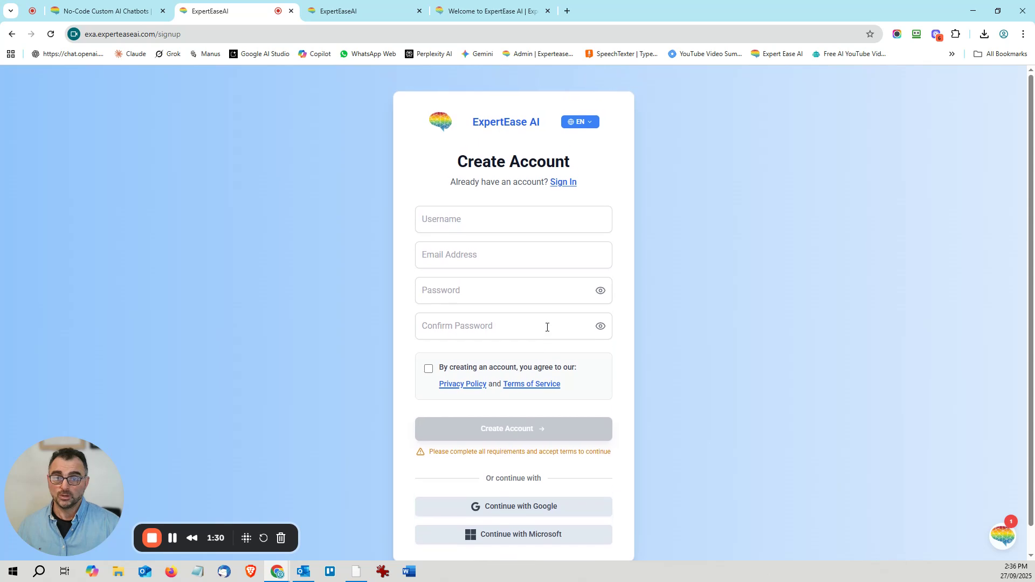
{"action": "left_click", "coordinate": [172, 539]}
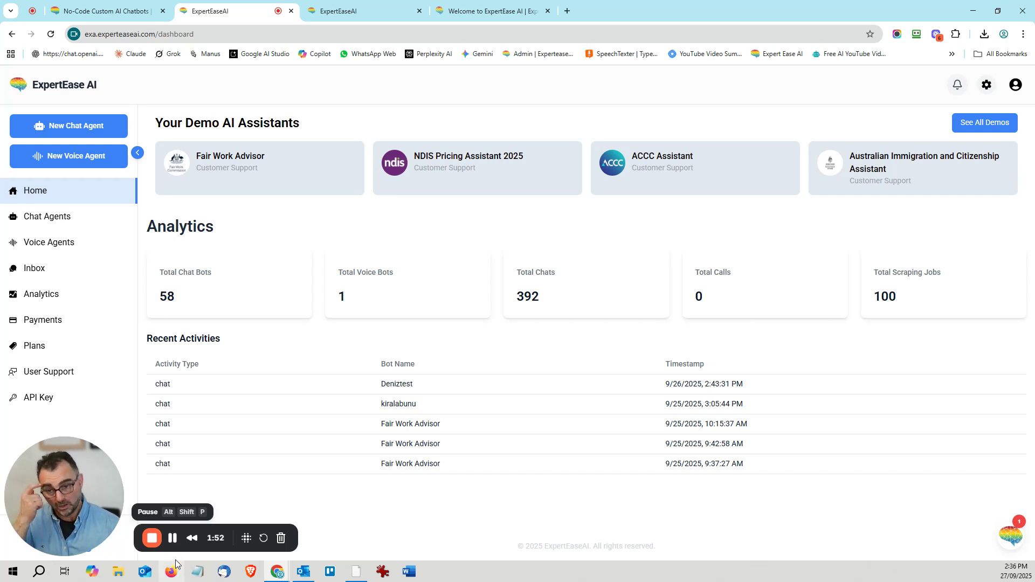
Step: Start a new chat agent and name it with a first name followed by "Testing 1"
{"action": "left_click", "coordinate": [62, 132]}
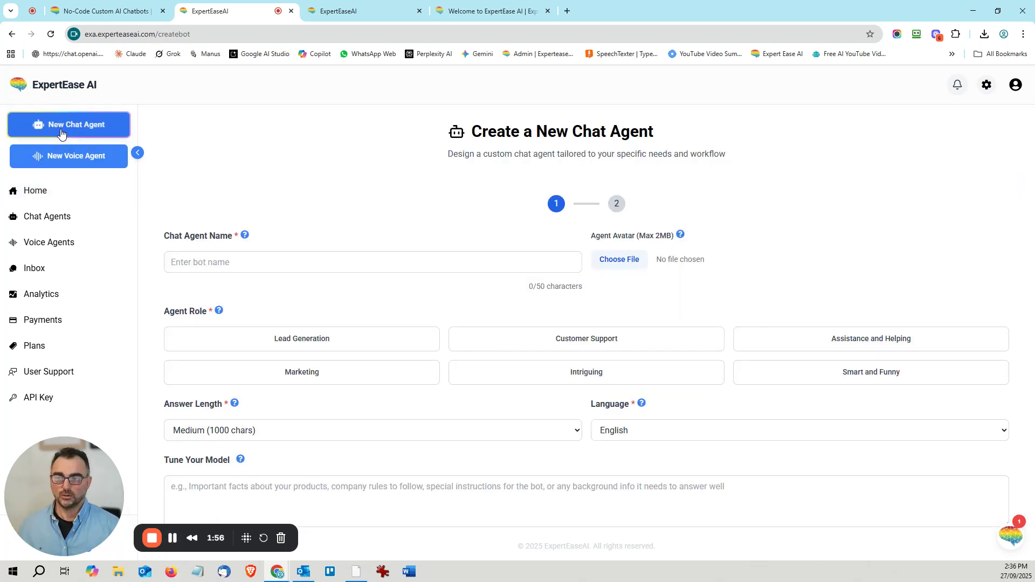
{"action": "left_click", "coordinate": [195, 263]}
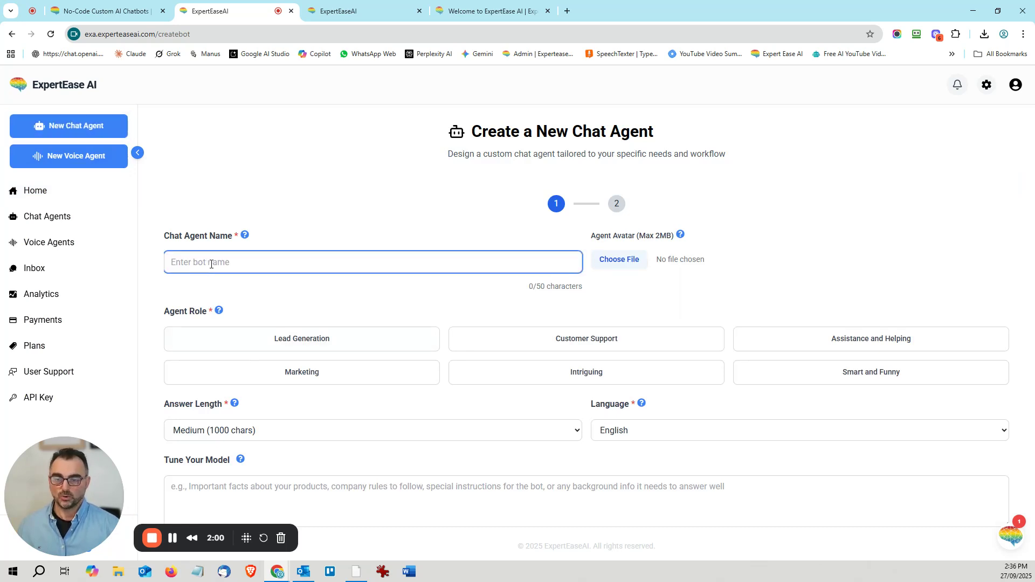
{"action": "type", "text": "Deniz Testing 1"}
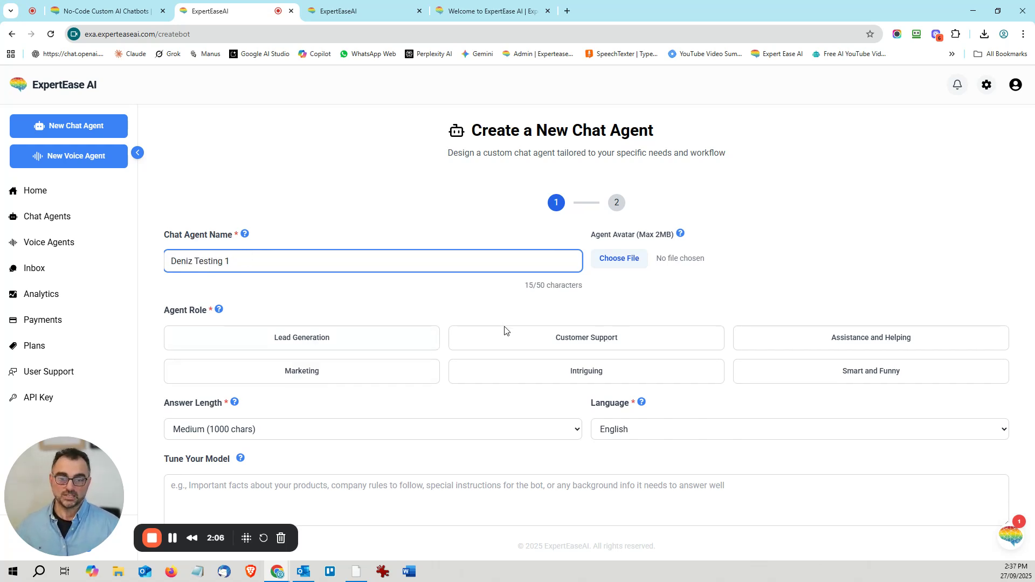
Step: Assign the Customer Support role to the new chat agent
{"action": "scroll", "coordinate": [506, 329], "scroll_direction": "down", "scroll_amount": 1}
{"action": "mouse_move", "coordinate": [219, 258]}
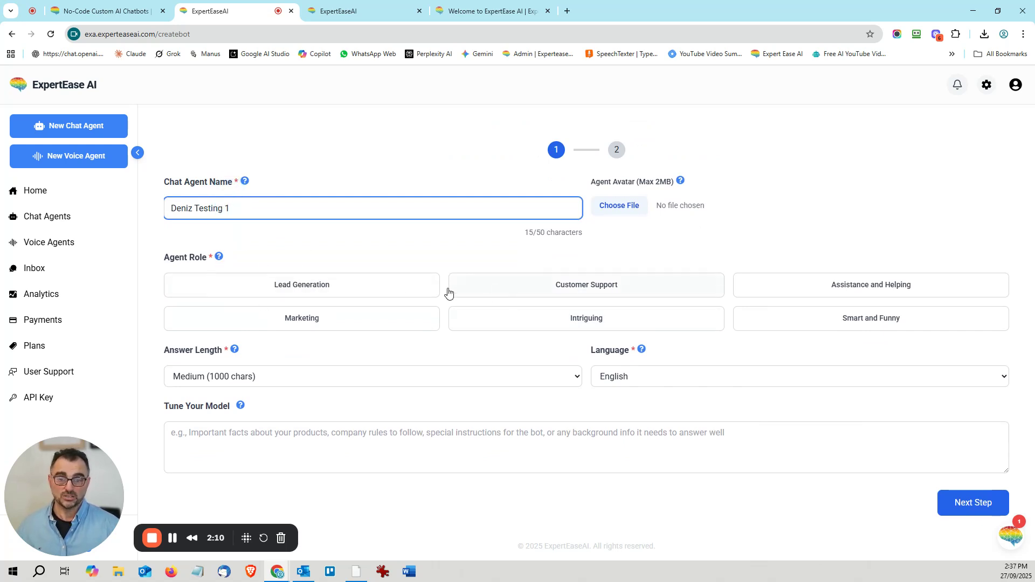
{"action": "left_click", "coordinate": [532, 291]}
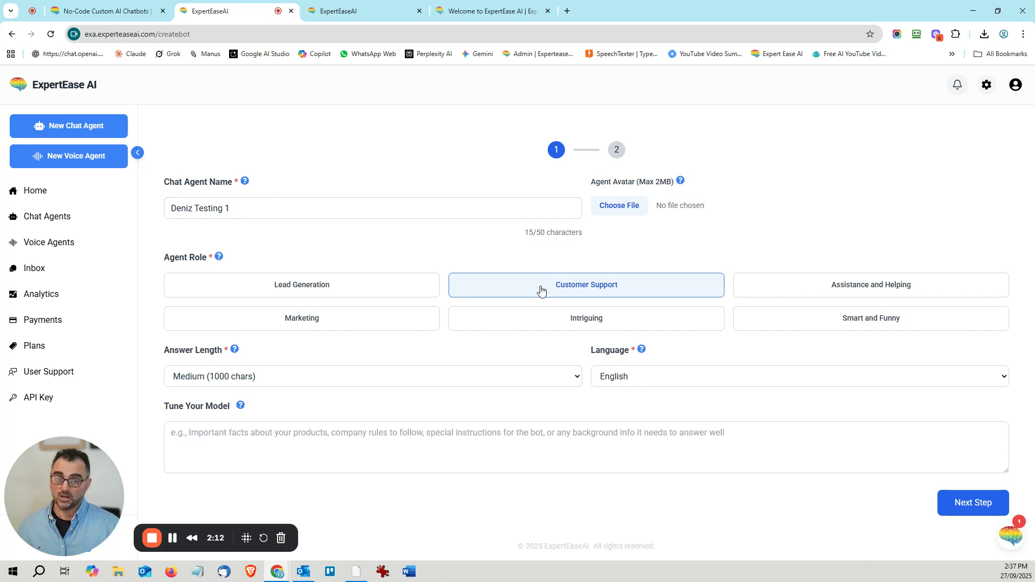
{"action": "scroll", "coordinate": [545, 314], "scroll_direction": "down", "scroll_amount": 1}
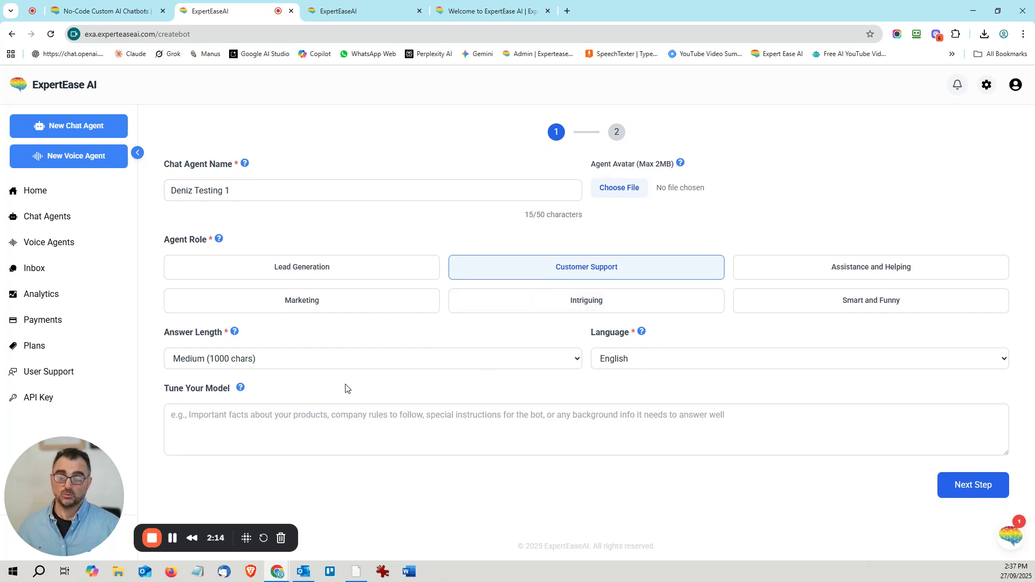
Step: Try the Long (2000 chars) answer length for the agent and return it to Medium (1000 chars)
{"action": "left_click", "coordinate": [325, 361]}
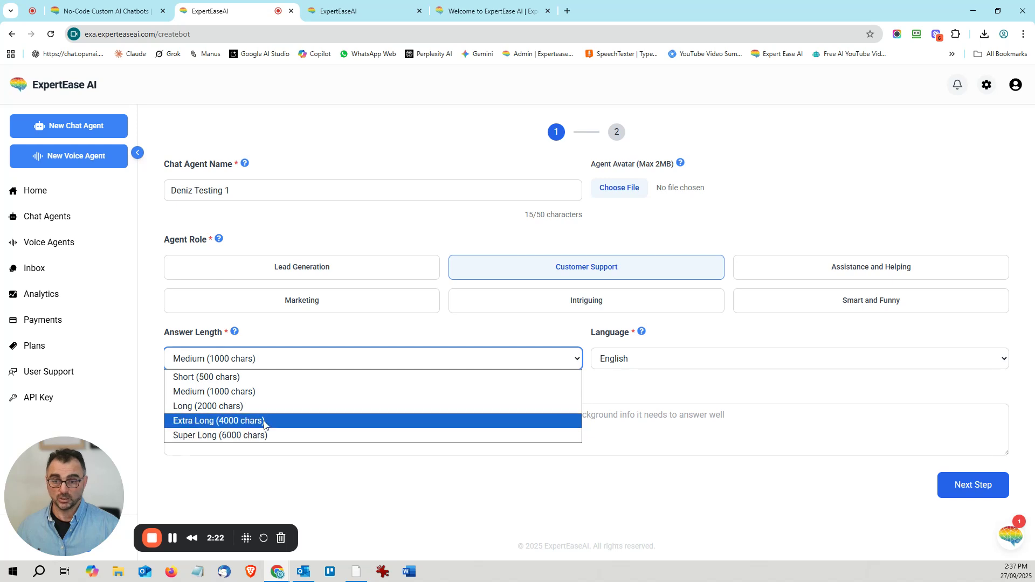
{"action": "left_click", "coordinate": [241, 407]}
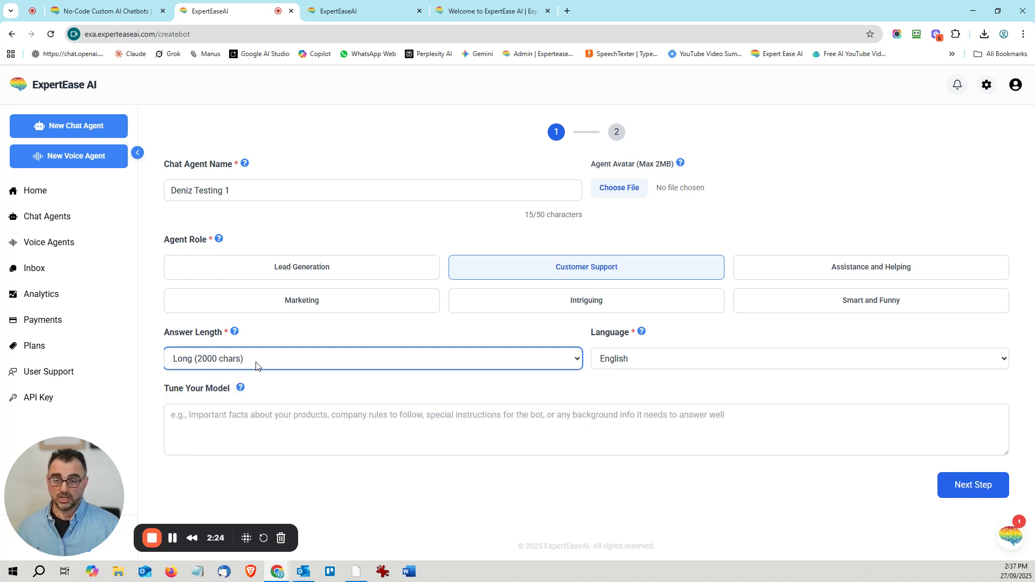
{"action": "left_click", "coordinate": [254, 363]}
{"action": "left_click", "coordinate": [231, 394]}
{"action": "left_click", "coordinate": [285, 358]}
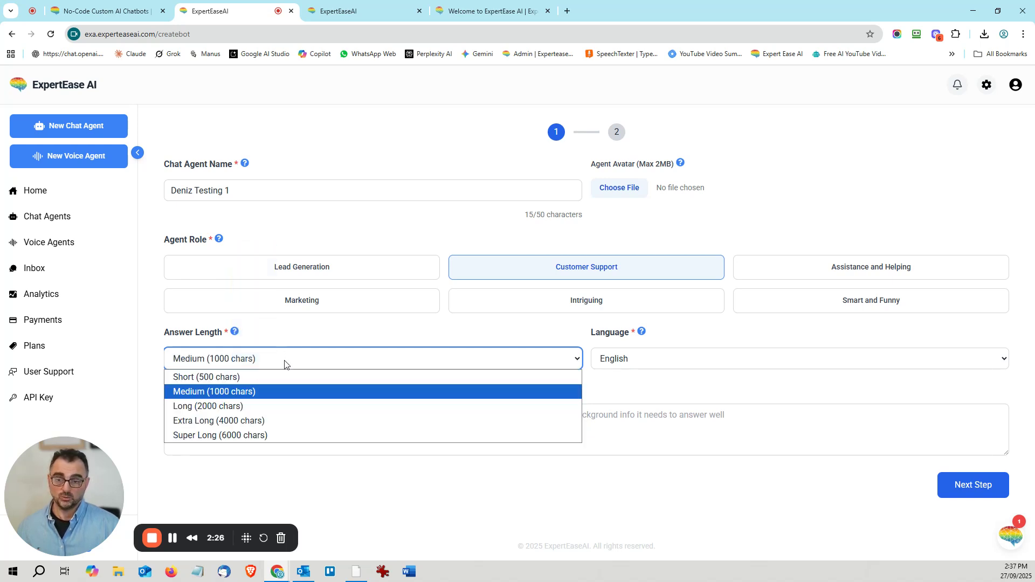
{"action": "left_click", "coordinate": [233, 403]}
{"action": "left_click", "coordinate": [254, 364]}
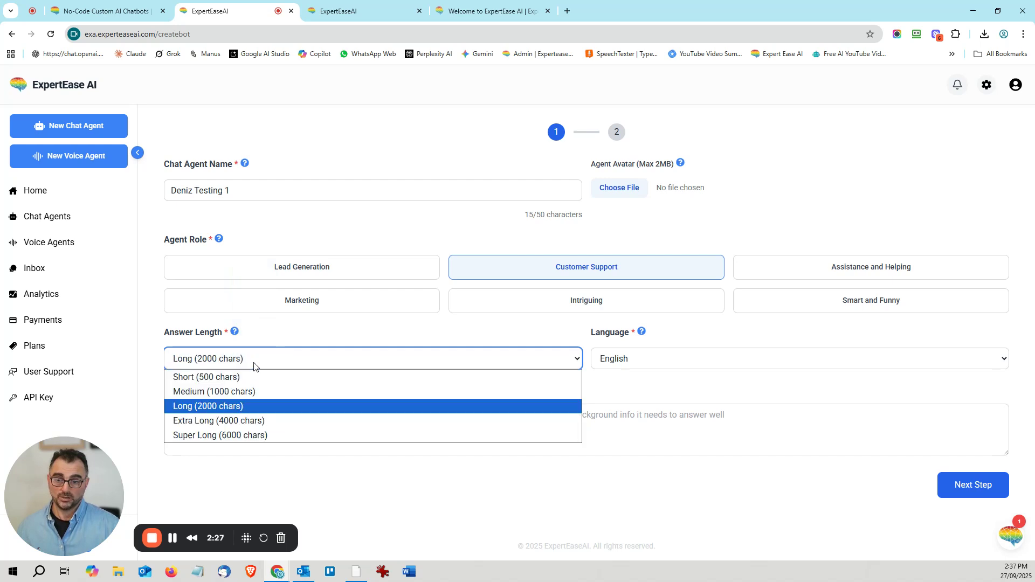
{"action": "left_click", "coordinate": [252, 393]}
Step: Look through the languages available for the agent and choose English
{"action": "left_click", "coordinate": [651, 361]}
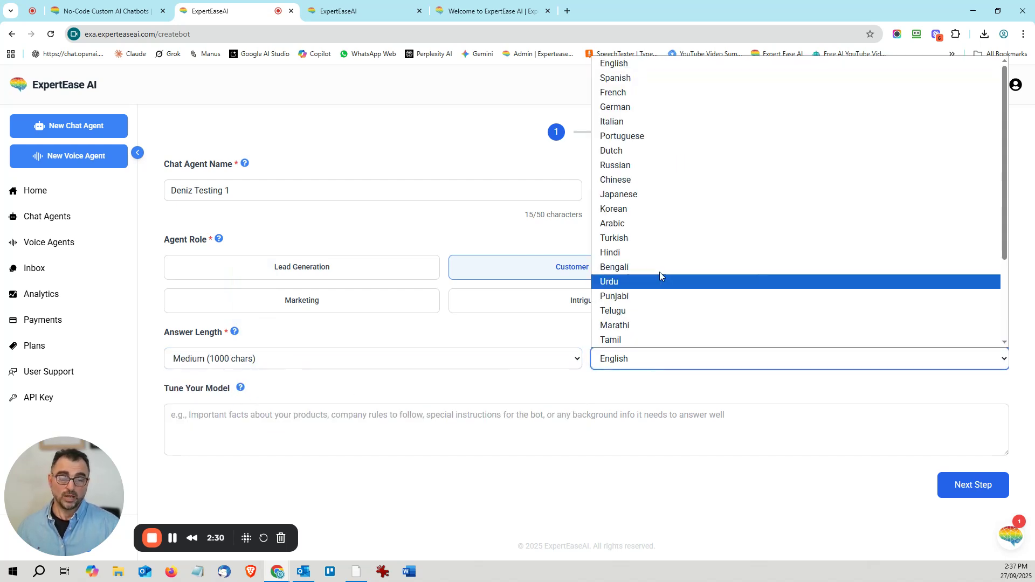
{"action": "scroll", "coordinate": [701, 237], "scroll_direction": "down", "scroll_amount": 3}
{"action": "scroll", "coordinate": [706, 275], "scroll_direction": "up", "scroll_amount": 3}
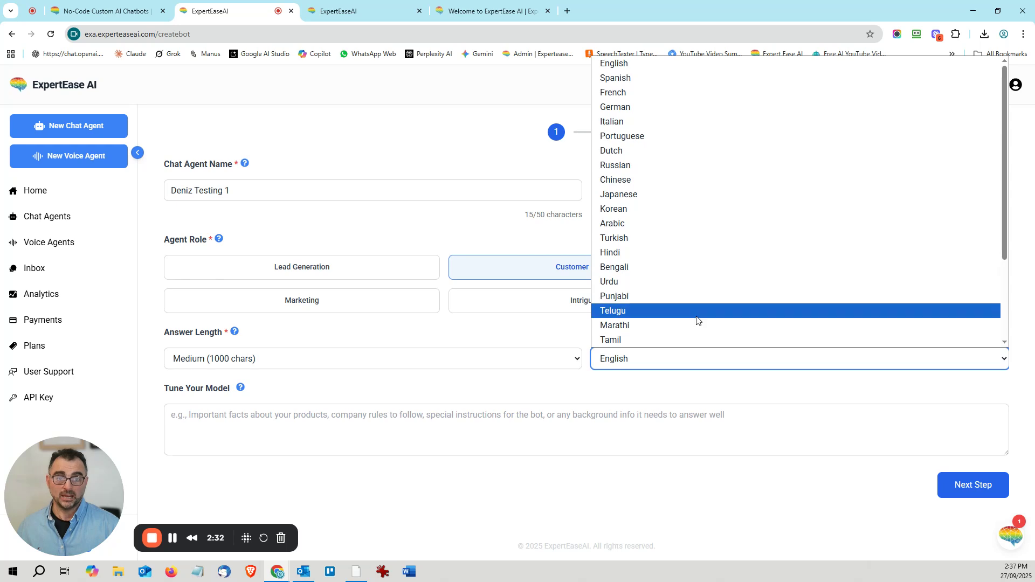
{"action": "left_click", "coordinate": [621, 65]}
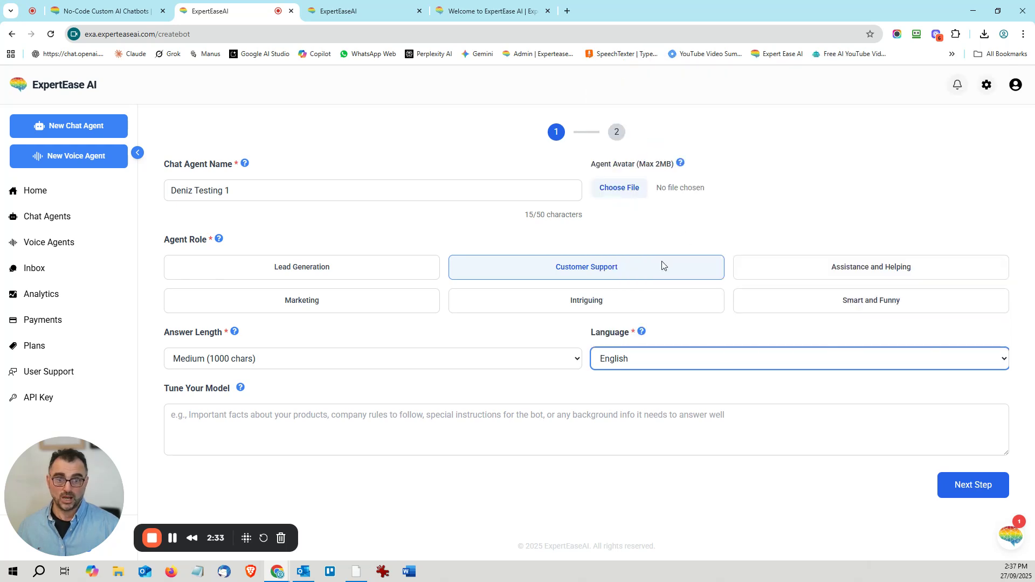
Step: Leave the model tuning instructions empty and continue to the second step of the agent setup
{"action": "left_click", "coordinate": [265, 446]}
{"action": "mouse_move", "coordinate": [240, 390]}
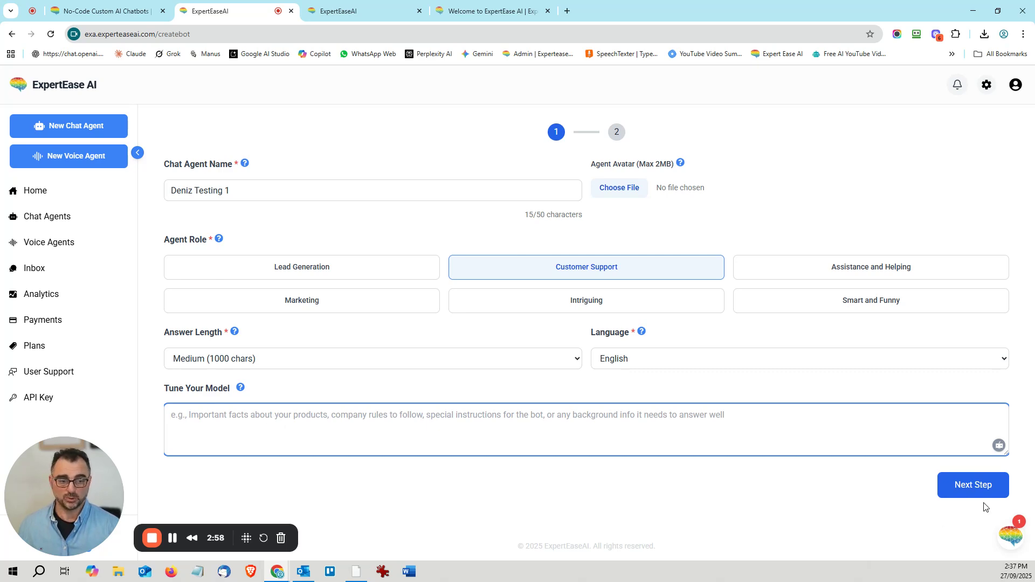
{"action": "left_click", "coordinate": [972, 487]}
Step: Review the agent's appearance settings and previews, and open the theme color picker
{"action": "scroll", "coordinate": [409, 336], "scroll_direction": "down", "scroll_amount": 3}
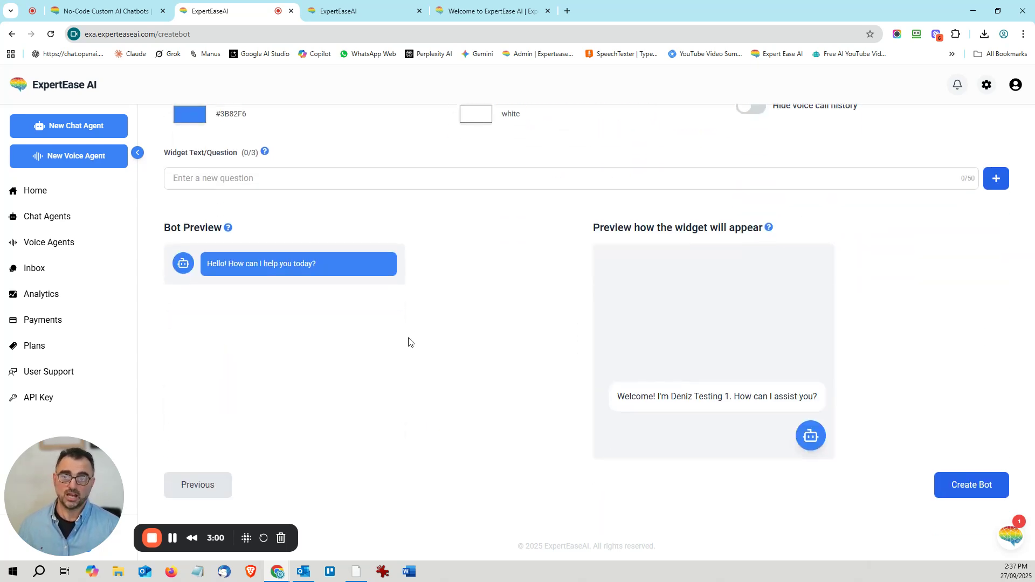
{"action": "scroll", "coordinate": [411, 343], "scroll_direction": "up", "scroll_amount": 3}
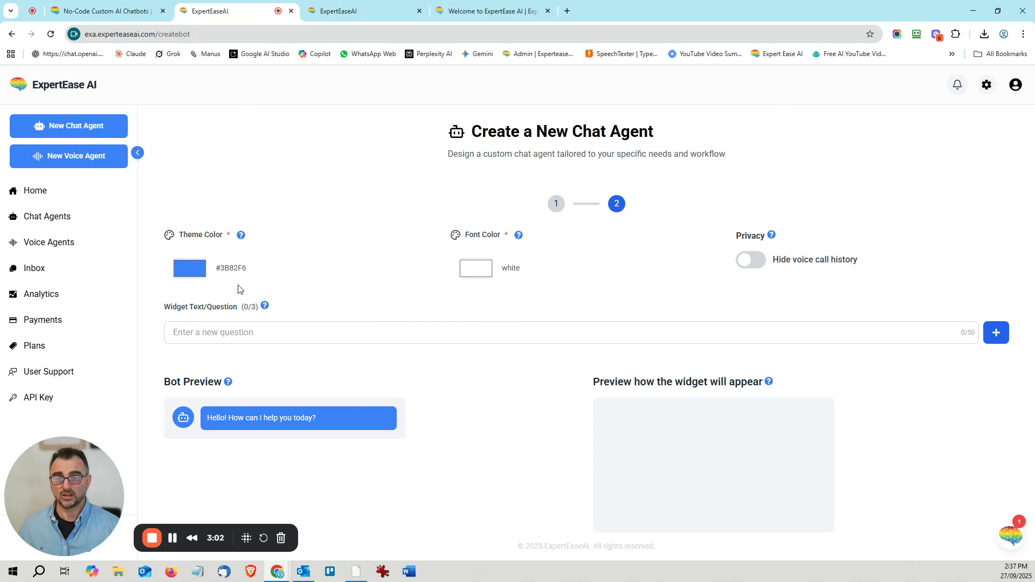
{"action": "left_click", "coordinate": [190, 272]}
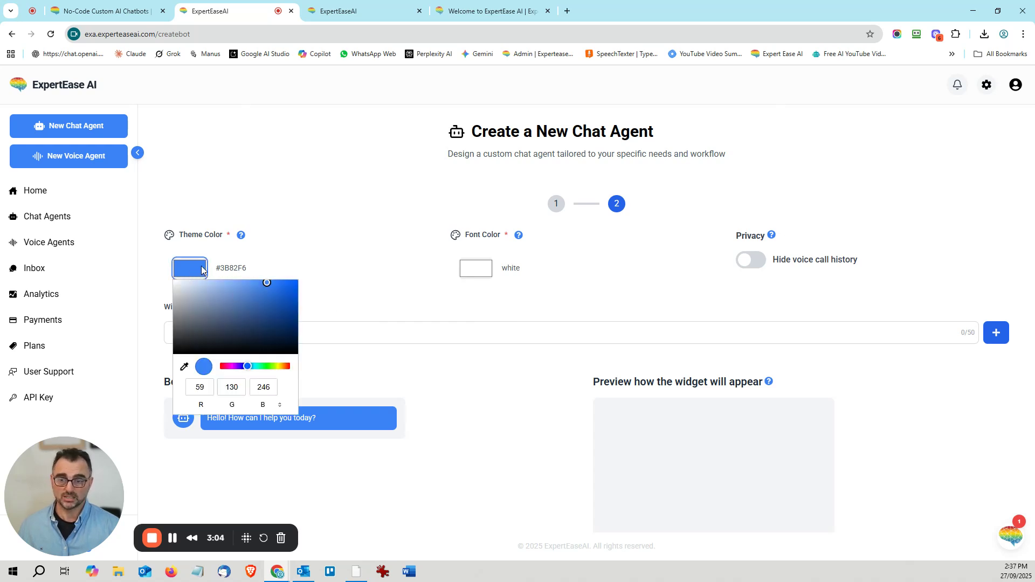
Step: Open the ExA Support Assistant chat, view it enlarged and reduced, and close it along with its suggested questions
{"action": "left_click", "coordinate": [1009, 534]}
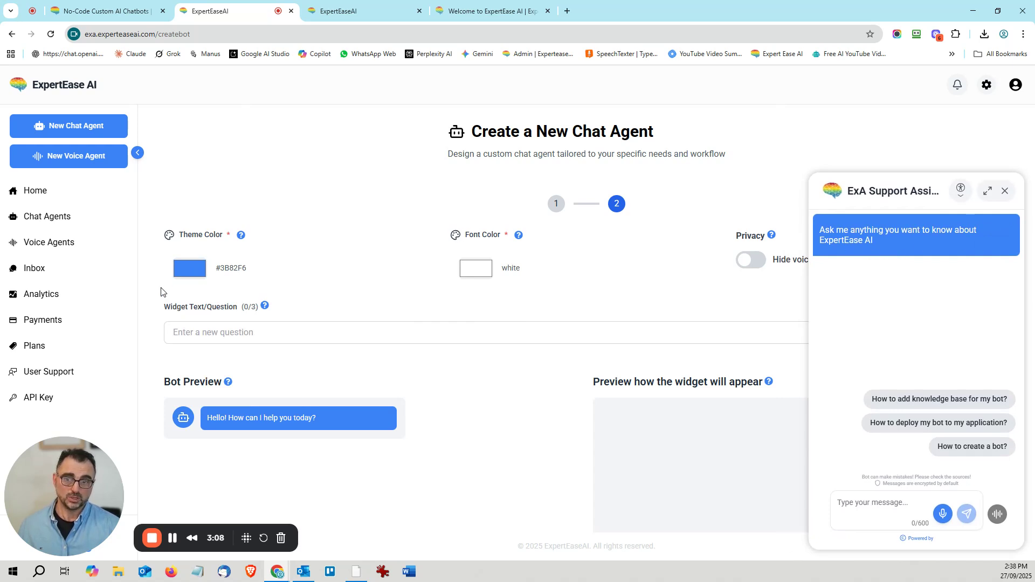
{"action": "left_click", "coordinate": [988, 194]}
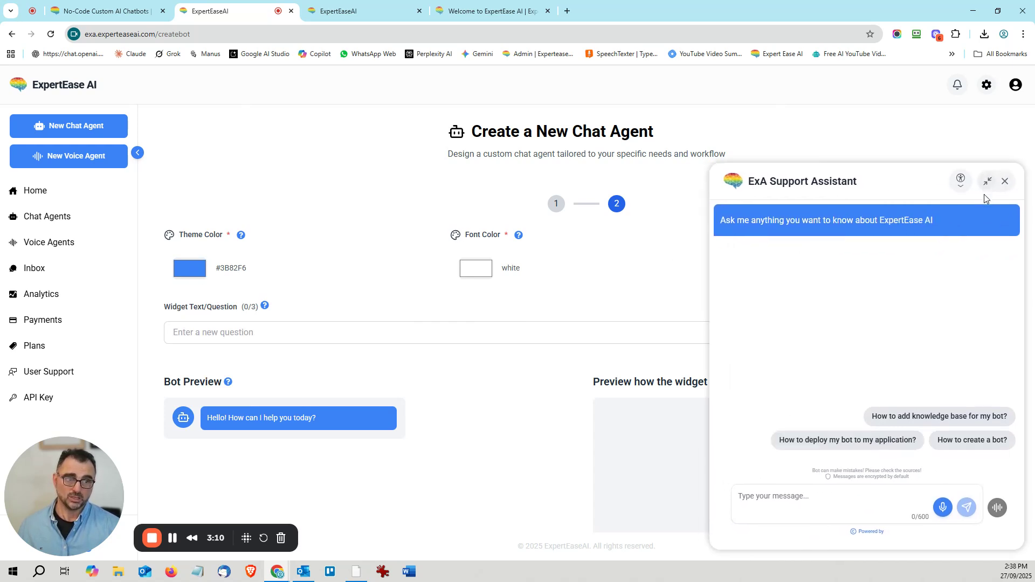
{"action": "left_click", "coordinate": [982, 183]}
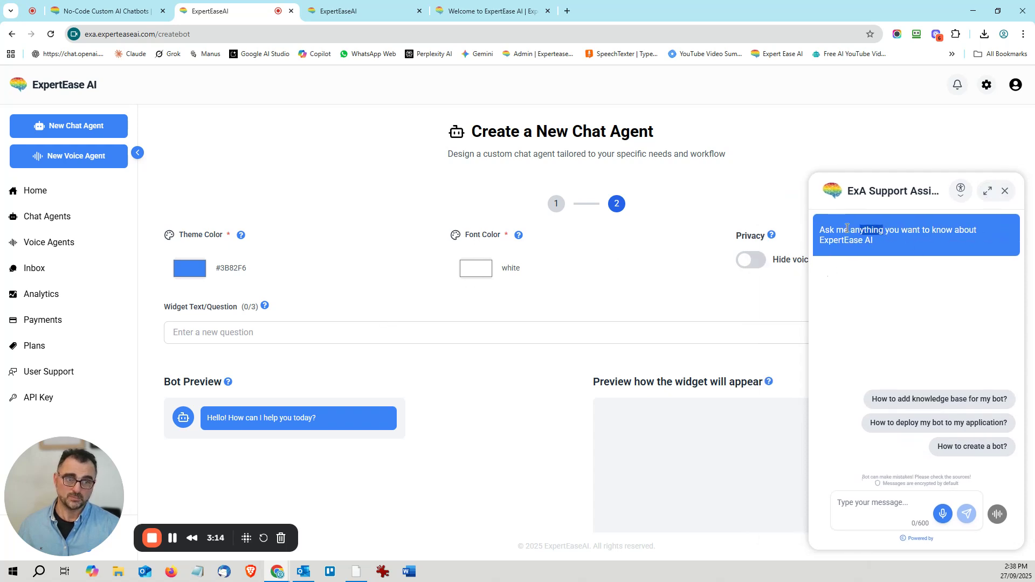
{"action": "left_click", "coordinate": [1005, 192]}
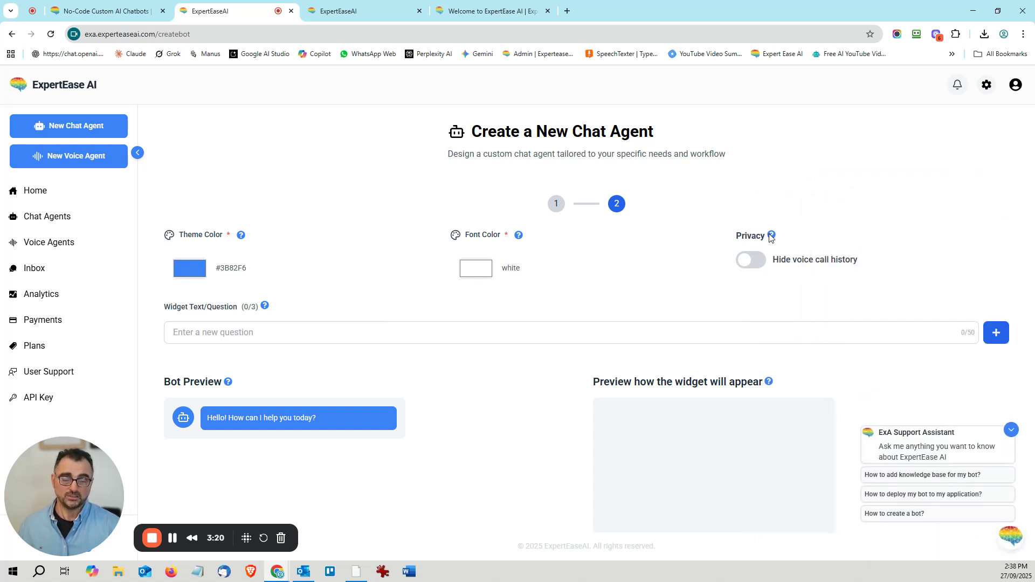
{"action": "scroll", "coordinate": [703, 272], "scroll_direction": "down", "scroll_amount": 1}
{"action": "scroll", "coordinate": [703, 272], "scroll_direction": "down", "scroll_amount": 3}
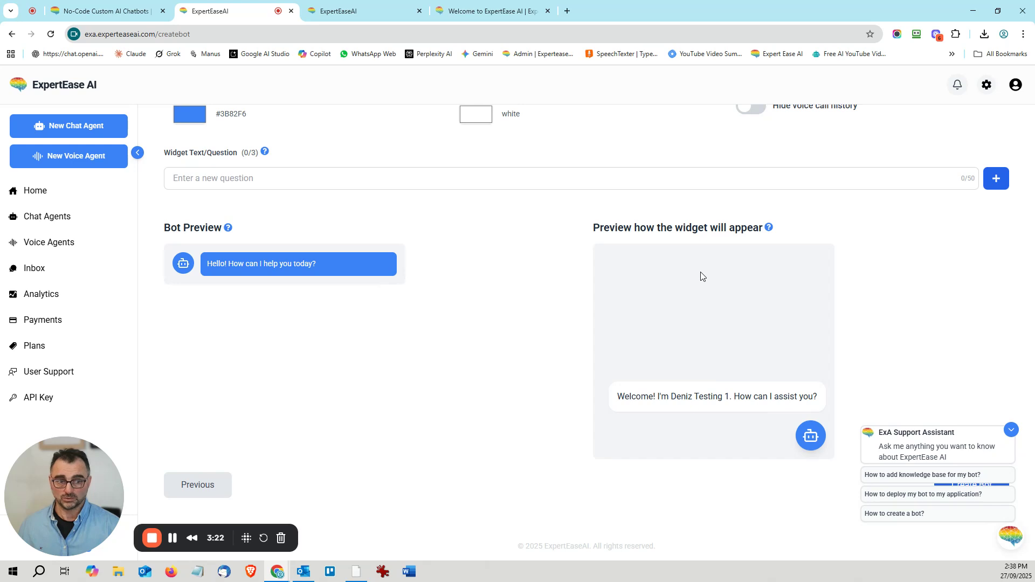
{"action": "left_click", "coordinate": [1011, 432]}
Step: Turn the privacy option for hiding voice call history on and back off
{"action": "scroll", "coordinate": [755, 178], "scroll_direction": "up", "scroll_amount": 1}
{"action": "left_click", "coordinate": [751, 164]}
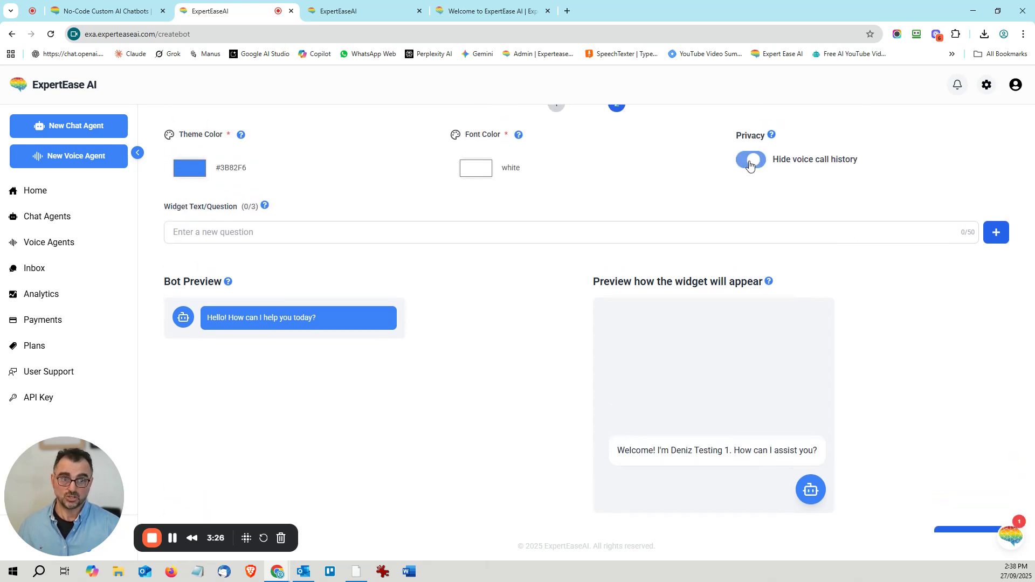
{"action": "left_click", "coordinate": [751, 164]}
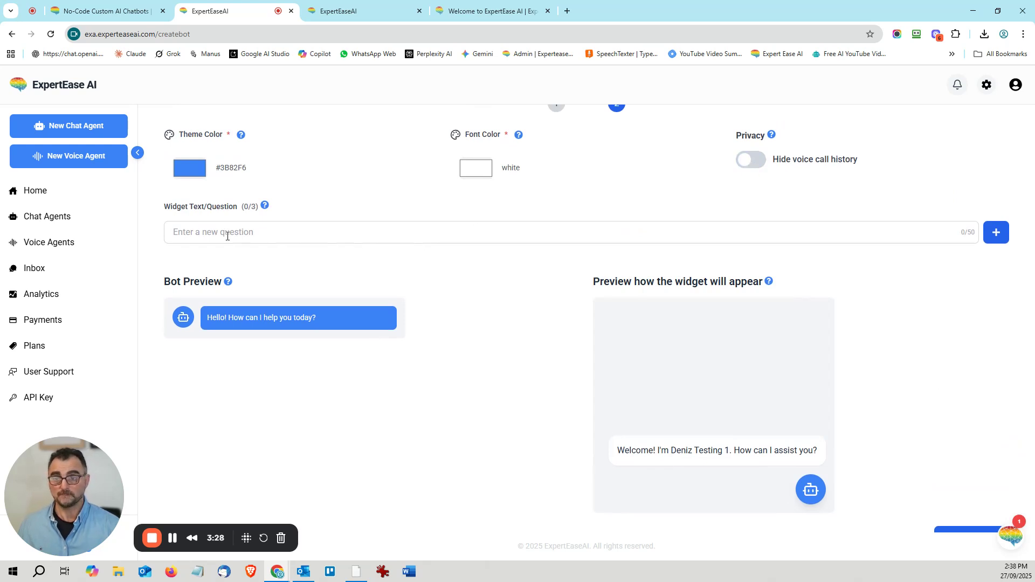
Step: Open the widget text/question field for entry and check the preview of how the widget will appear
{"action": "left_click", "coordinate": [258, 233]}
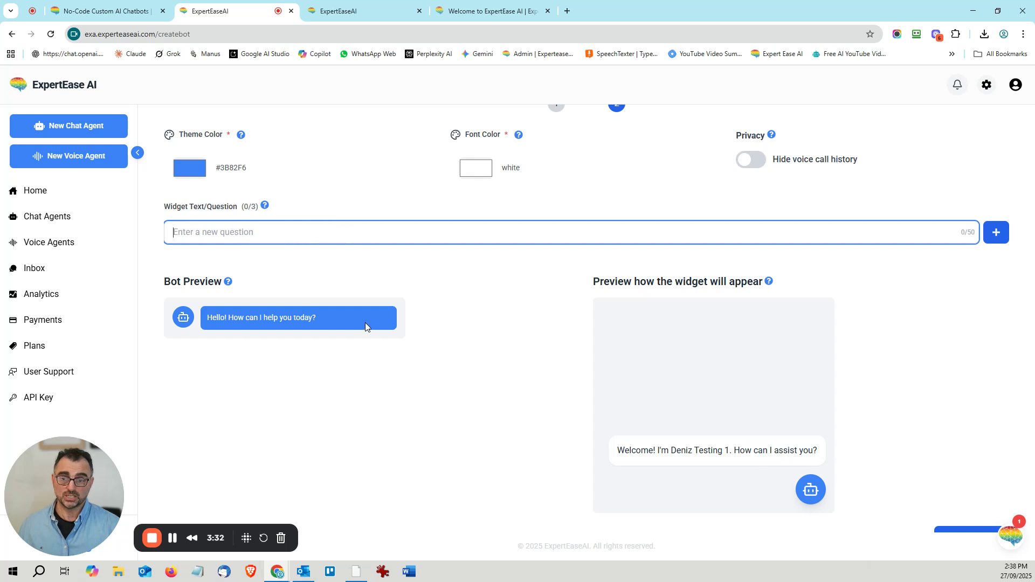
{"action": "scroll", "coordinate": [364, 322], "scroll_direction": "down", "scroll_amount": 1}
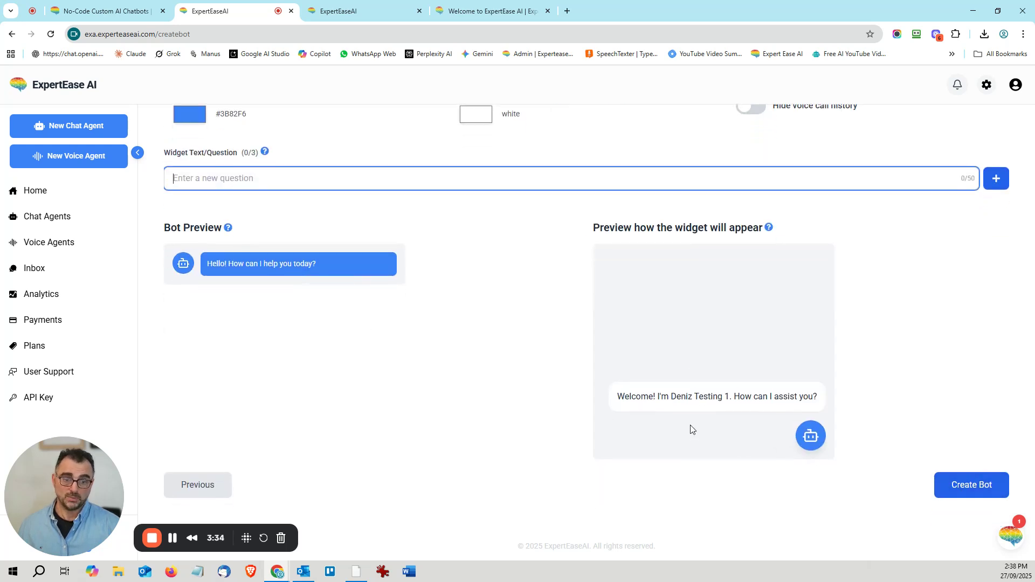
Step: Open the ExA Support Assistant chat twice to view its suggested questions as a widget example, closing it each time
{"action": "left_click", "coordinate": [1011, 545]}
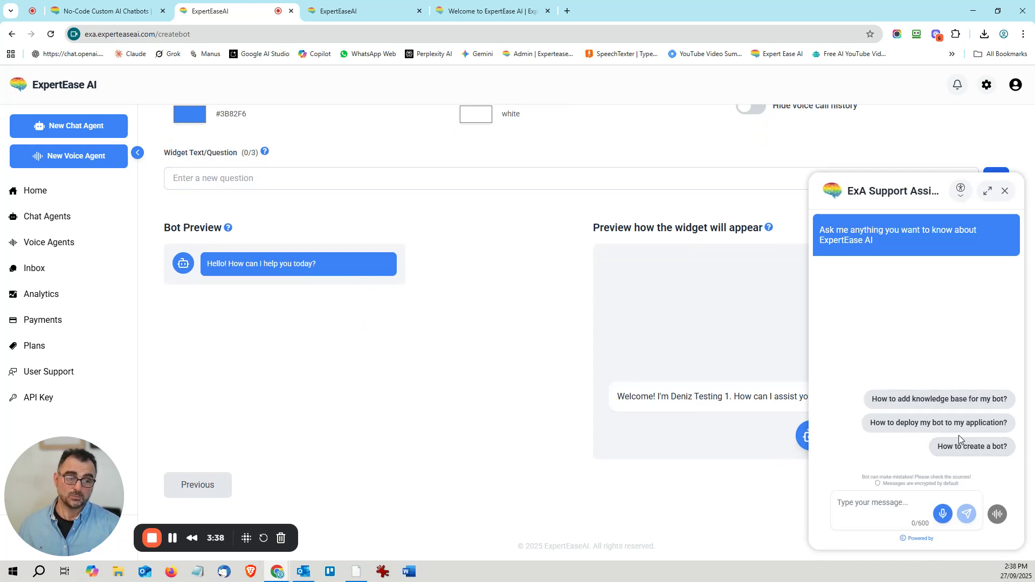
{"action": "left_click", "coordinate": [1004, 191]}
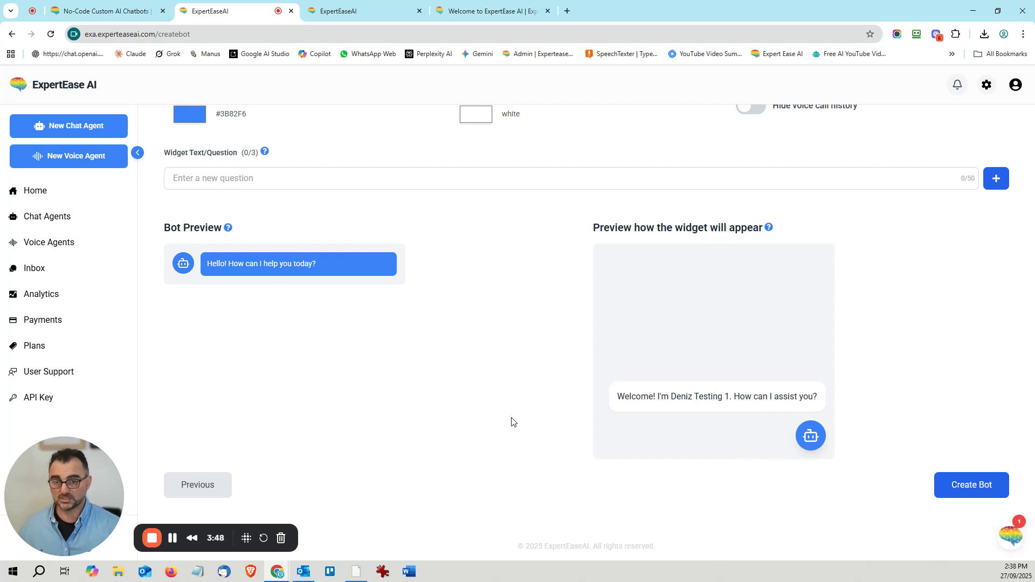
{"action": "left_click", "coordinate": [1011, 536]}
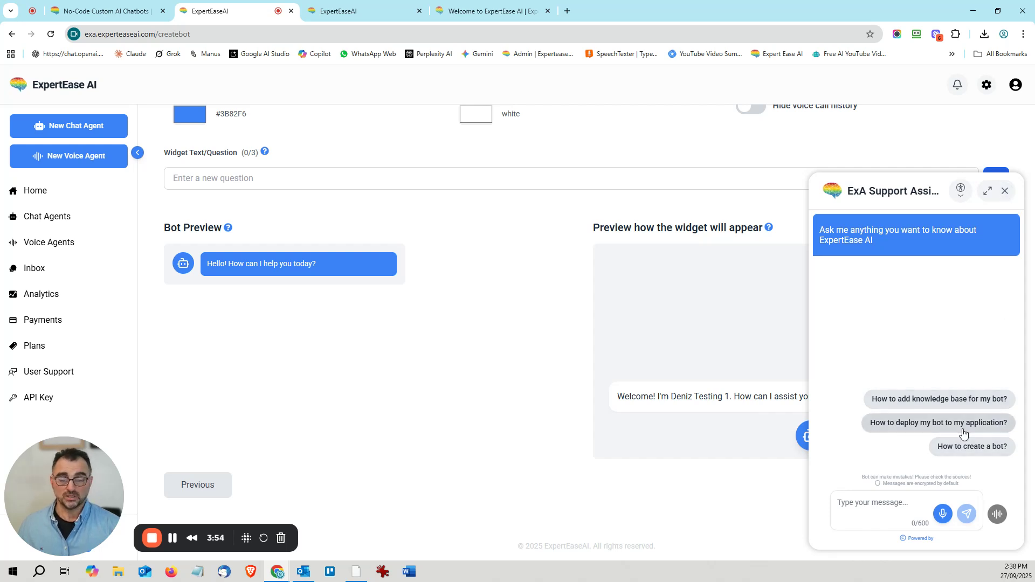
{"action": "left_click", "coordinate": [1005, 191]}
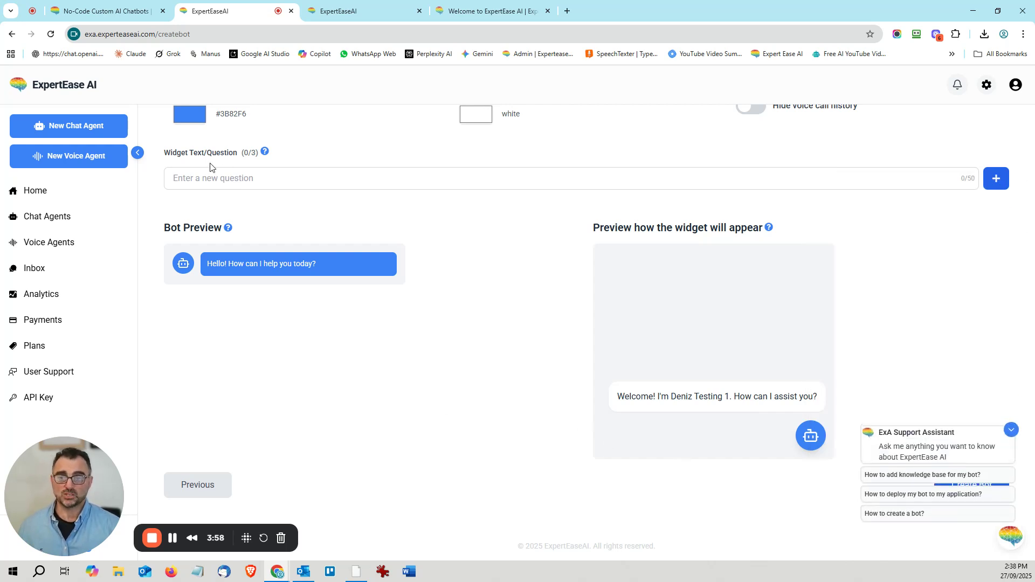
Step: Hide the support assistant's suggested questions, leave the widget text/question field empty, and create the bot
{"action": "left_click", "coordinate": [209, 178]}
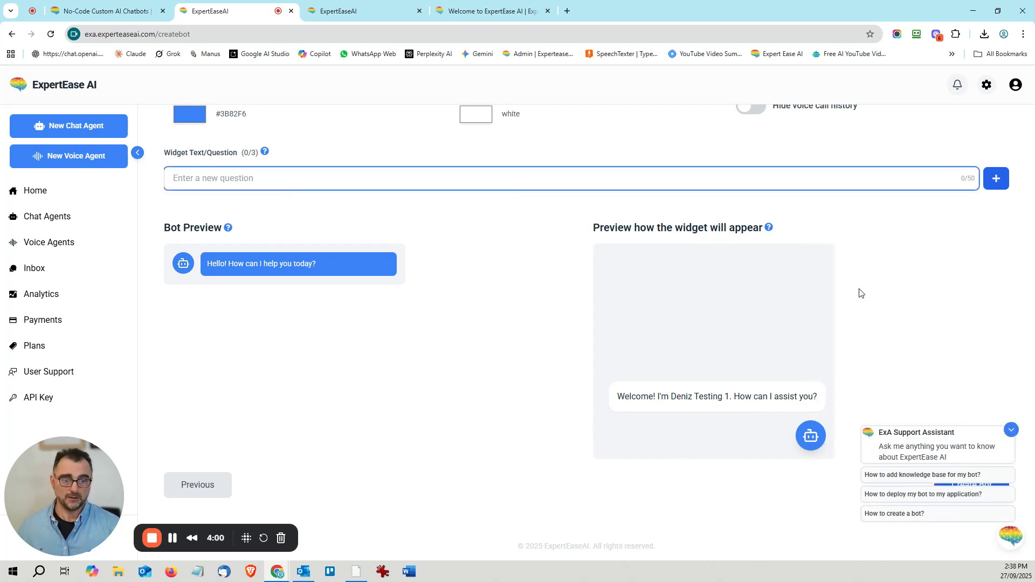
{"action": "scroll", "coordinate": [862, 297], "scroll_direction": "up", "scroll_amount": 3}
{"action": "left_click", "coordinate": [1011, 429]}
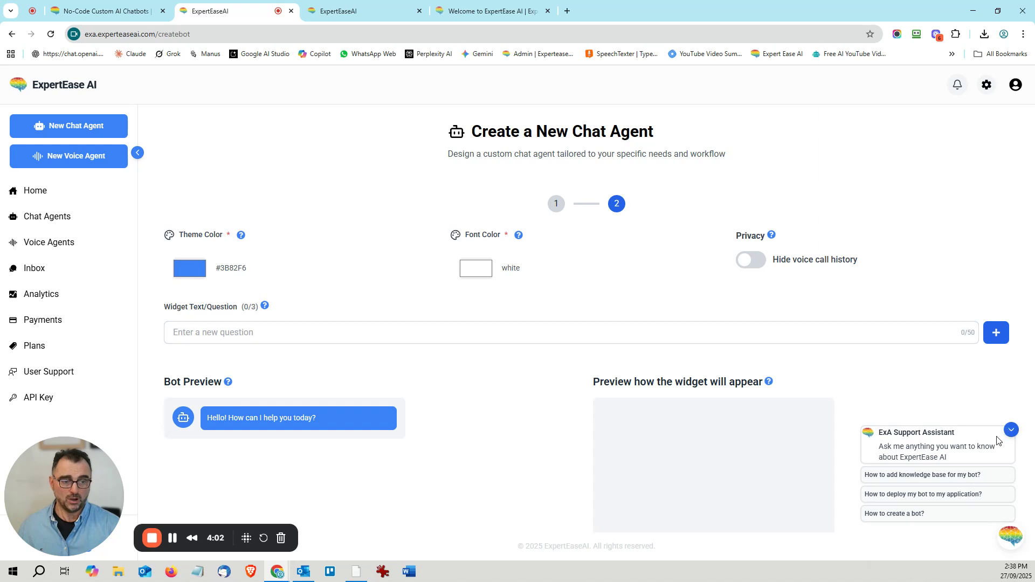
{"action": "scroll", "coordinate": [1004, 425], "scroll_direction": "down", "scroll_amount": 3}
{"action": "left_click", "coordinate": [958, 492]}
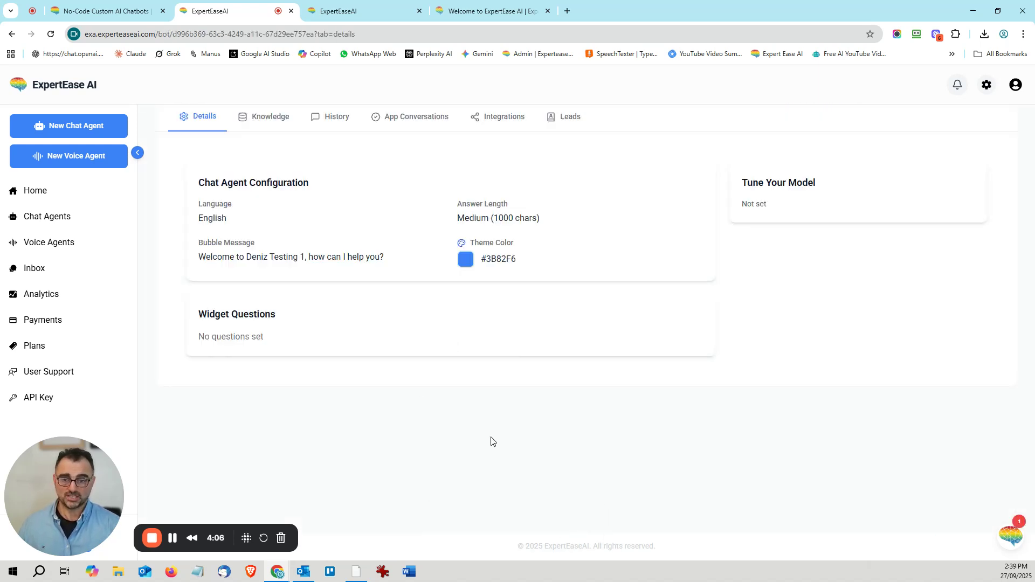
Step: Review the new agent's details and knowledge sections, and start adding files to its knowledge
{"action": "scroll", "coordinate": [495, 442], "scroll_direction": "up", "scroll_amount": 1}
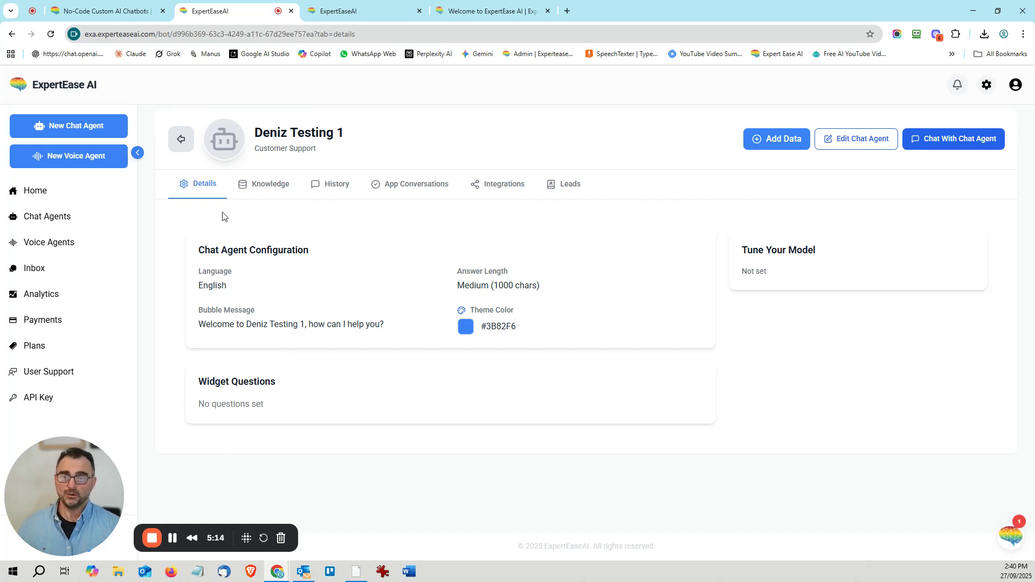
{"action": "left_click", "coordinate": [271, 186]}
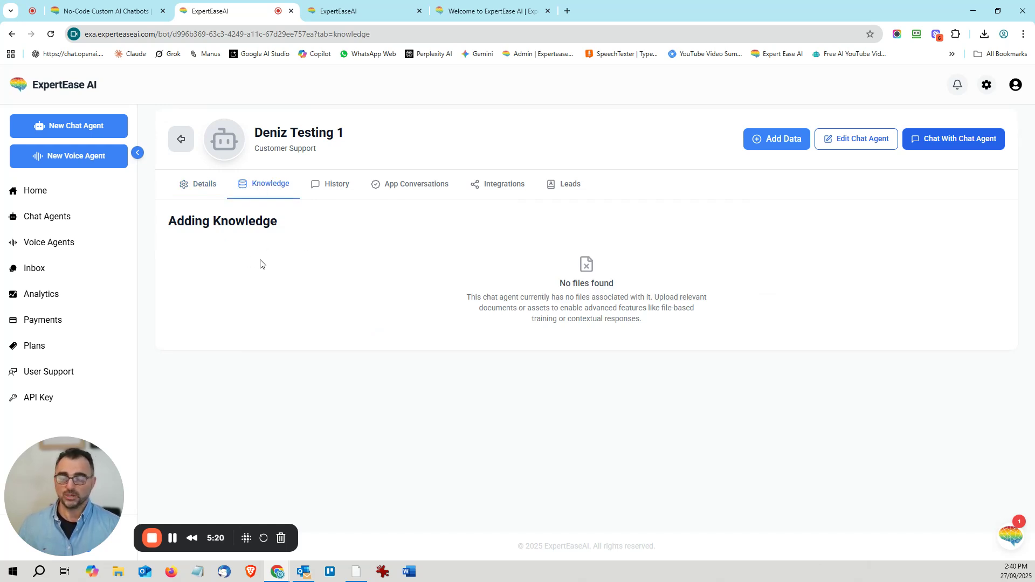
{"action": "left_click", "coordinate": [777, 143]}
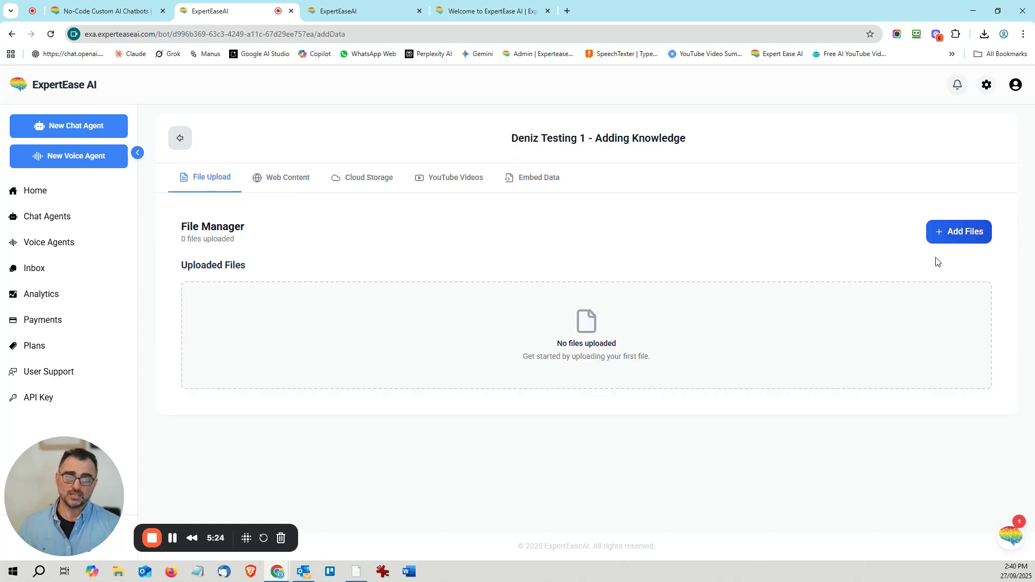
{"action": "left_click", "coordinate": [951, 238]}
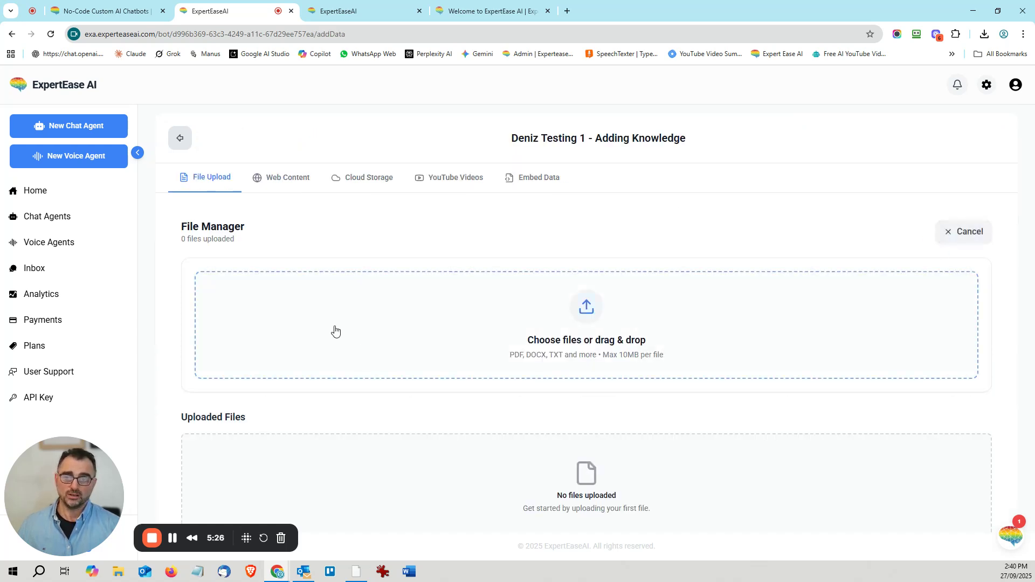
Step: Check the supported file formats, choose NBB_content.pdf, and upload it to the agent's knowledge
{"action": "left_click_drag", "start_coordinate": [503, 358], "coordinate": [705, 355]}
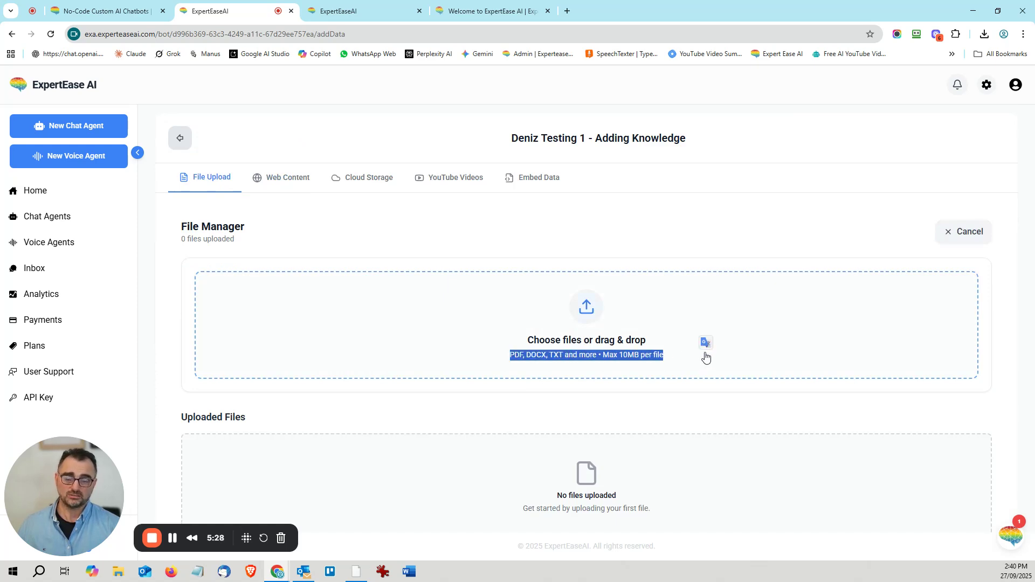
{"action": "left_click", "coordinate": [663, 326]}
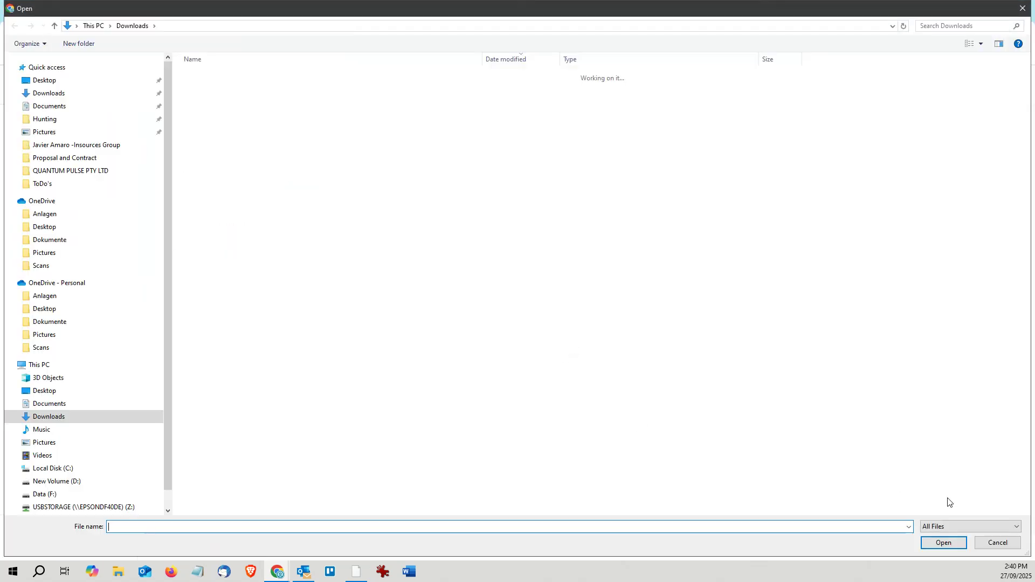
{"action": "left_click", "coordinate": [976, 543]}
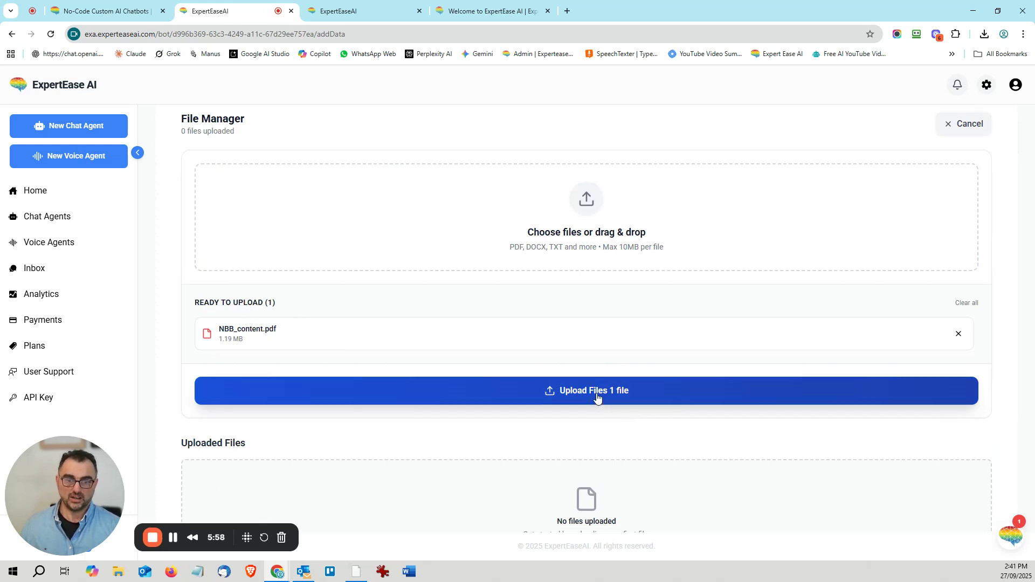
{"action": "left_click", "coordinate": [596, 397]}
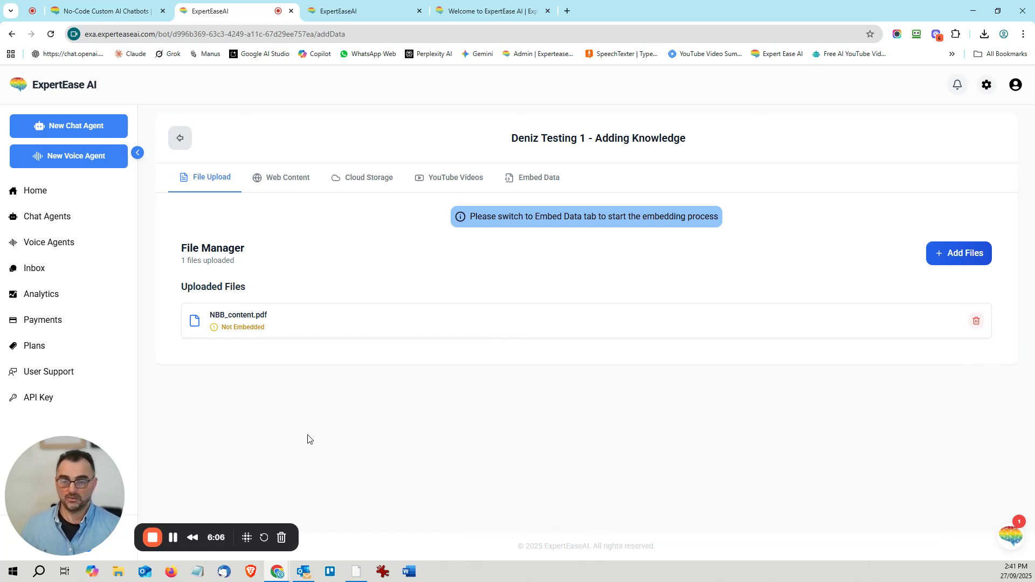
Step: Embed the uploaded NBB_content.pdf into the agent's knowledge and check its status among the uploaded files
{"action": "left_click_drag", "start_coordinate": [467, 216], "coordinate": [736, 225]}
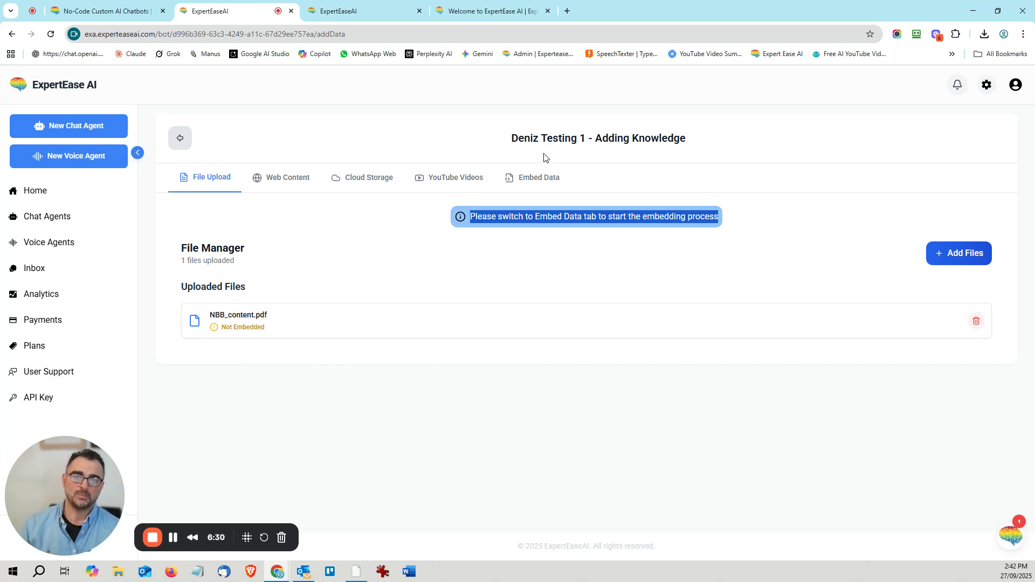
{"action": "left_click", "coordinate": [534, 177]}
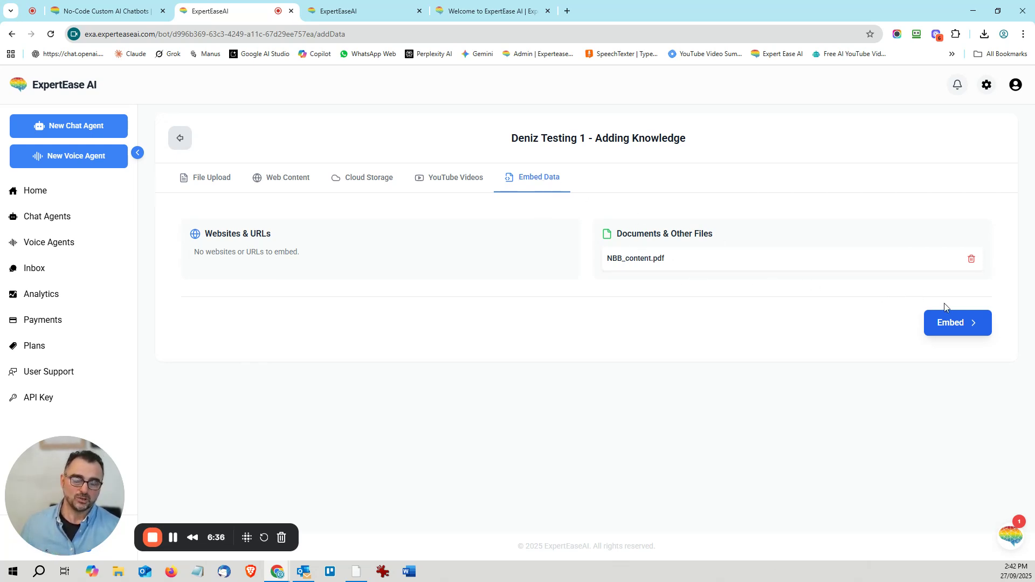
{"action": "left_click", "coordinate": [953, 330]}
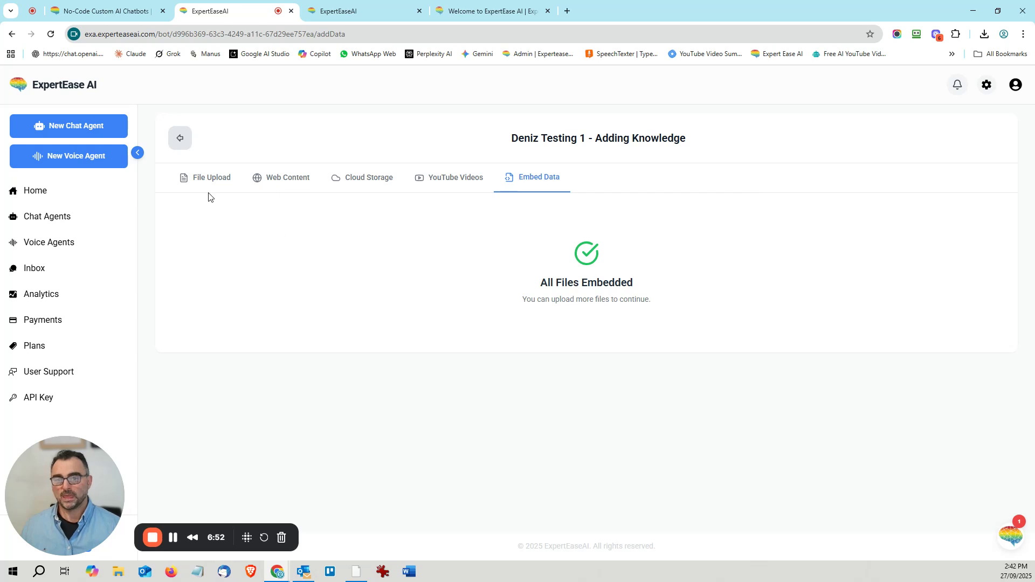
{"action": "left_click", "coordinate": [211, 178]}
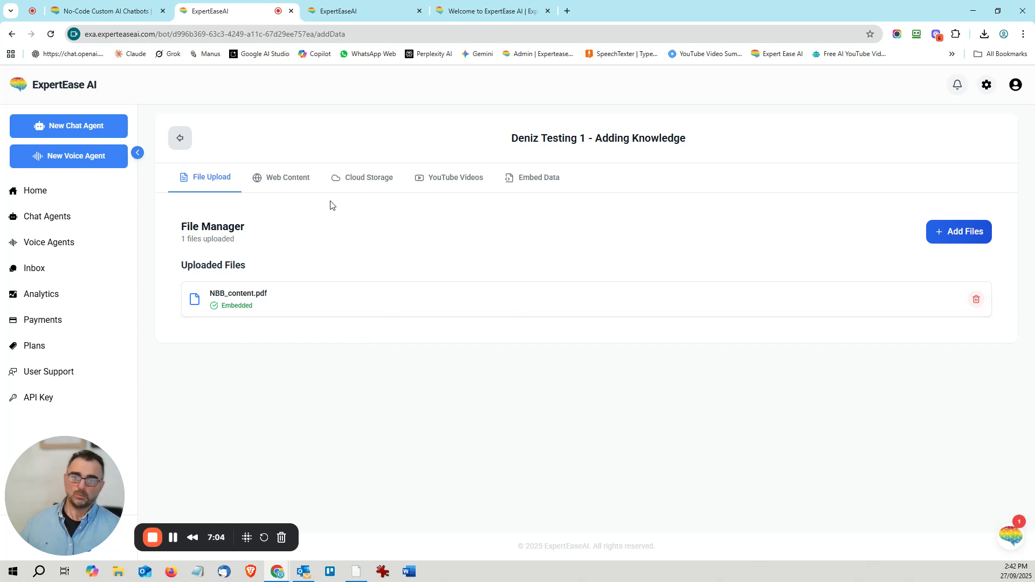
Step: Open the agent's web content section, get the address of the experteaseai.com homepage, and return to the knowledge page
{"action": "left_click", "coordinate": [276, 183]}
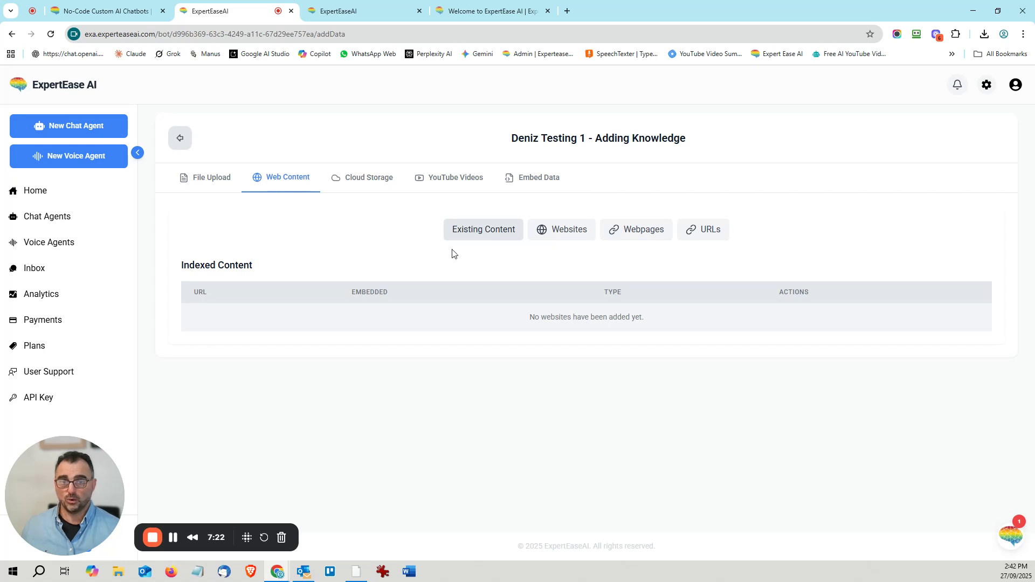
{"action": "left_click", "coordinate": [105, 11]}
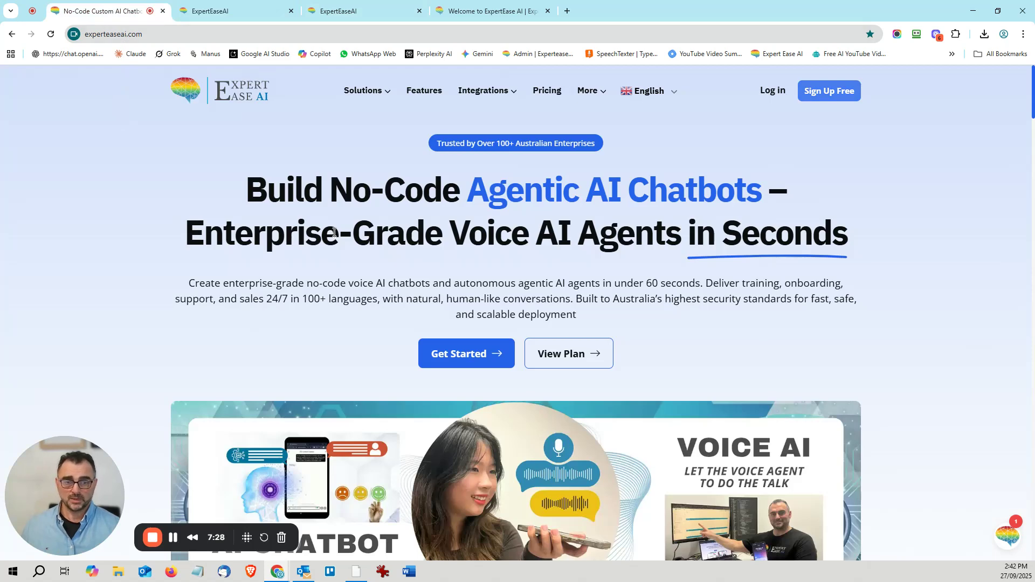
{"action": "scroll", "coordinate": [345, 285], "scroll_direction": "down", "scroll_amount": 2}
{"action": "scroll", "coordinate": [346, 282], "scroll_direction": "up", "scroll_amount": 2}
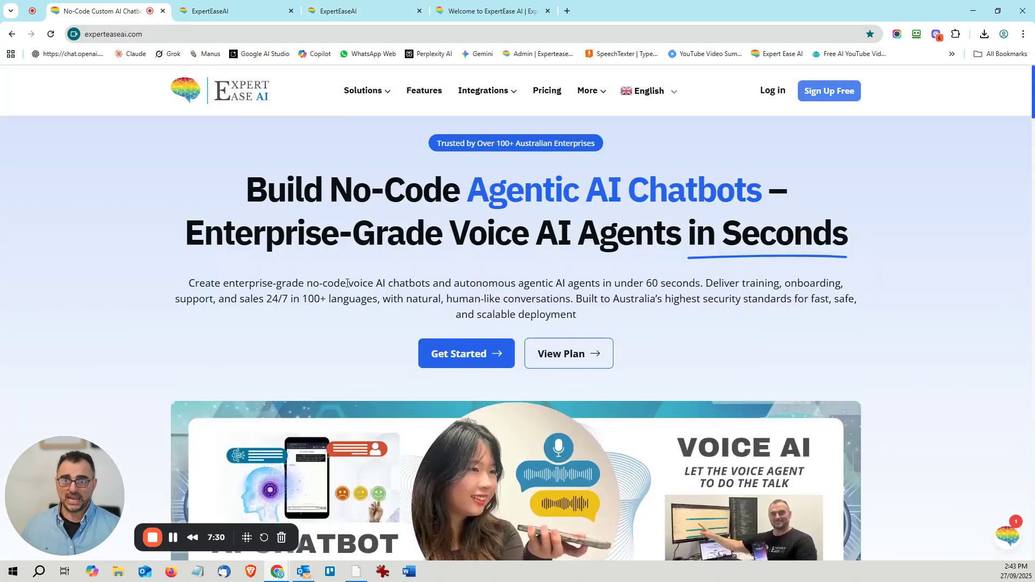
{"action": "left_click", "coordinate": [173, 37]}
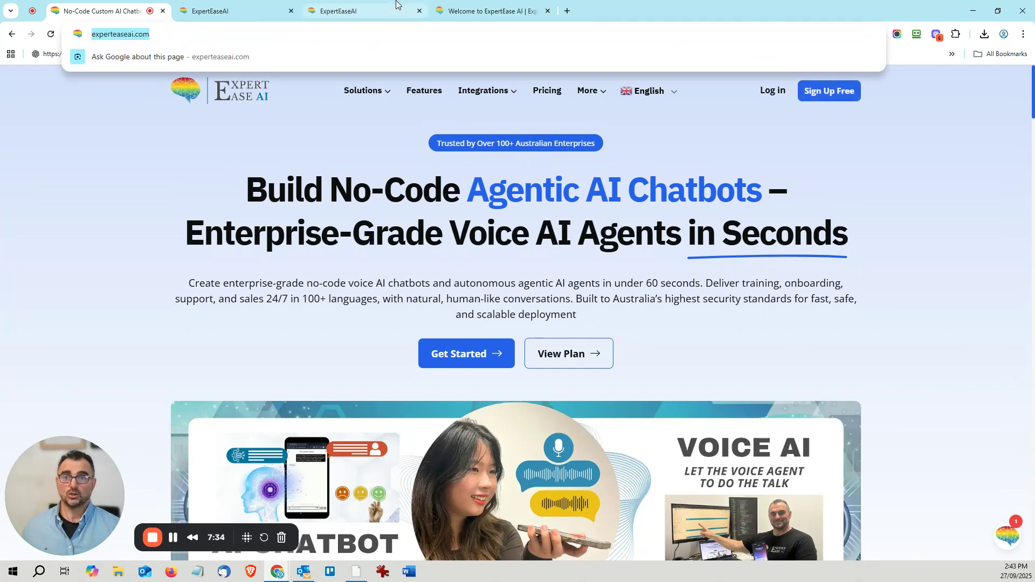
{"action": "left_click", "coordinate": [462, 11]}
{"action": "left_click", "coordinate": [356, 11]}
{"action": "left_click", "coordinate": [248, 18]}
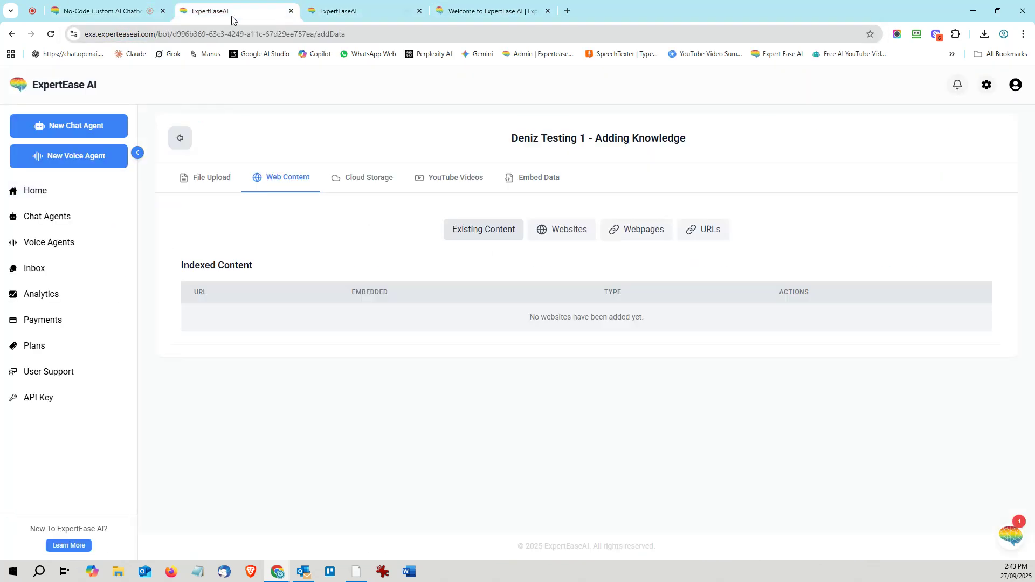
{"action": "left_click", "coordinate": [555, 233]}
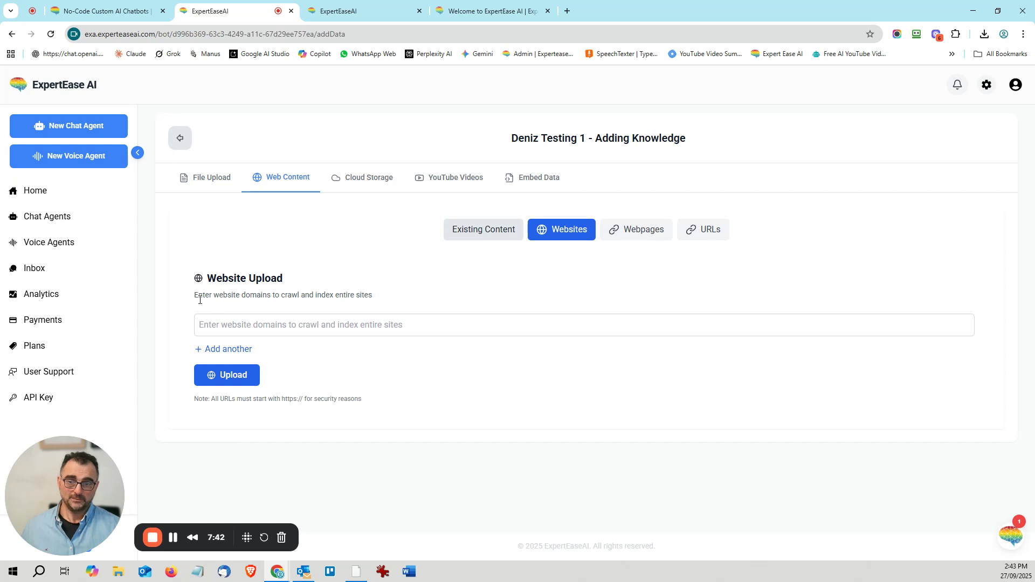
{"action": "left_click_drag", "start_coordinate": [200, 300], "coordinate": [371, 316]}
{"action": "left_click", "coordinate": [308, 322]}
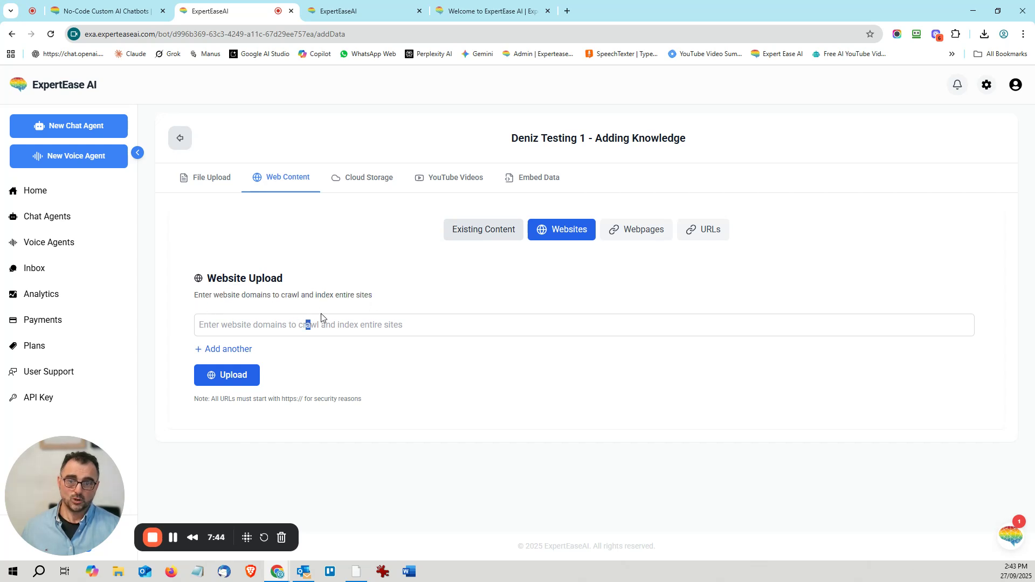
{"action": "left_click", "coordinate": [291, 333]}
{"action": "type", "text": "https://experteaseai.com/"}
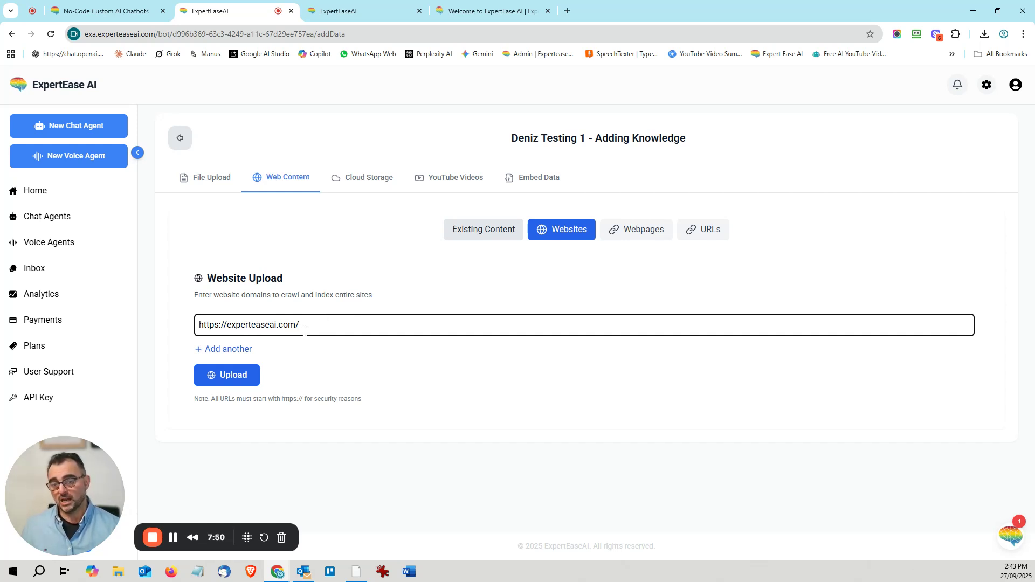
{"action": "left_click", "coordinate": [246, 379]}
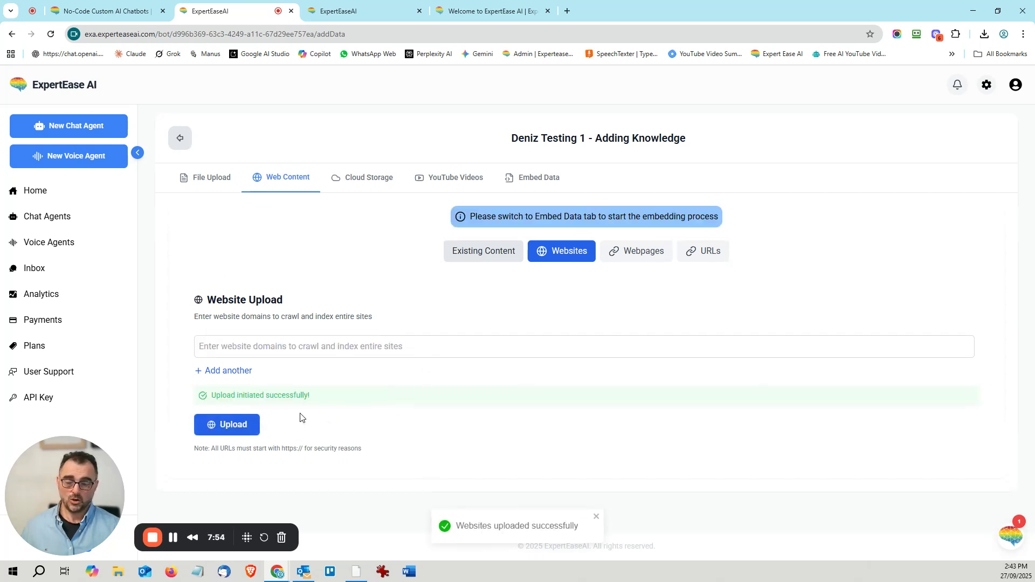
{"action": "left_click", "coordinate": [532, 181]}
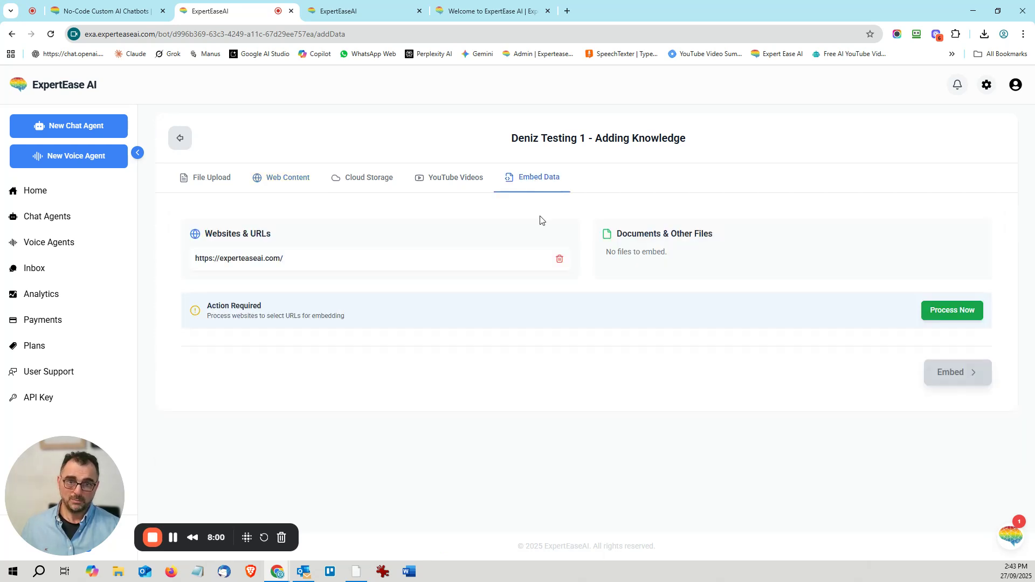
{"action": "left_click", "coordinate": [937, 313]}
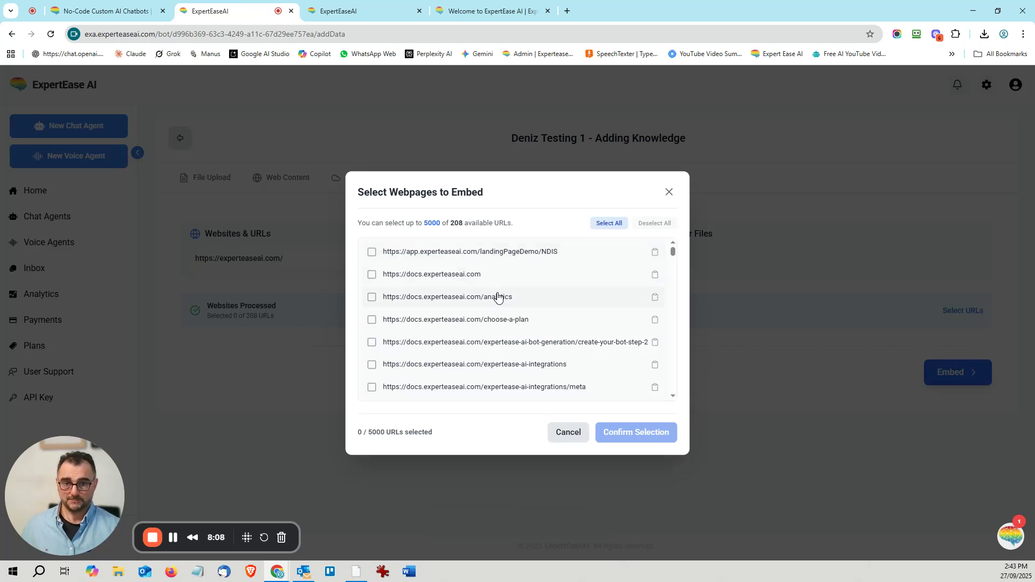
{"action": "scroll", "coordinate": [497, 296], "scroll_direction": "down", "scroll_amount": 5}
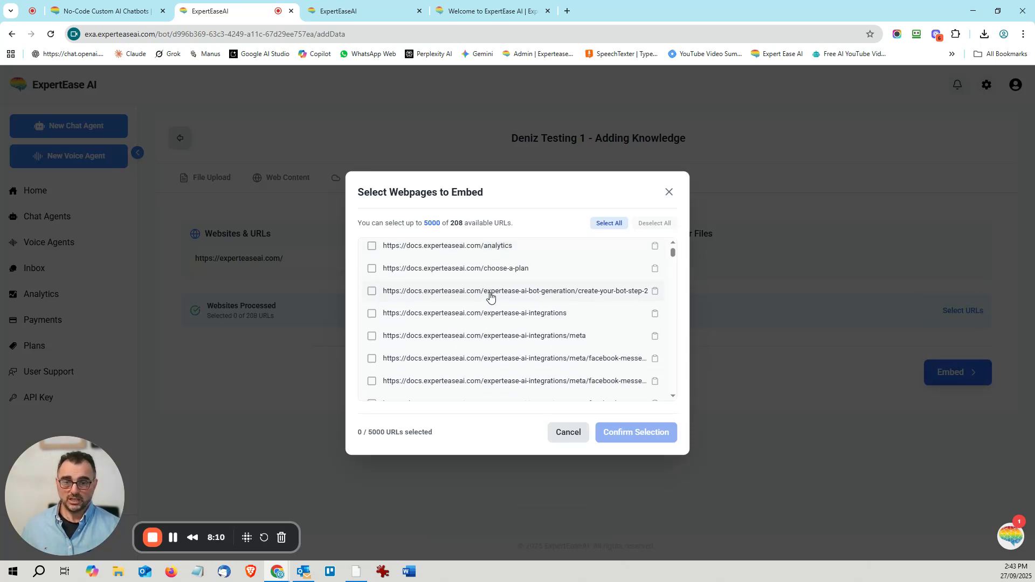
{"action": "scroll", "coordinate": [484, 307], "scroll_direction": "up", "scroll_amount": 5}
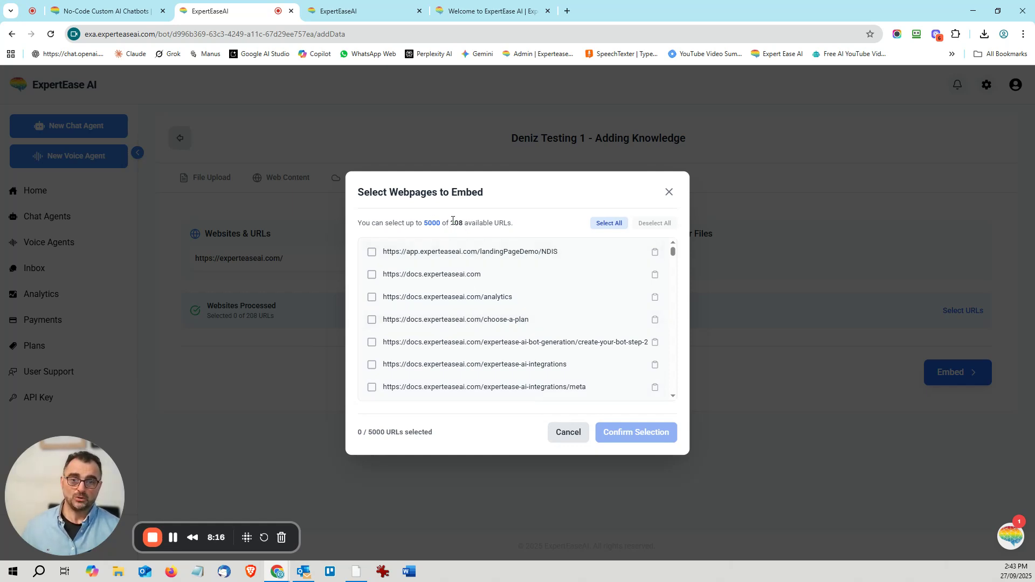
{"action": "left_click_drag", "start_coordinate": [453, 221], "coordinate": [514, 226]}
{"action": "left_click", "coordinate": [518, 231]}
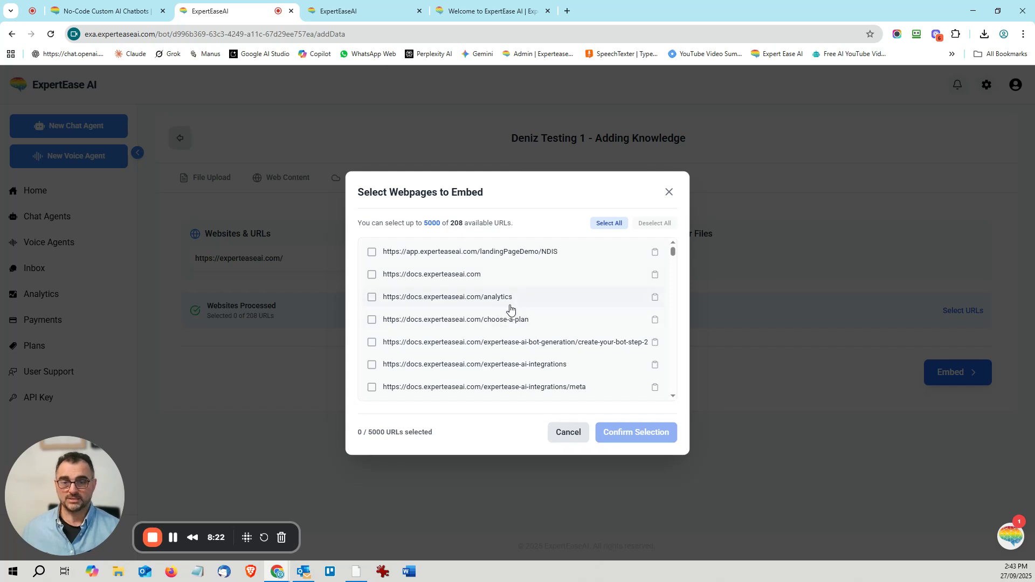
Step: Look through the list of crawled webpages available for embedding and leave the selection without choosing any
{"action": "scroll", "coordinate": [511, 310], "scroll_direction": "down", "scroll_amount": 1}
{"action": "scroll", "coordinate": [513, 313], "scroll_direction": "down", "scroll_amount": 5}
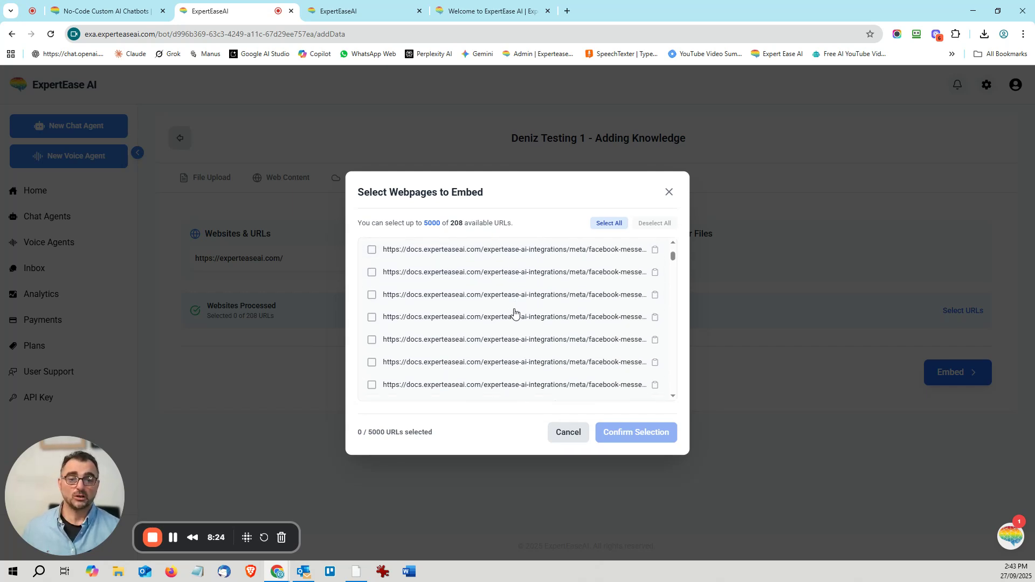
{"action": "scroll", "coordinate": [511, 318], "scroll_direction": "down", "scroll_amount": 10}
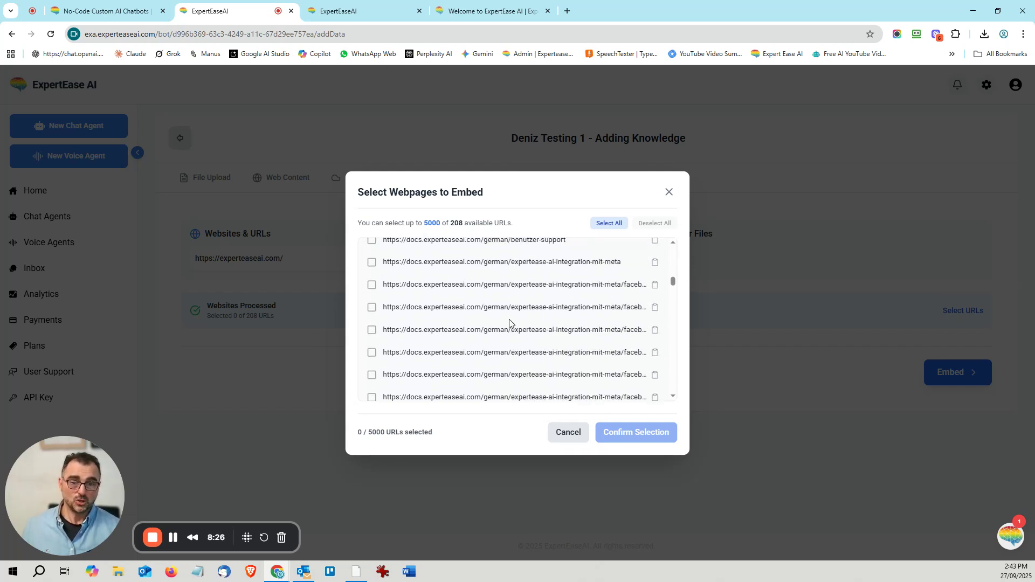
{"action": "scroll", "coordinate": [512, 338], "scroll_direction": "down", "scroll_amount": 10}
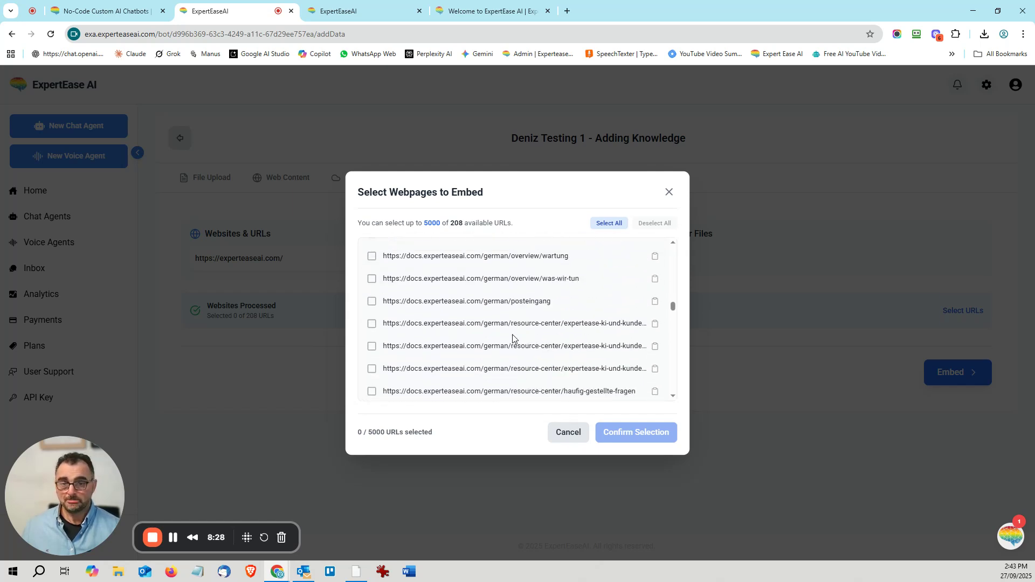
{"action": "scroll", "coordinate": [519, 349], "scroll_direction": "down", "scroll_amount": 10}
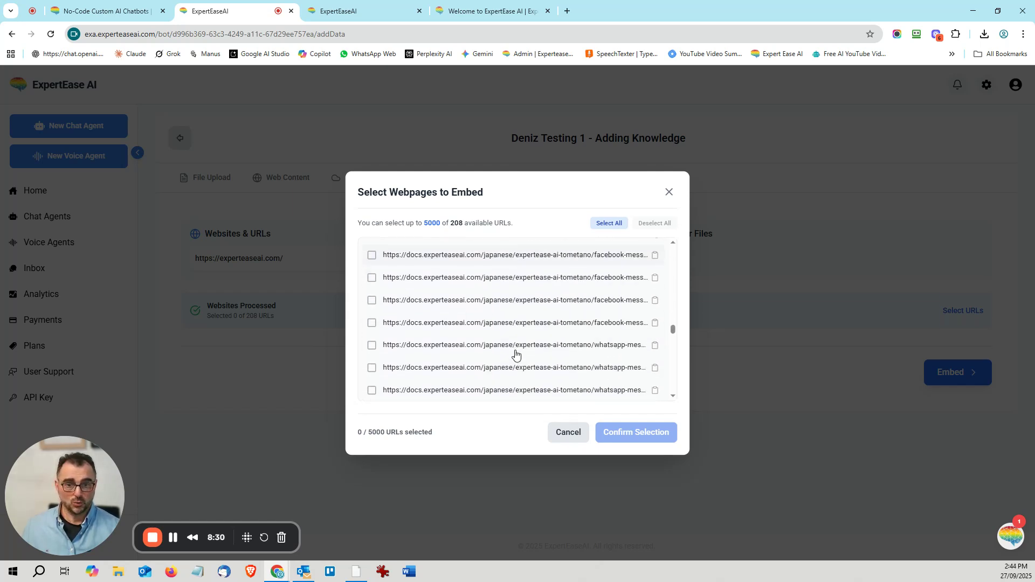
{"action": "scroll", "coordinate": [519, 352], "scroll_direction": "down", "scroll_amount": 10}
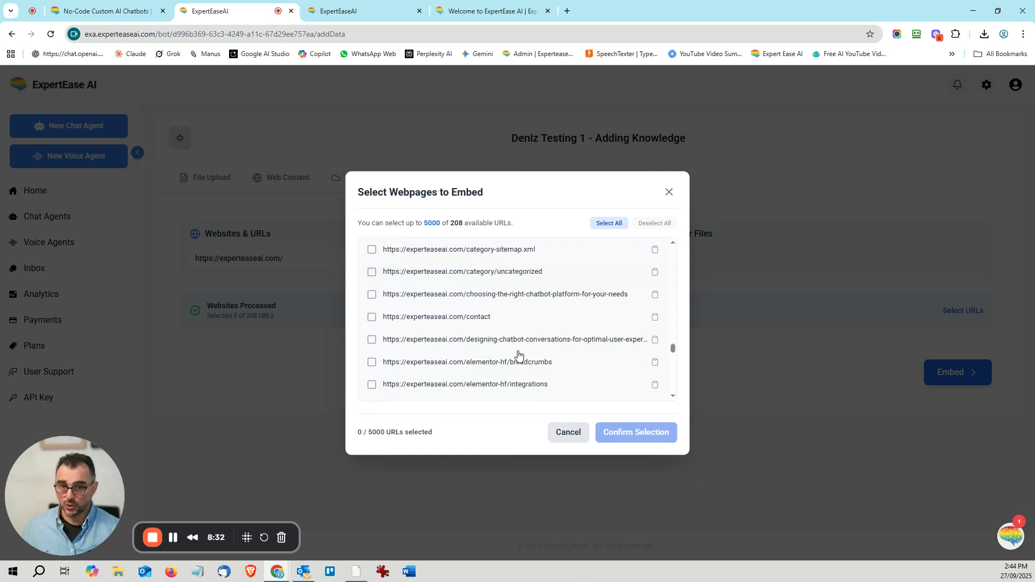
{"action": "scroll", "coordinate": [517, 358], "scroll_direction": "down", "scroll_amount": 10}
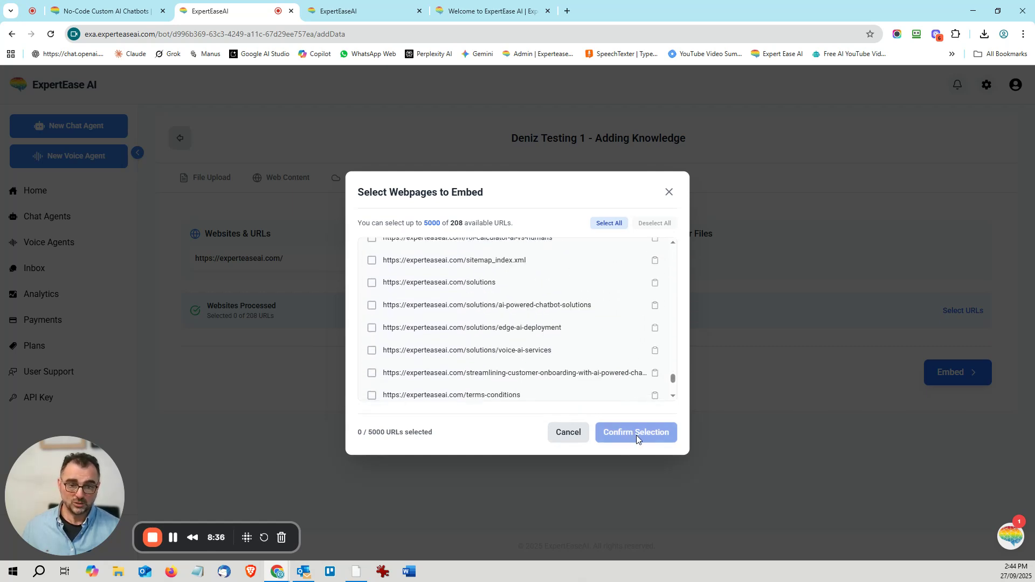
{"action": "left_click", "coordinate": [569, 433]}
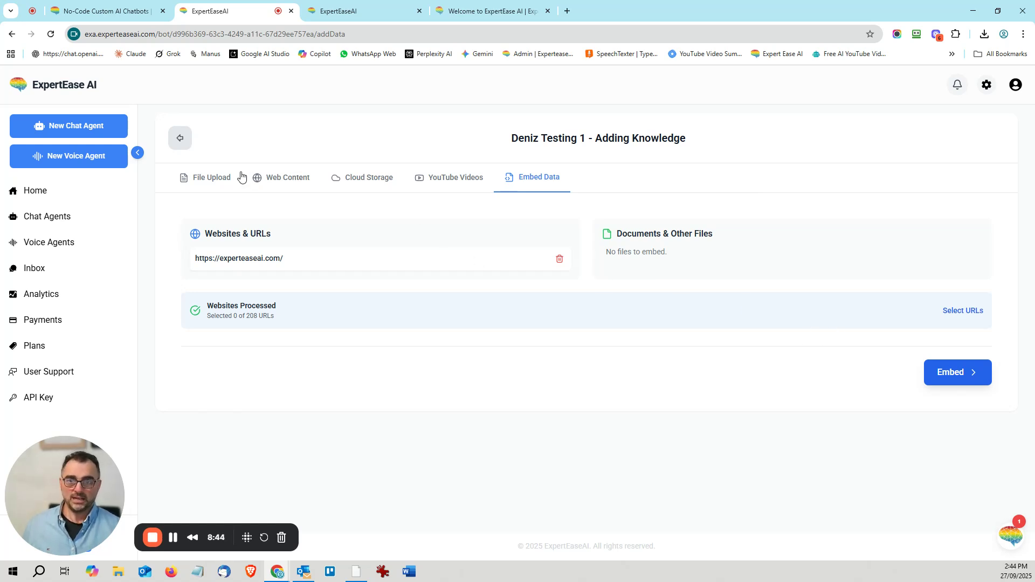
{"action": "left_click", "coordinate": [283, 184]}
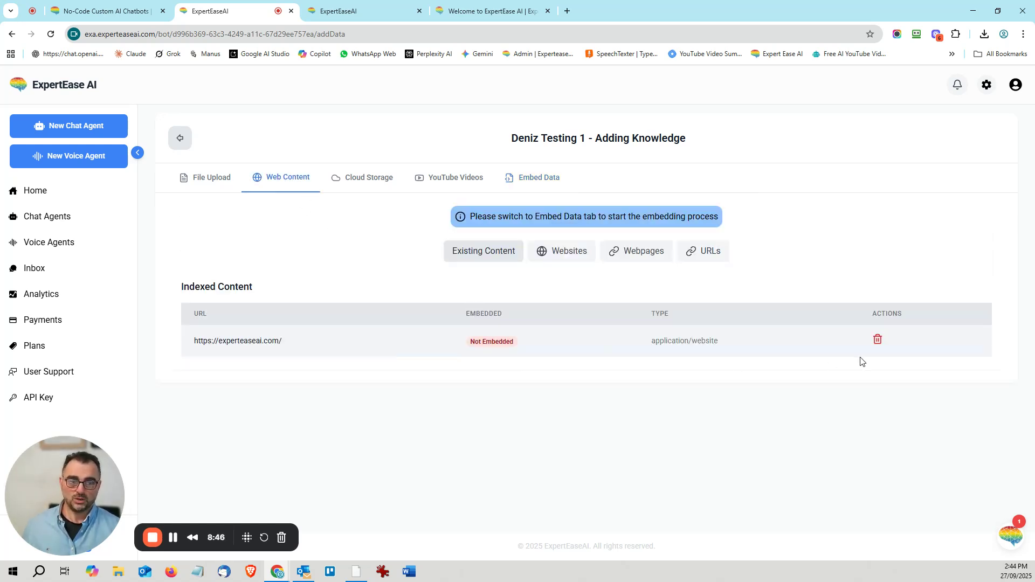
{"action": "left_click", "coordinate": [878, 342]}
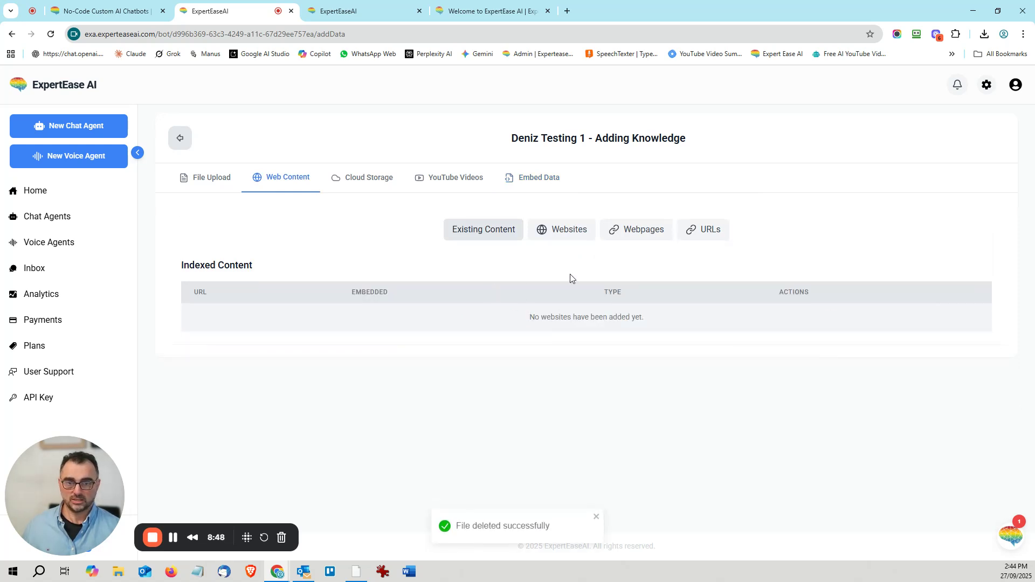
{"action": "left_click", "coordinate": [546, 237]}
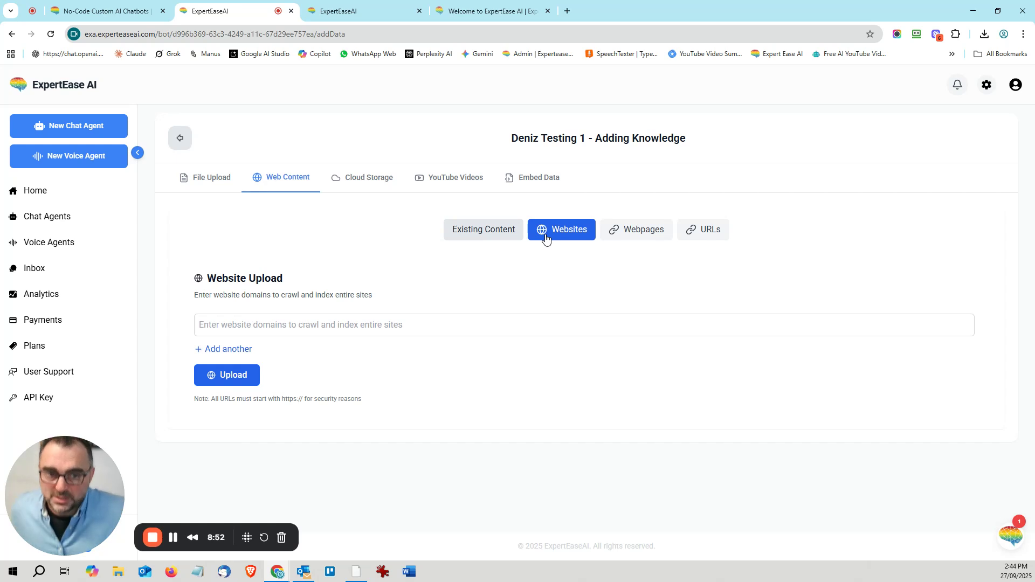
{"action": "left_click", "coordinate": [633, 231]}
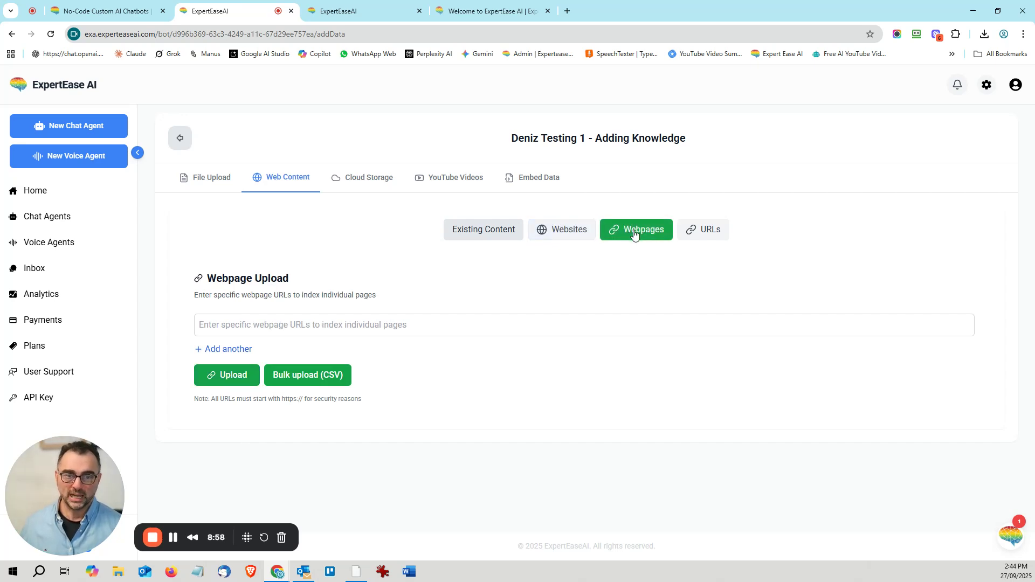
Step: Open the Features page of the ExpertEase AI website, copy its address, and look through the page's content
{"action": "left_click", "coordinate": [109, 12]}
{"action": "left_click", "coordinate": [424, 92]}
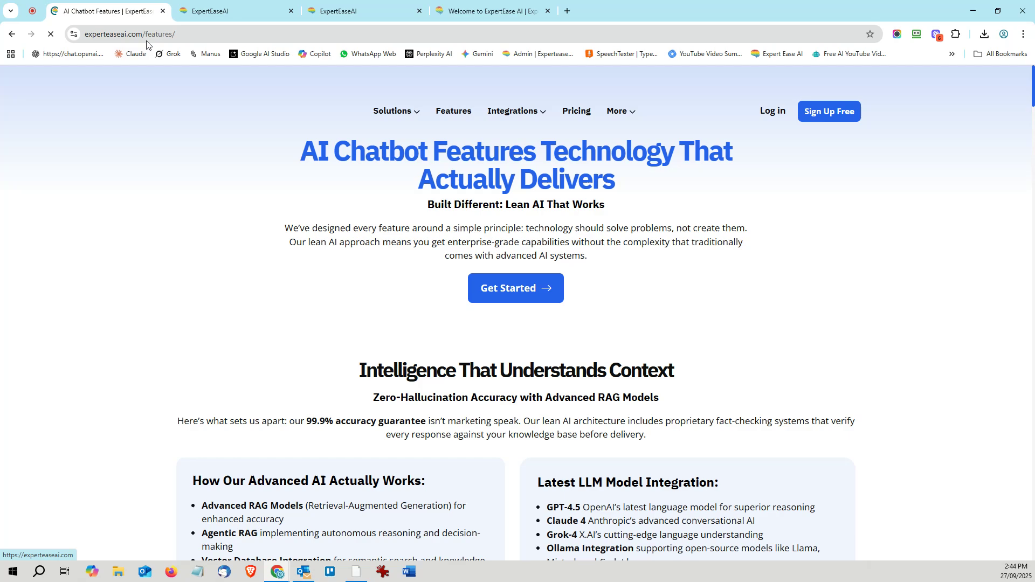
{"action": "left_click", "coordinate": [149, 37]}
{"action": "key", "text": "ctrl+c"}
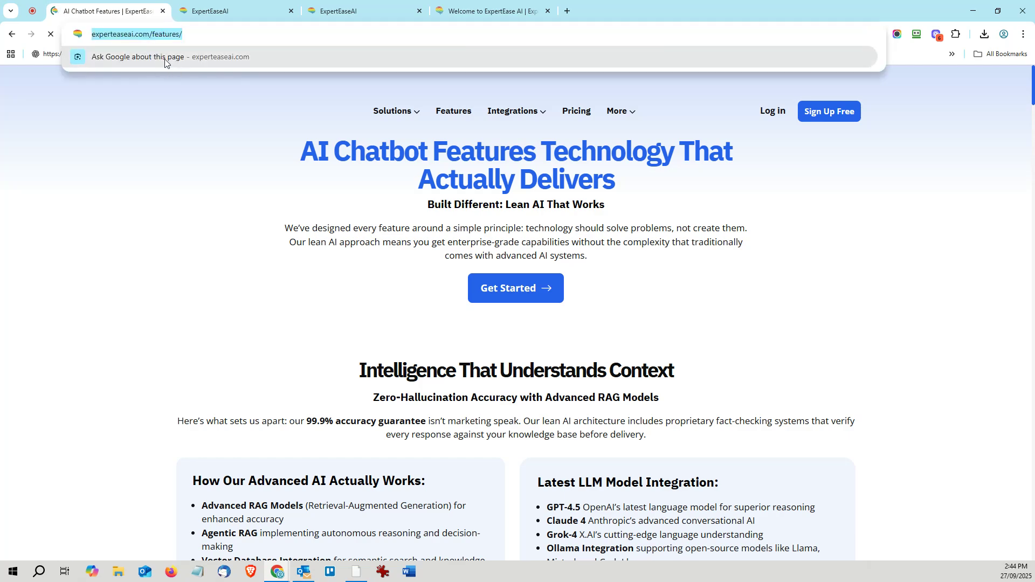
{"action": "scroll", "coordinate": [571, 380], "scroll_direction": "down", "scroll_amount": 10}
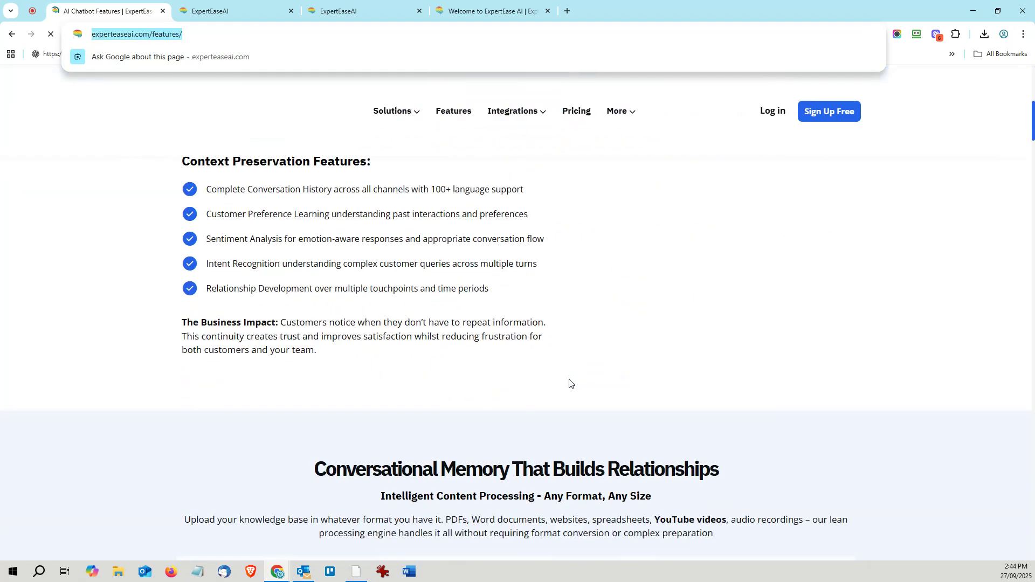
{"action": "scroll", "coordinate": [571, 384], "scroll_direction": "down", "scroll_amount": 10}
{"action": "scroll", "coordinate": [466, 256], "scroll_direction": "down", "scroll_amount": 5}
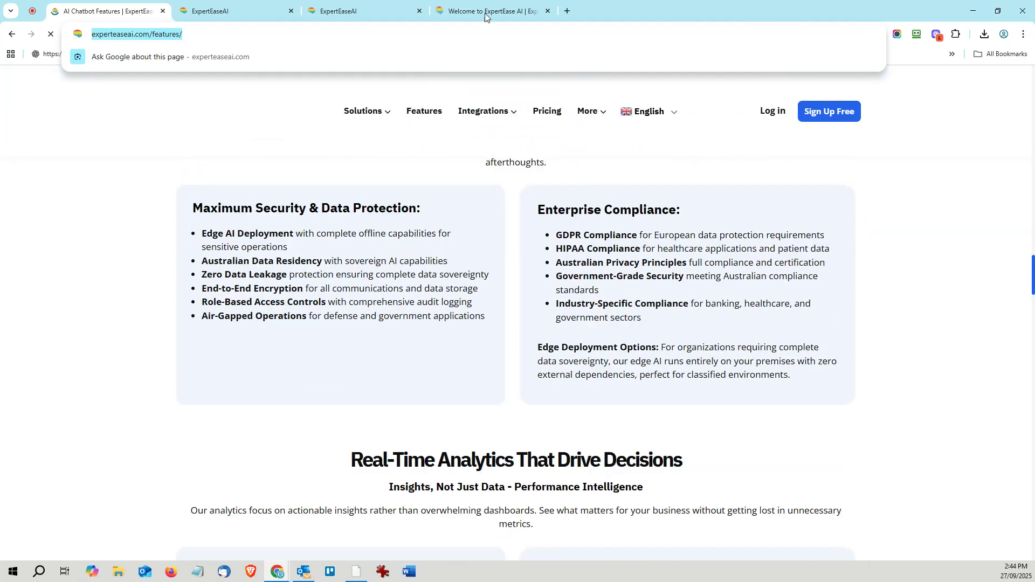
{"action": "left_click", "coordinate": [256, 8]}
{"action": "left_click", "coordinate": [318, 331]}
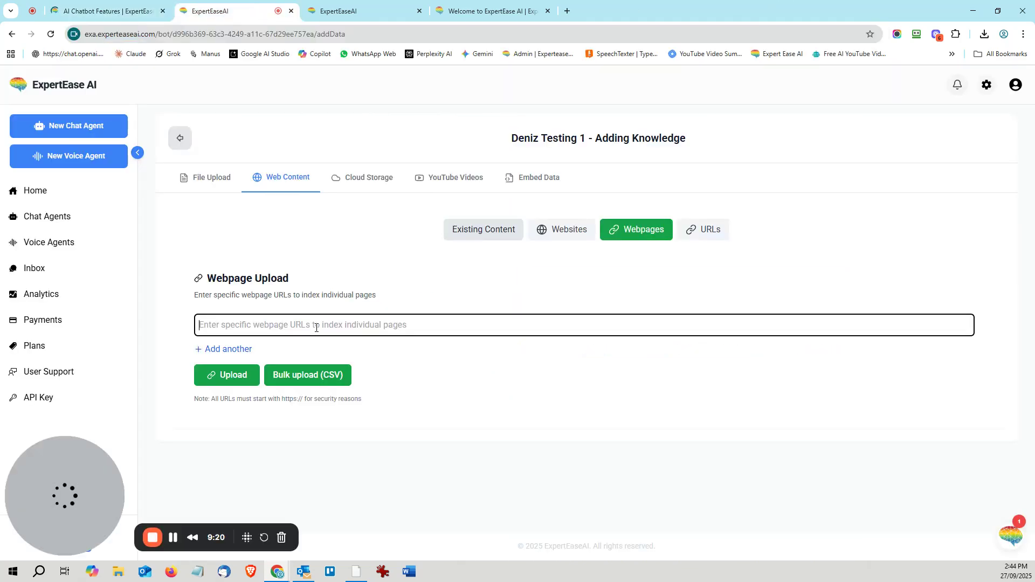
{"action": "key", "text": "ctrl+v"}
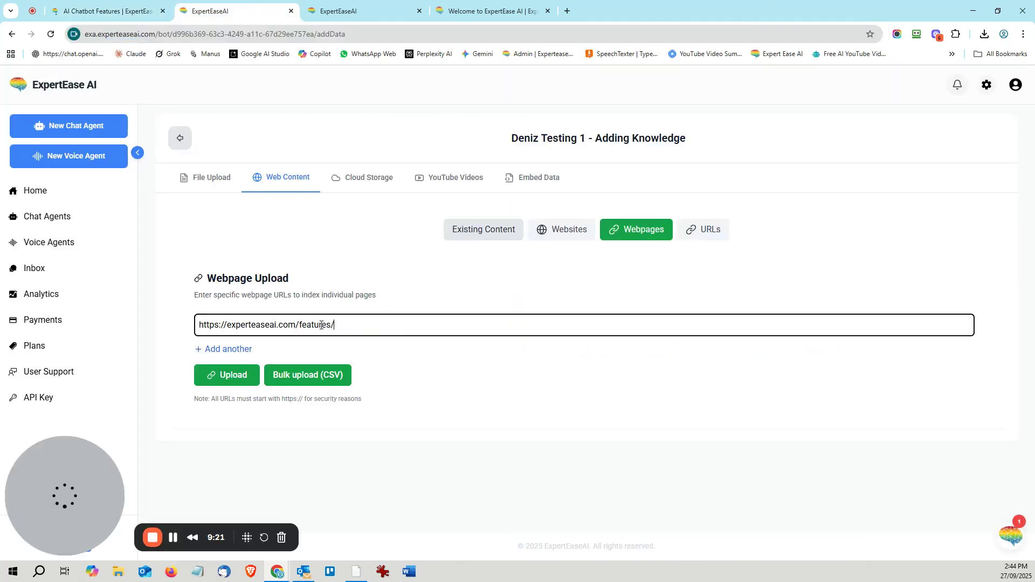
{"action": "left_click", "coordinate": [234, 374]}
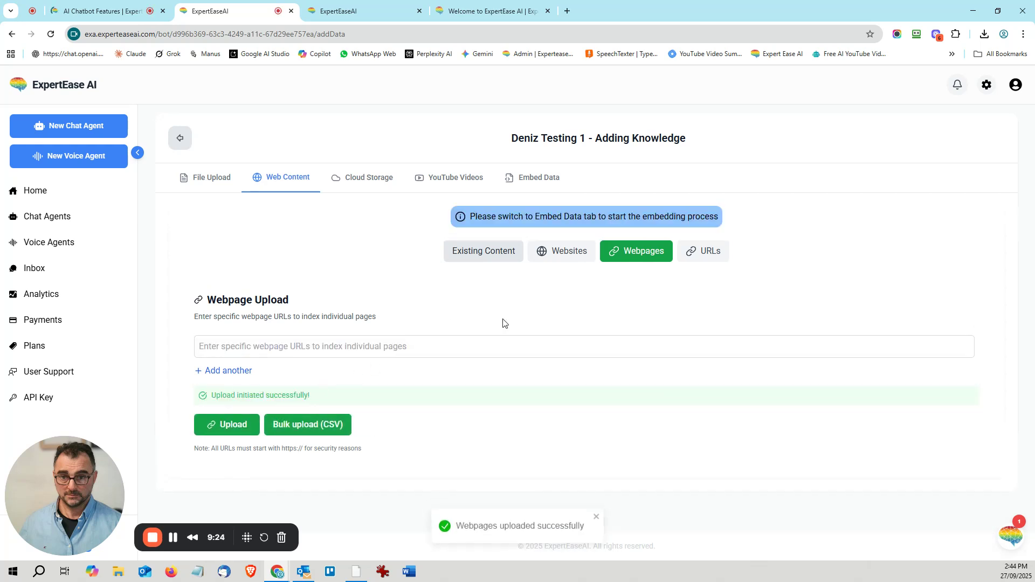
Step: Embed the uploaded Features webpage into the agent's knowledge and check its status in the indexed web content
{"action": "left_click", "coordinate": [533, 178]}
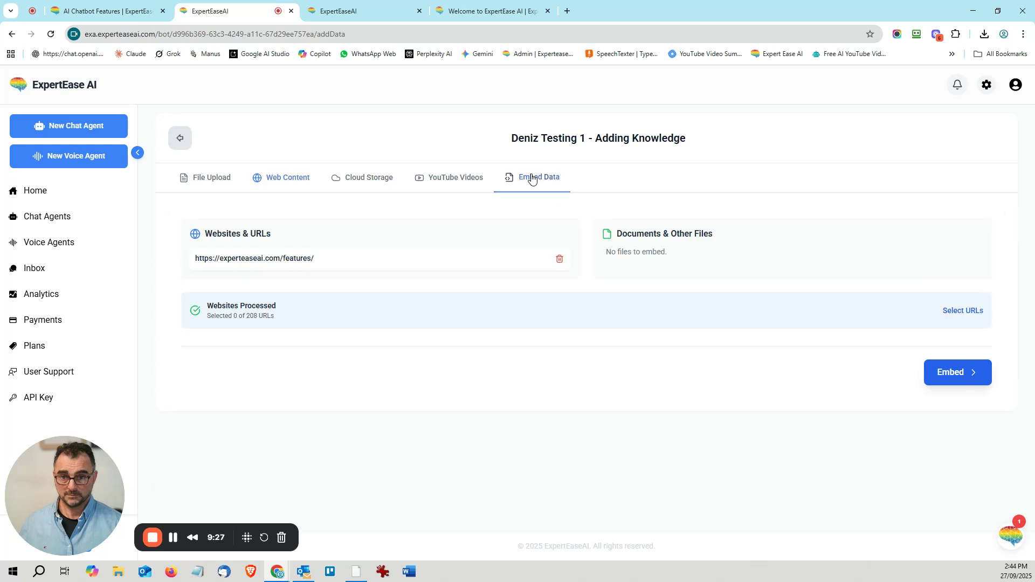
{"action": "left_click", "coordinate": [955, 375]}
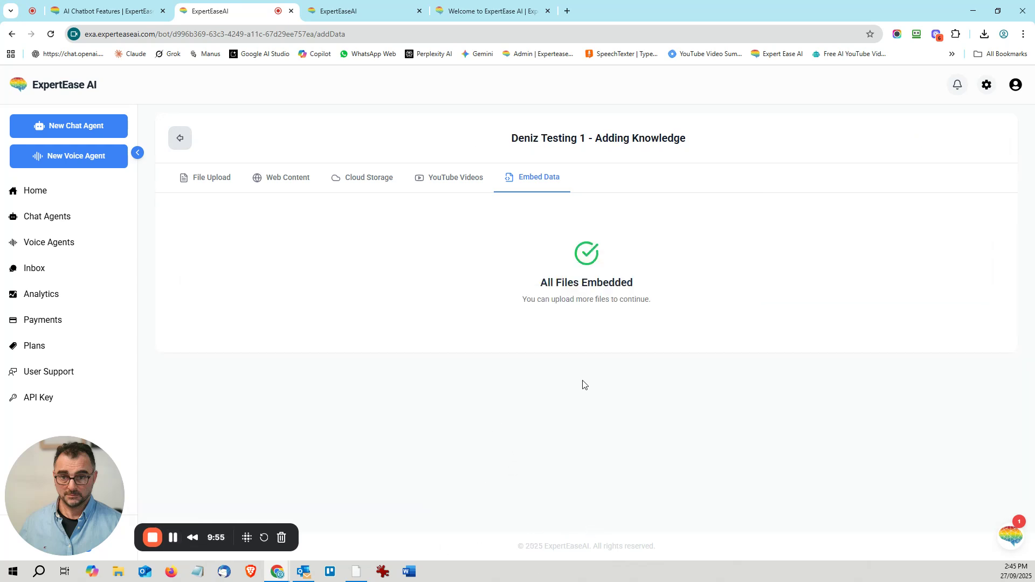
{"action": "left_click", "coordinate": [294, 180]}
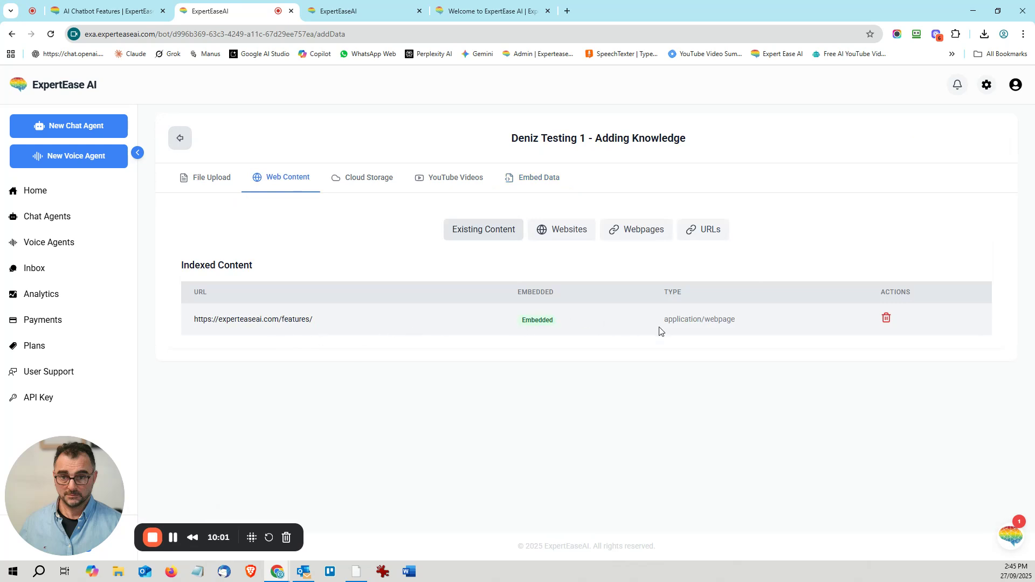
Step: Review the bulk CSV upload option for webpages and the cloud storage services available for importing files
{"action": "left_click", "coordinate": [619, 230]}
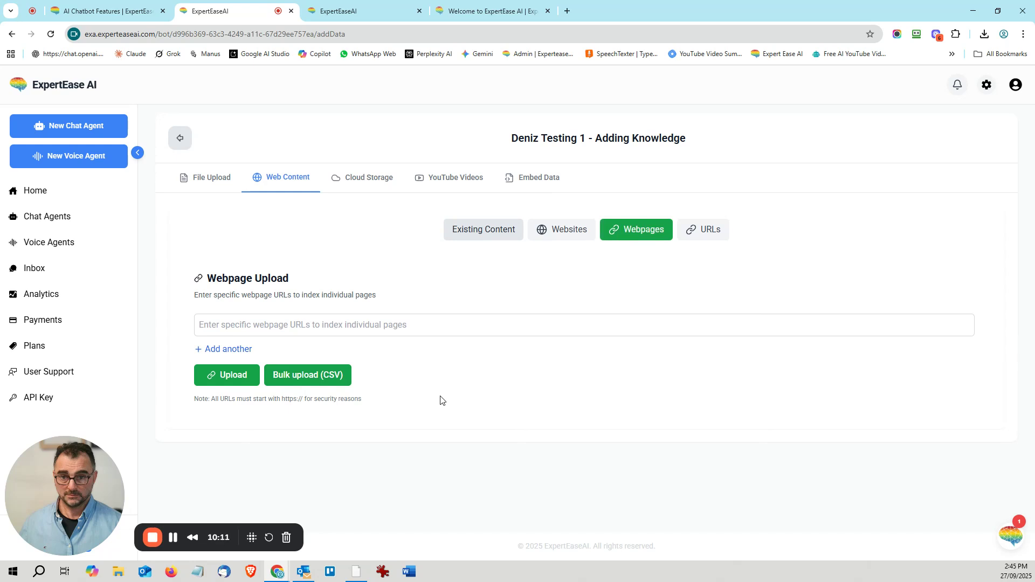
{"action": "left_click", "coordinate": [307, 374]}
{"action": "left_click", "coordinate": [355, 179]}
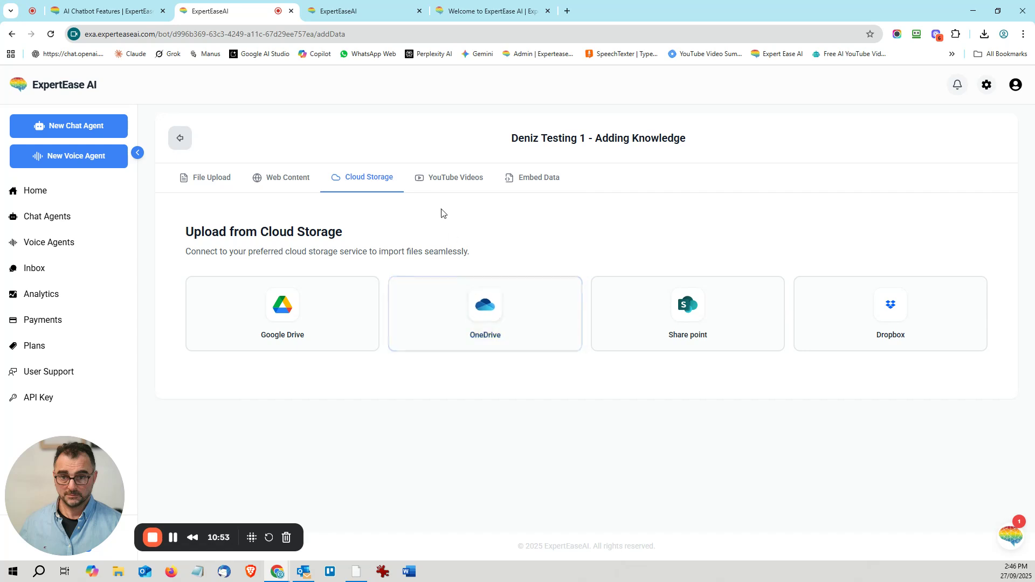
Step: Examine the YouTube video upload options for the agent's knowledge and compare them with the website upload form
{"action": "left_click", "coordinate": [437, 180]}
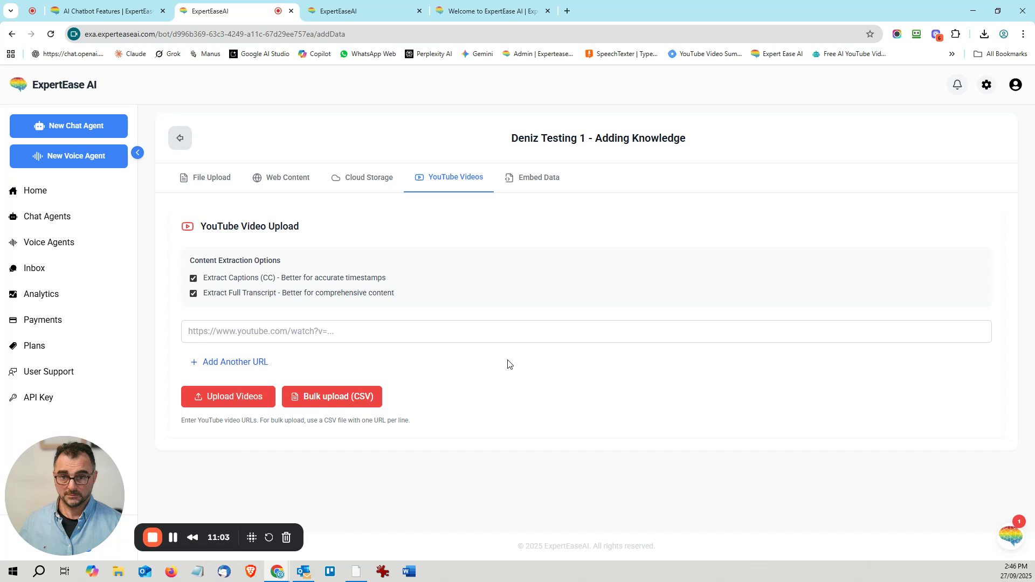
{"action": "left_click", "coordinate": [331, 331]}
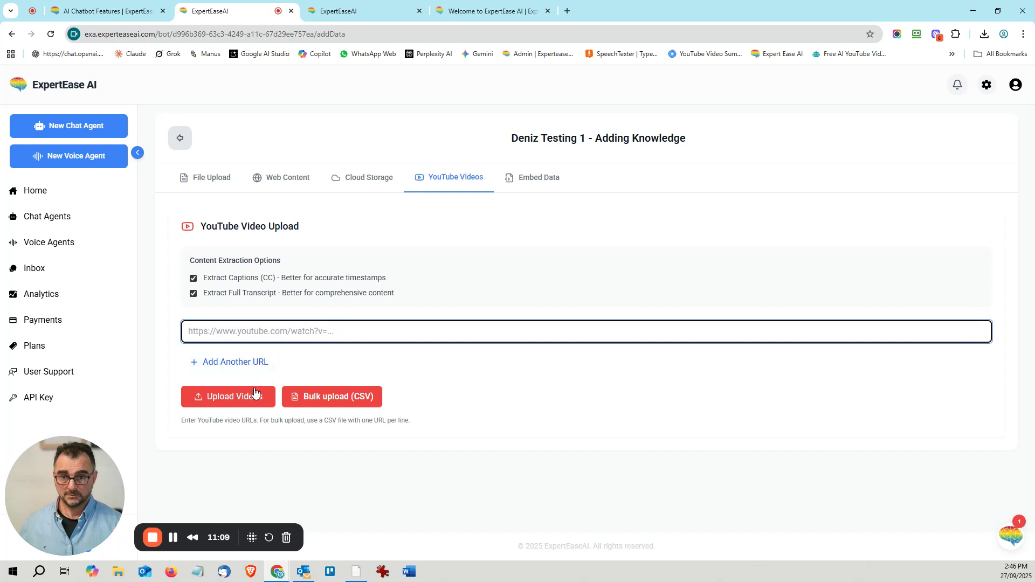
{"action": "left_click", "coordinate": [291, 183]}
{"action": "left_click", "coordinate": [570, 231]}
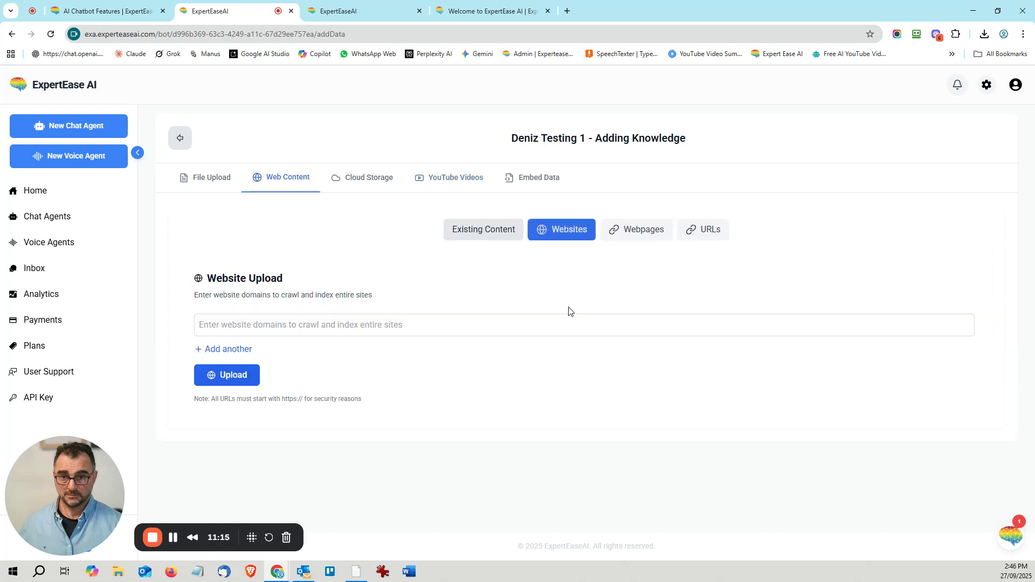
{"action": "left_click", "coordinate": [456, 180]}
{"action": "left_click", "coordinate": [315, 330]}
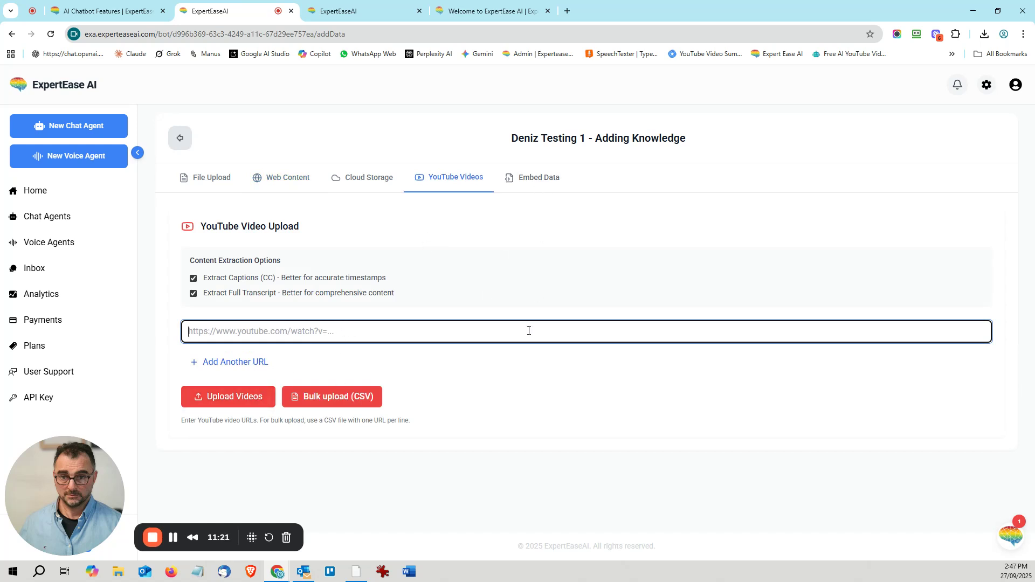
Step: Open the ExA Support Assistant chat, enlarge it to view its suggested questions and message field, and close it
{"action": "left_click", "coordinate": [1010, 535]}
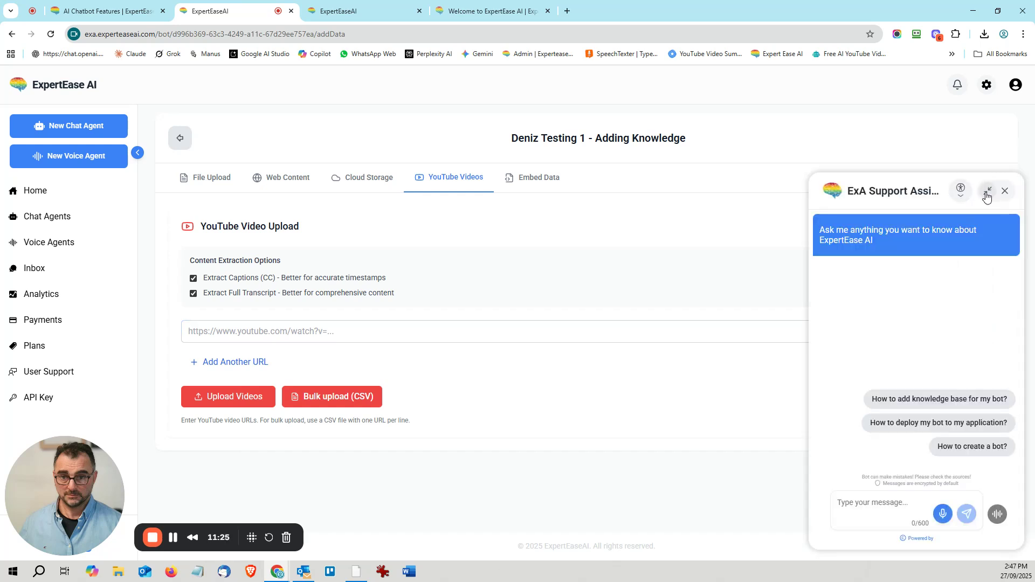
{"action": "left_click", "coordinate": [987, 195]}
{"action": "left_click", "coordinate": [840, 499]}
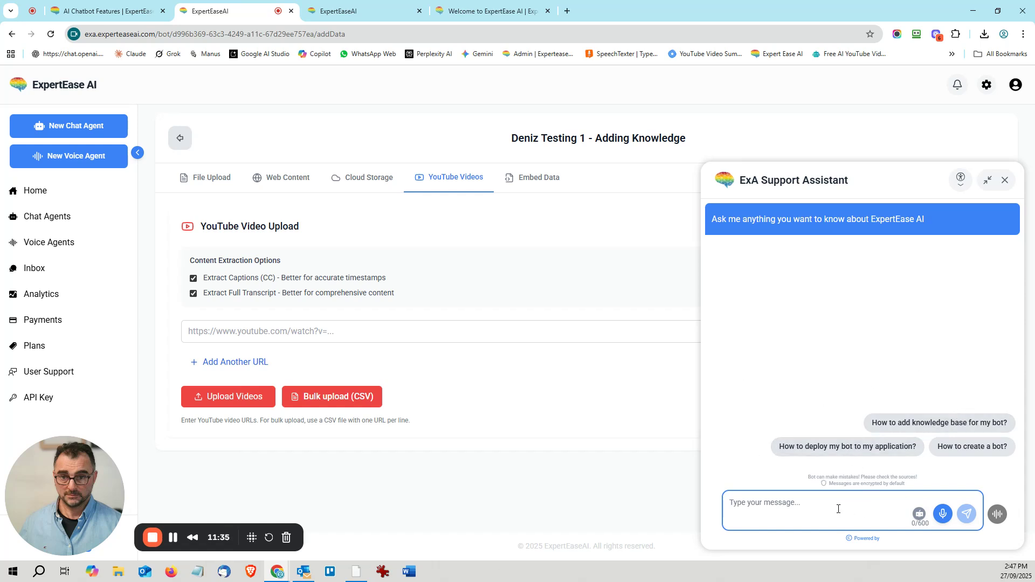
{"action": "left_click", "coordinate": [1004, 180]}
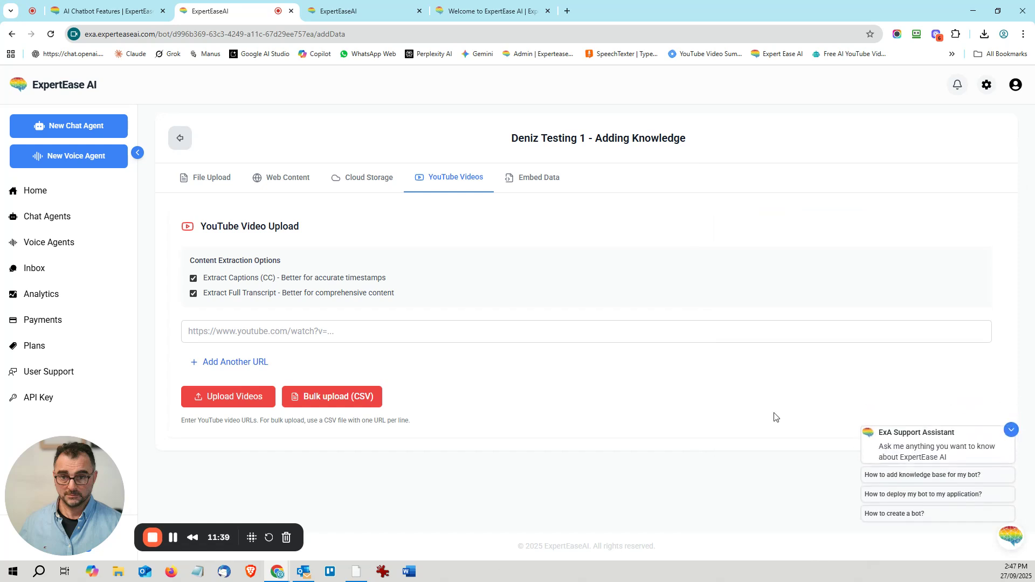
Step: Check the uploaded PDF in the agent's file manager and return to the agent's knowledge list
{"action": "left_click", "coordinate": [1011, 430]}
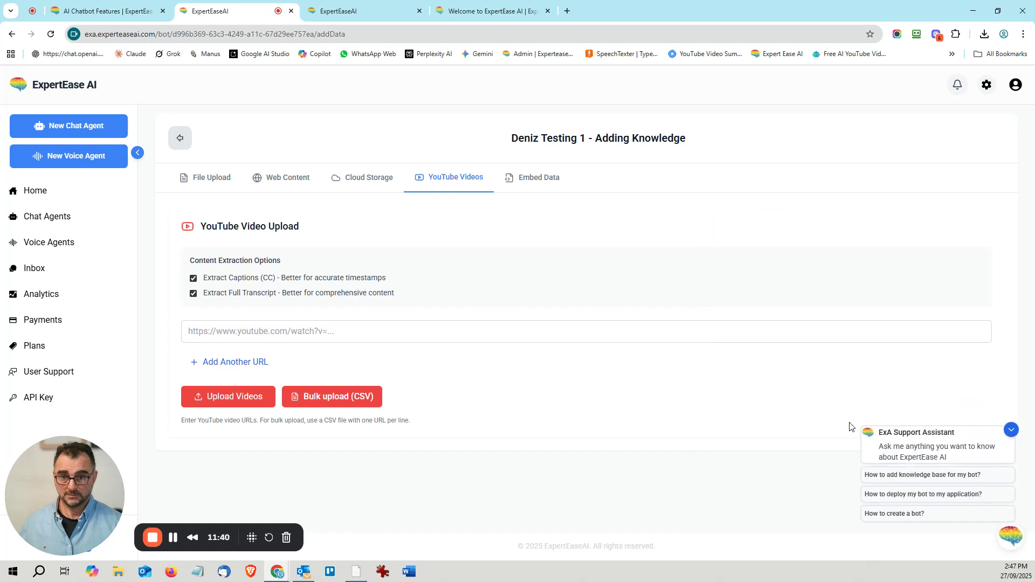
{"action": "left_click", "coordinate": [536, 182]}
{"action": "left_click", "coordinate": [217, 183]}
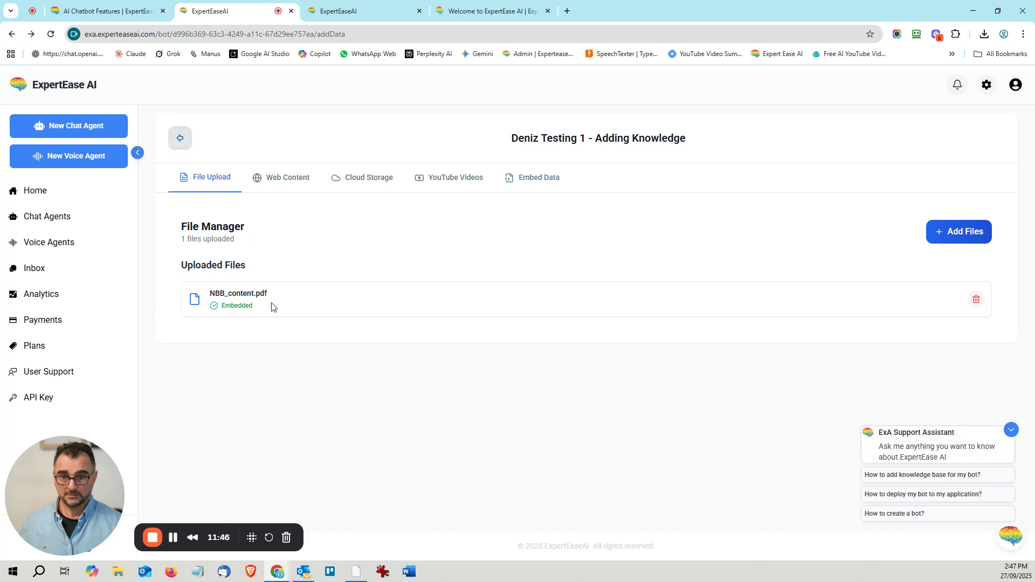
{"action": "left_click", "coordinate": [180, 139]}
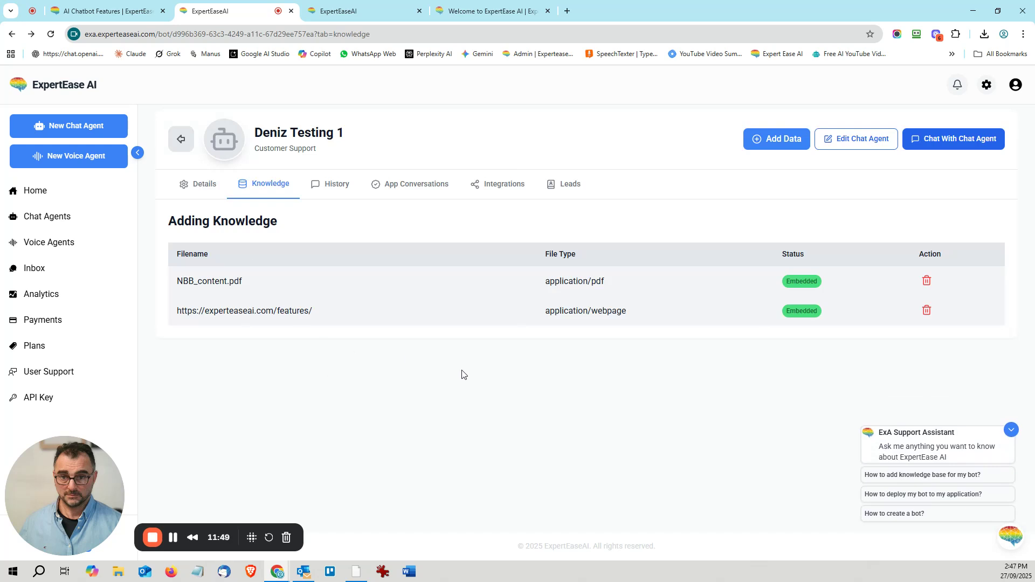
{"action": "left_click", "coordinate": [174, 538]}
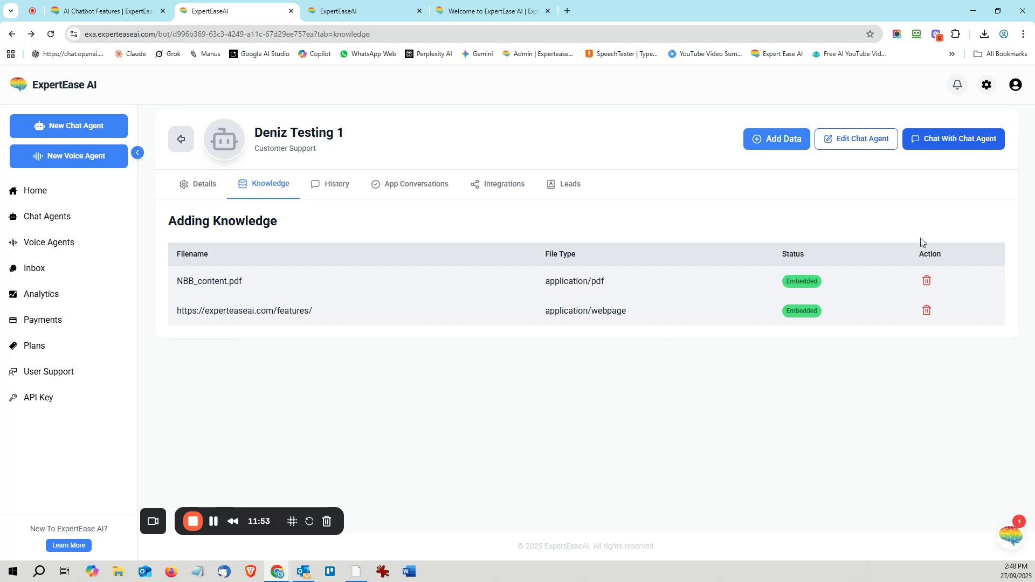
Step: Open the live chat page of the new customer support agent and look over its message area
{"action": "left_click", "coordinate": [945, 141]}
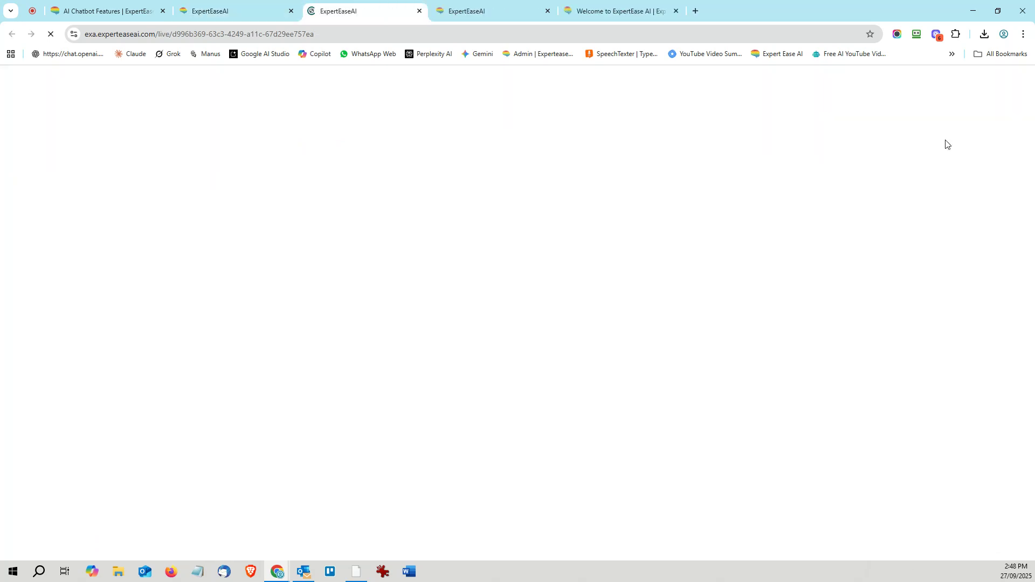
{"action": "left_click", "coordinate": [221, 28]}
{"action": "left_click", "coordinate": [232, 508]}
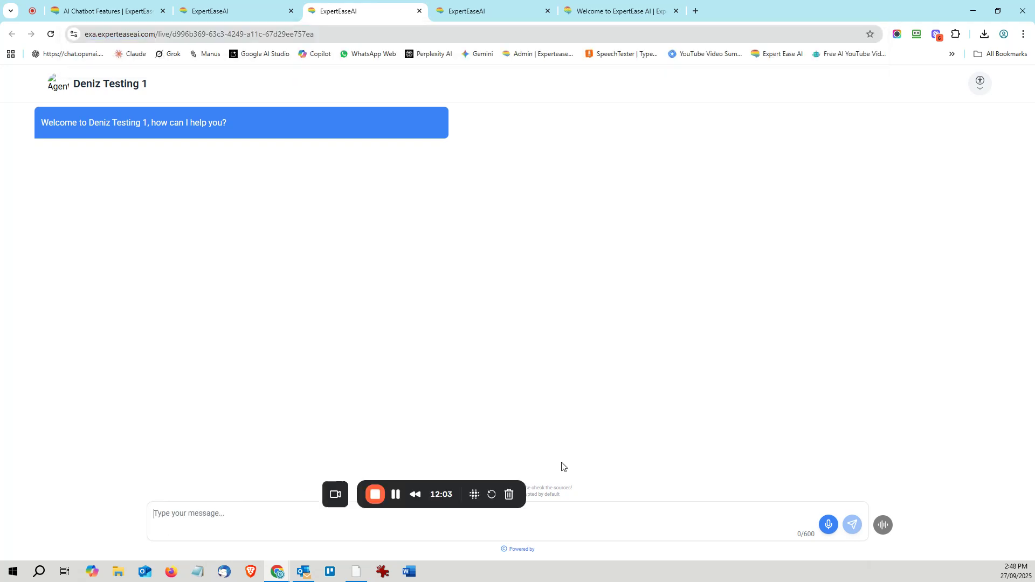
{"action": "left_click_drag", "start_coordinate": [415, 494], "coordinate": [947, 424]}
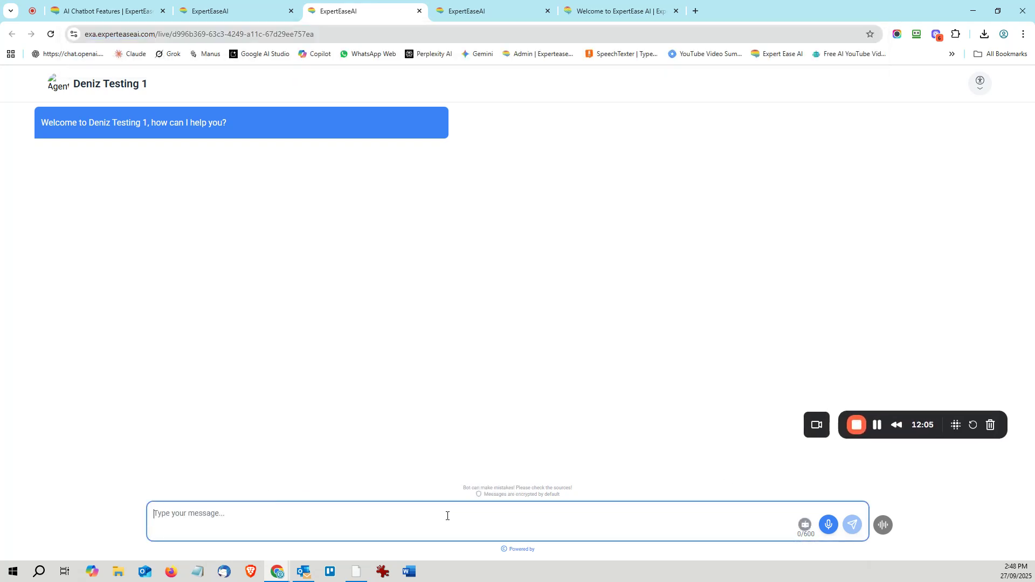
Step: Open the embed script of the first agent in the chat agents list and get its shareable link
{"action": "left_click", "coordinate": [254, 13]}
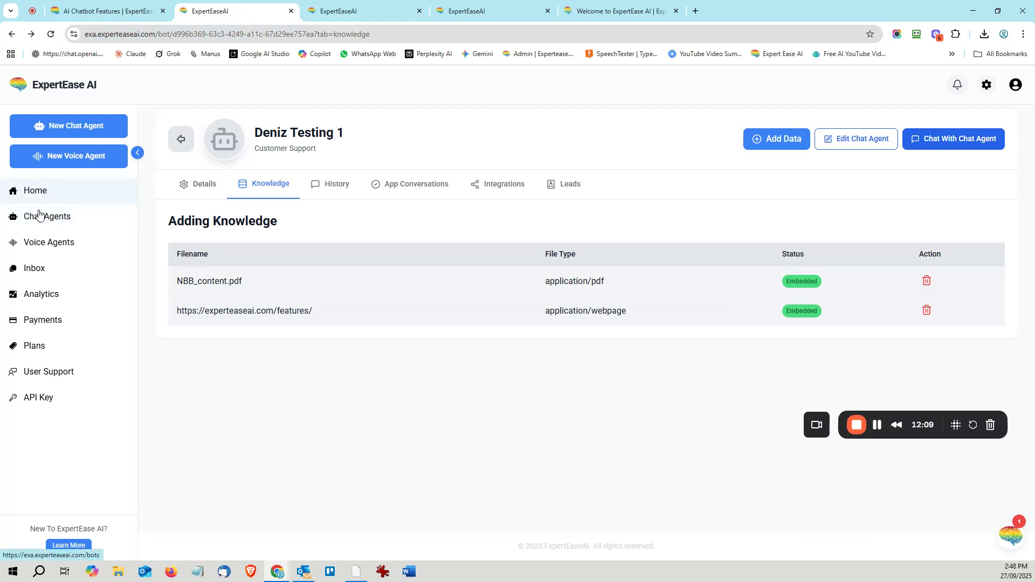
{"action": "left_click", "coordinate": [83, 221]}
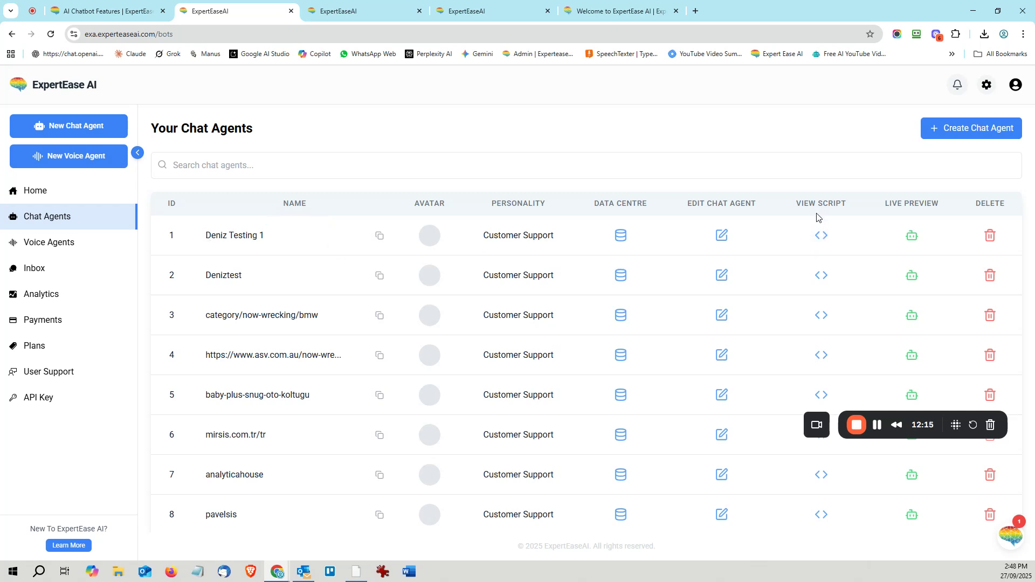
{"action": "left_click", "coordinate": [821, 235]}
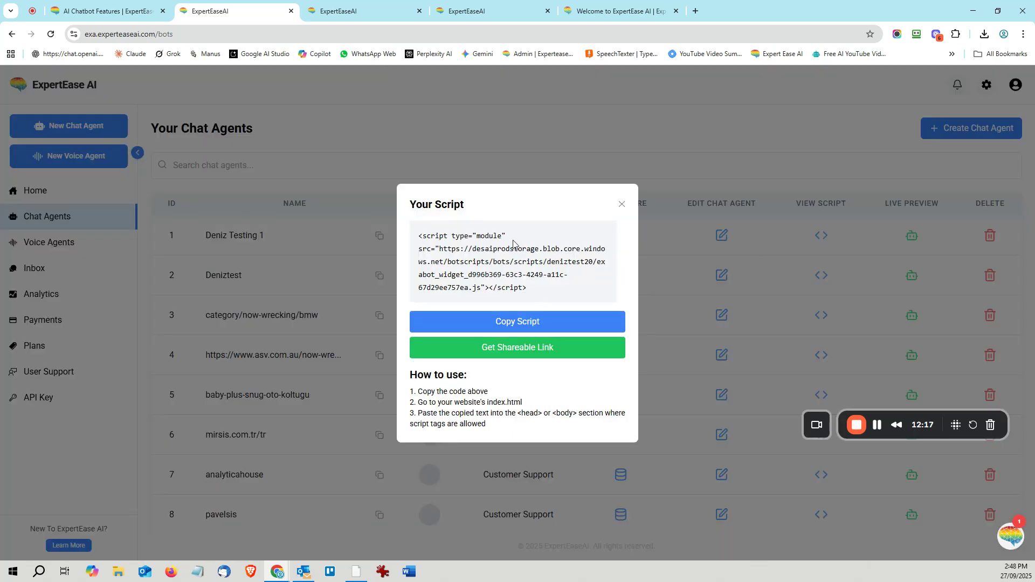
{"action": "left_click", "coordinate": [537, 349]}
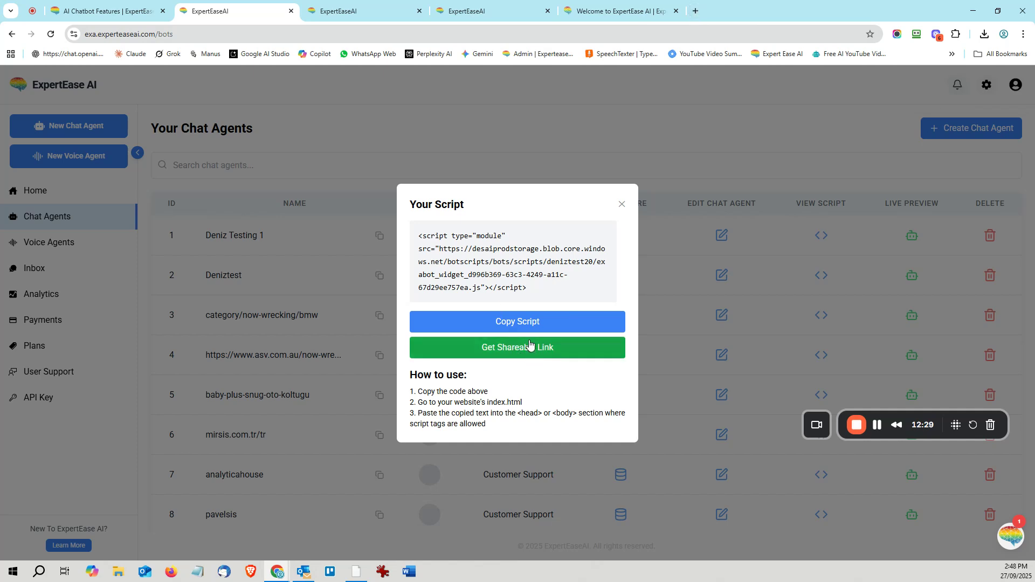
Step: Open the agent's shareable link, including its access token, in a new browser tab and ready the message field
{"action": "left_click", "coordinate": [696, 11]}
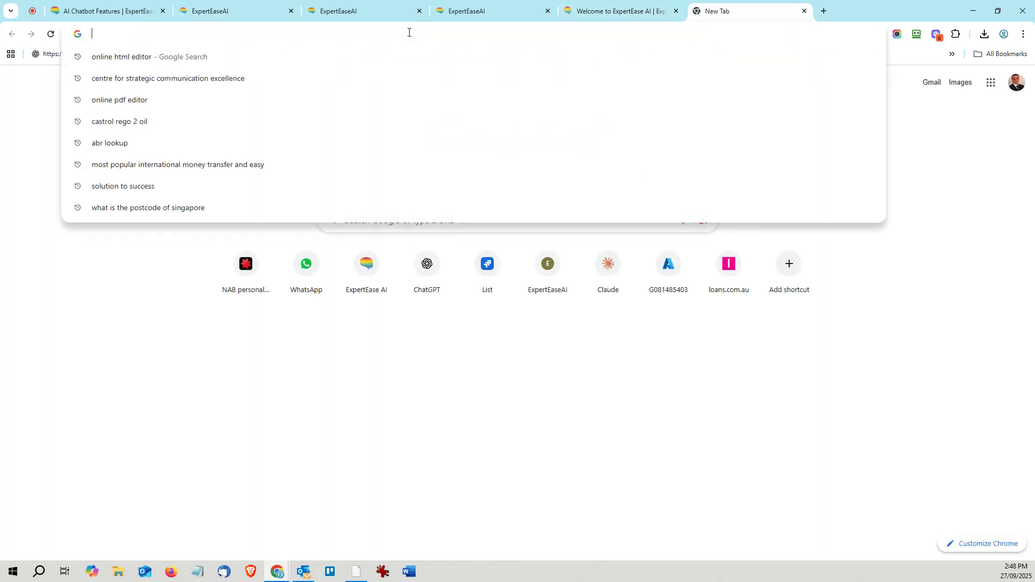
{"action": "key", "text": "ctrl+v"}
{"action": "key", "text": "Return"}
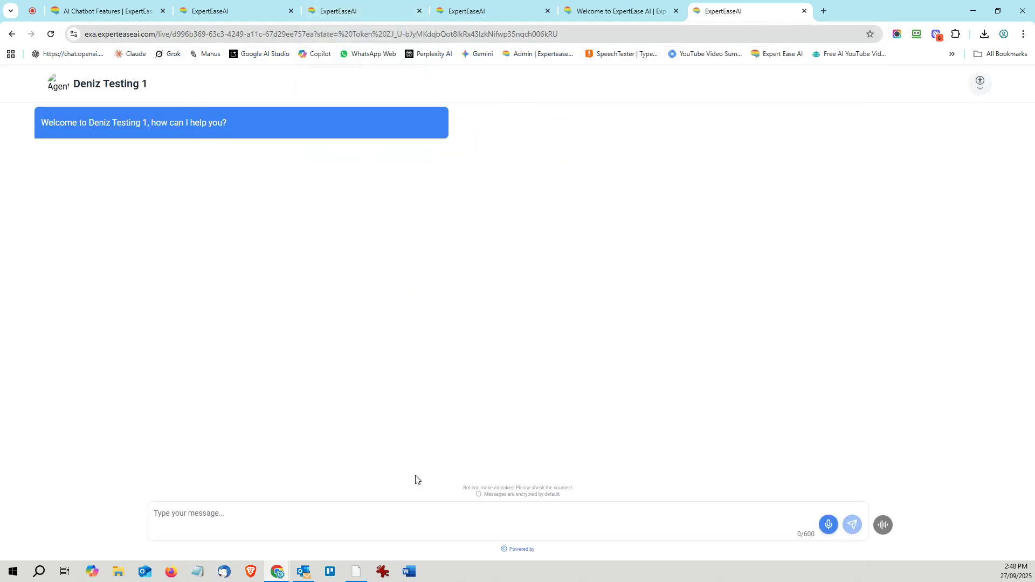
{"action": "left_click", "coordinate": [365, 516]}
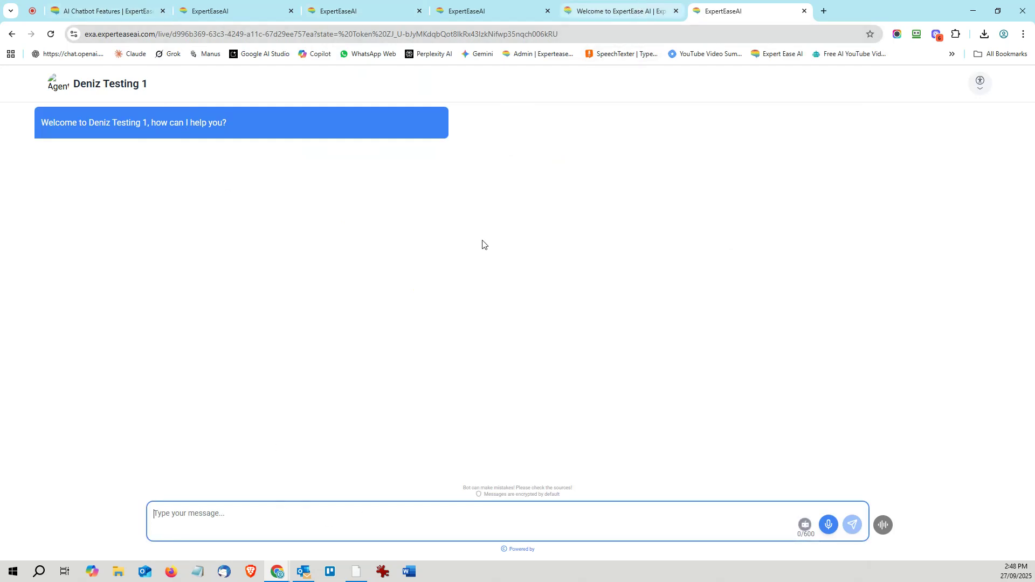
{"action": "left_click", "coordinate": [362, 505]}
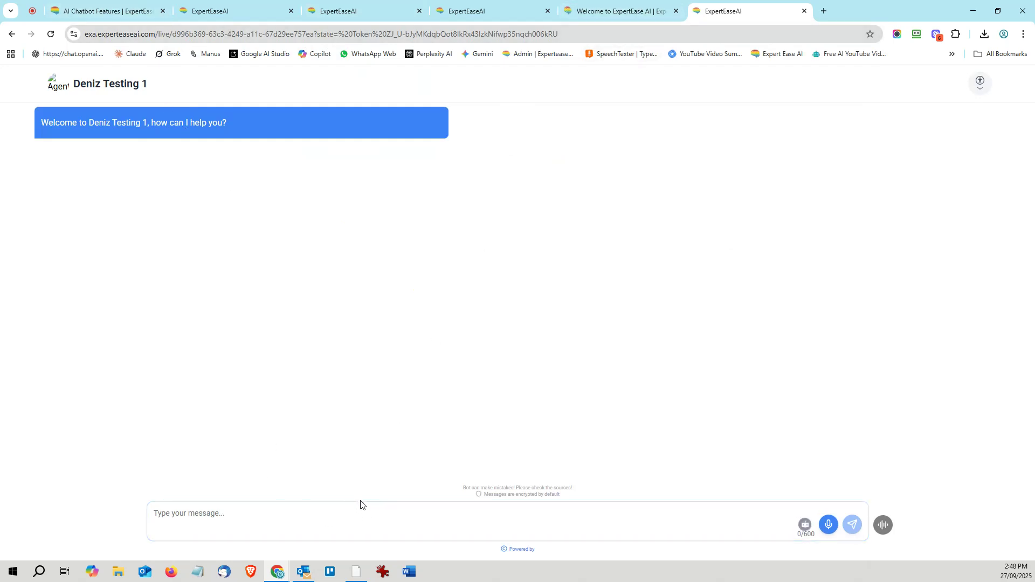
Step: Copy the agent's embed script, and open and enlarge the ExA Support Assistant as a widget example
{"action": "left_click", "coordinate": [209, 10]}
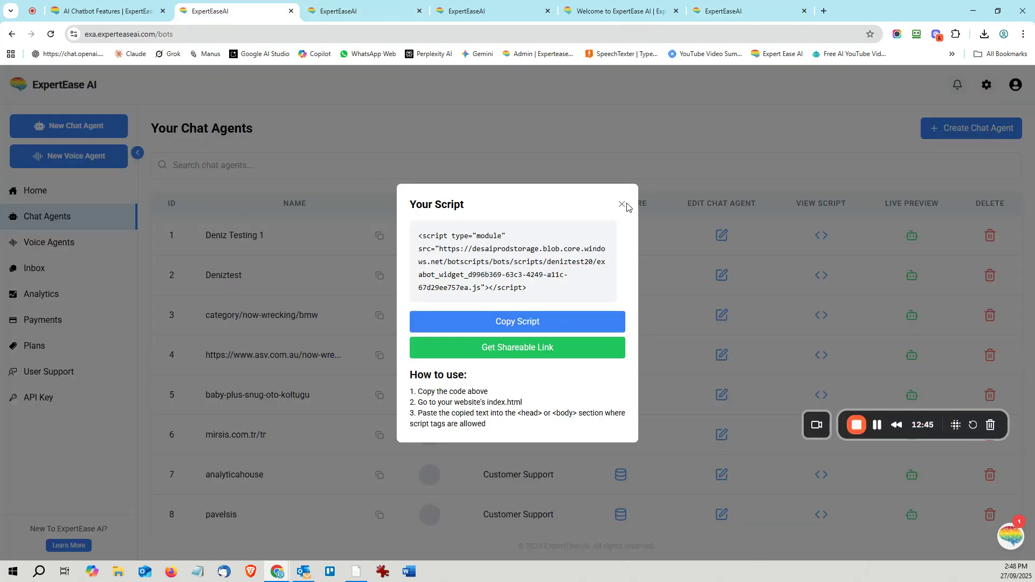
{"action": "left_click", "coordinate": [525, 325]}
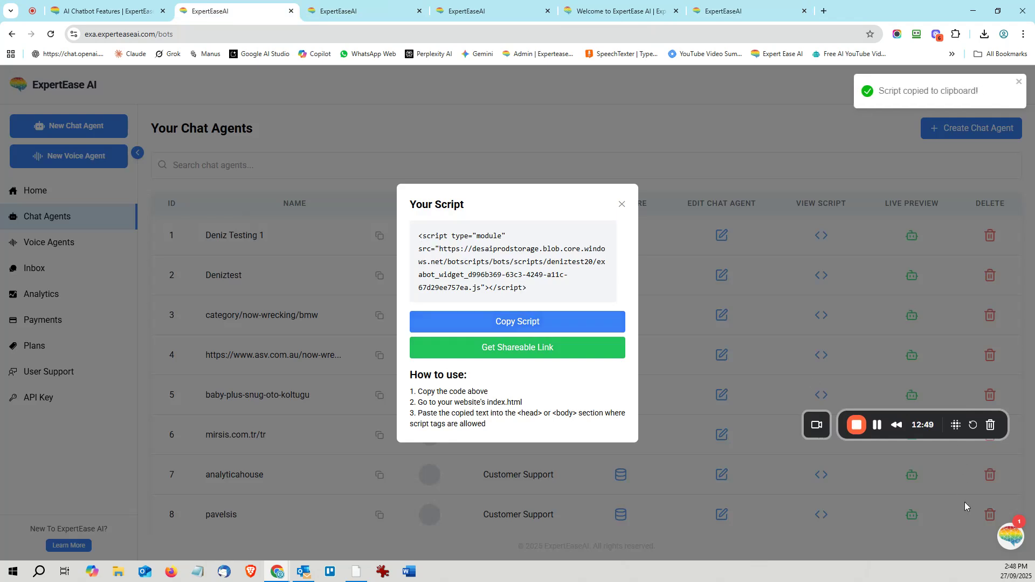
{"action": "left_click", "coordinate": [1010, 541]}
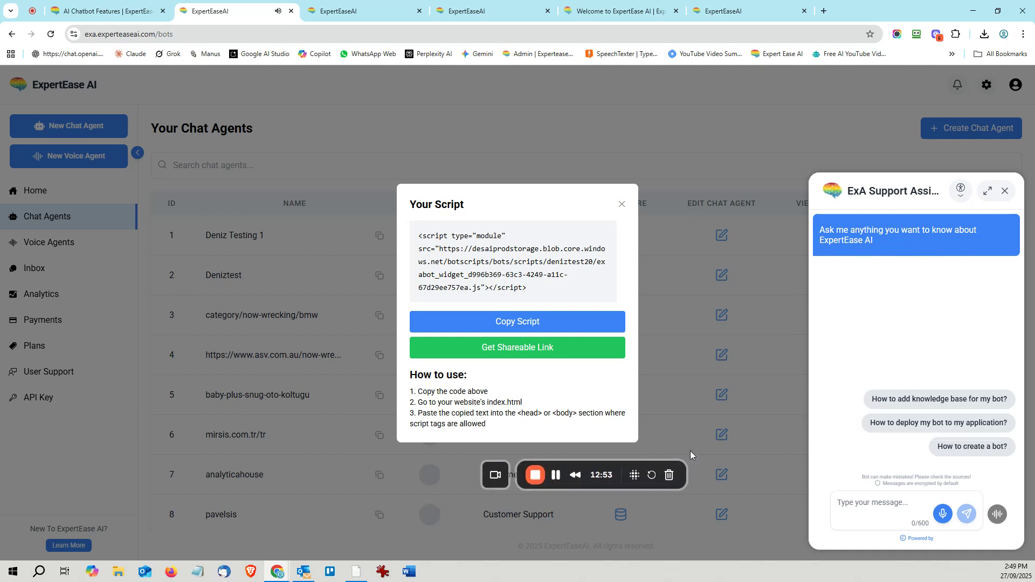
{"action": "left_click", "coordinate": [983, 198]}
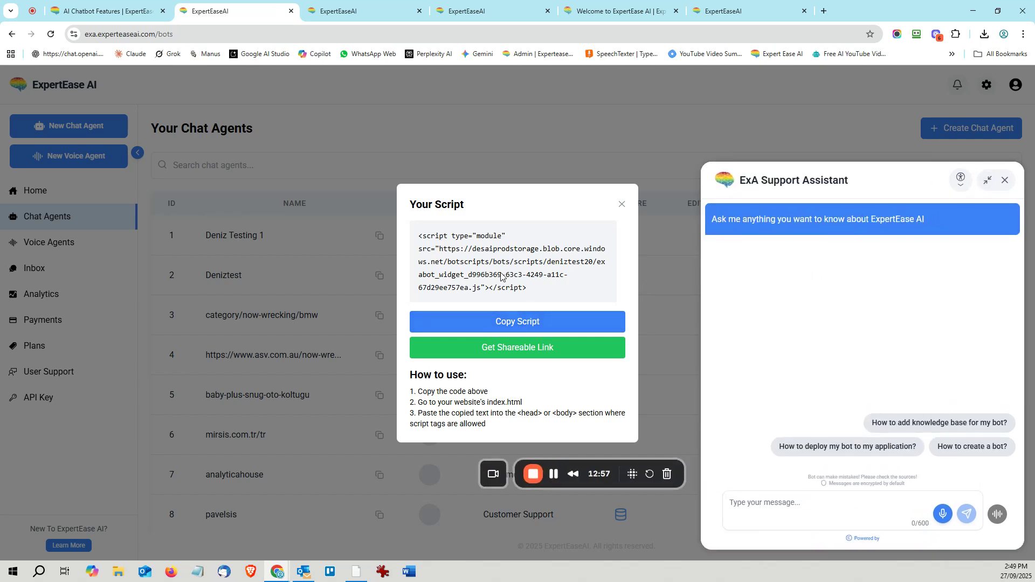
Step: Examine the How to use instructions for the embed script, and close the support assistant and the script dialog
{"action": "left_click_drag", "start_coordinate": [410, 375], "coordinate": [490, 429]}
{"action": "left_click", "coordinate": [510, 428]}
{"action": "left_click", "coordinate": [1005, 180]}
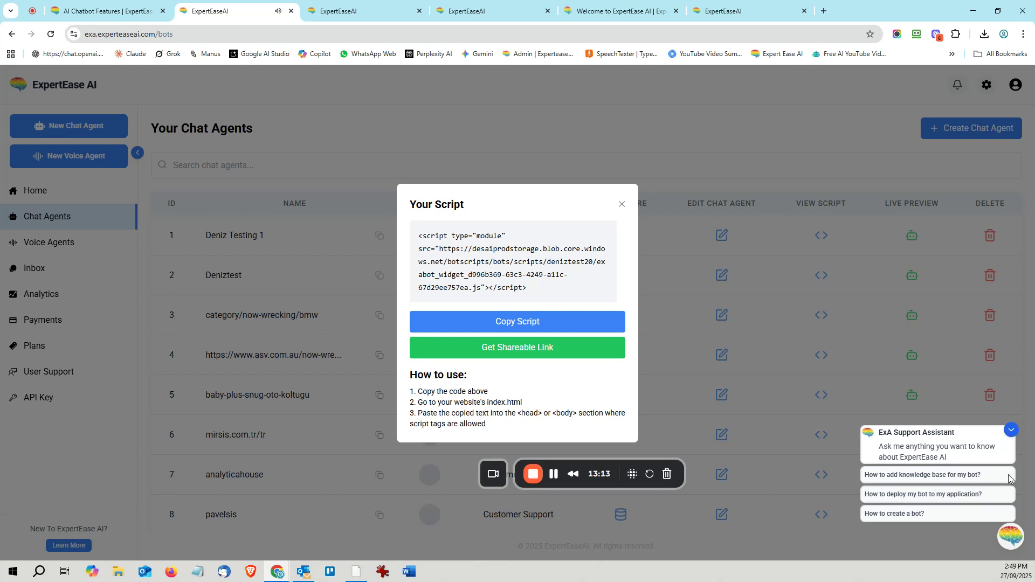
{"action": "left_click", "coordinate": [619, 204]}
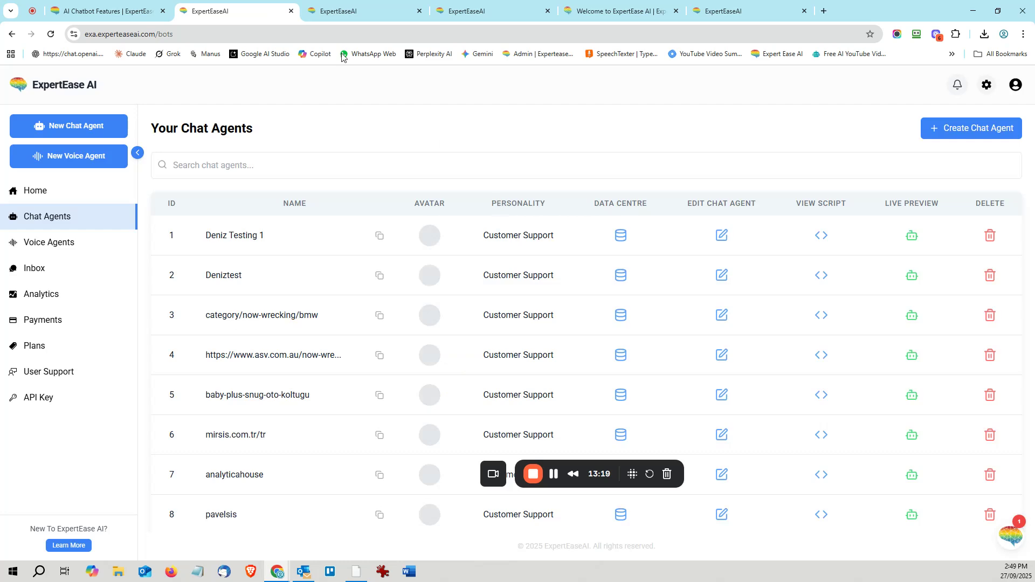
Step: Find the "Personality Configuration Features" heading on the ExpertEase AI Features webpage and copy its text without the colon
{"action": "left_click", "coordinate": [370, 15]}
{"action": "left_click", "coordinate": [477, 16]}
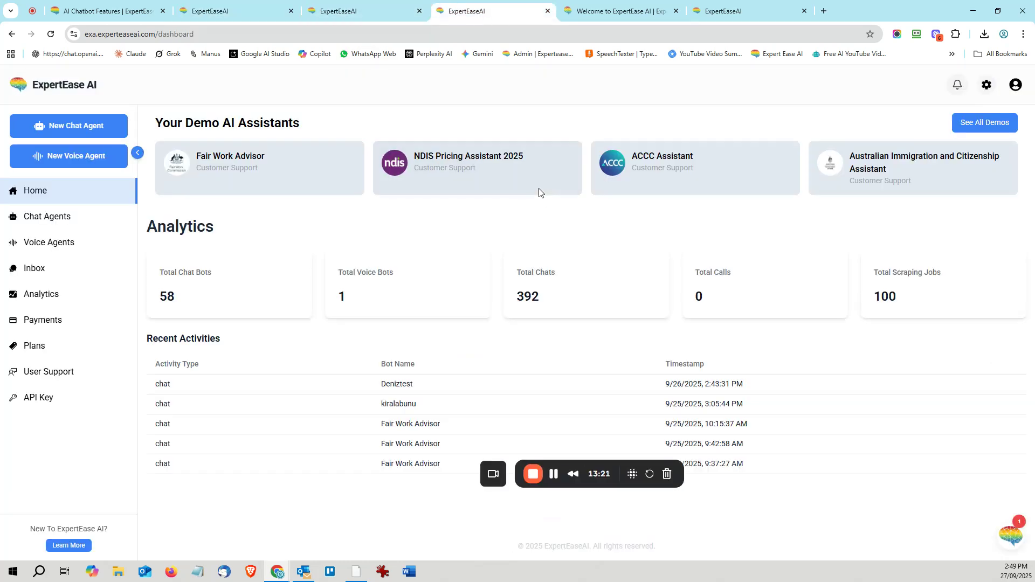
{"action": "left_click", "coordinate": [593, 16]}
{"action": "key", "text": "ctrl+2"}
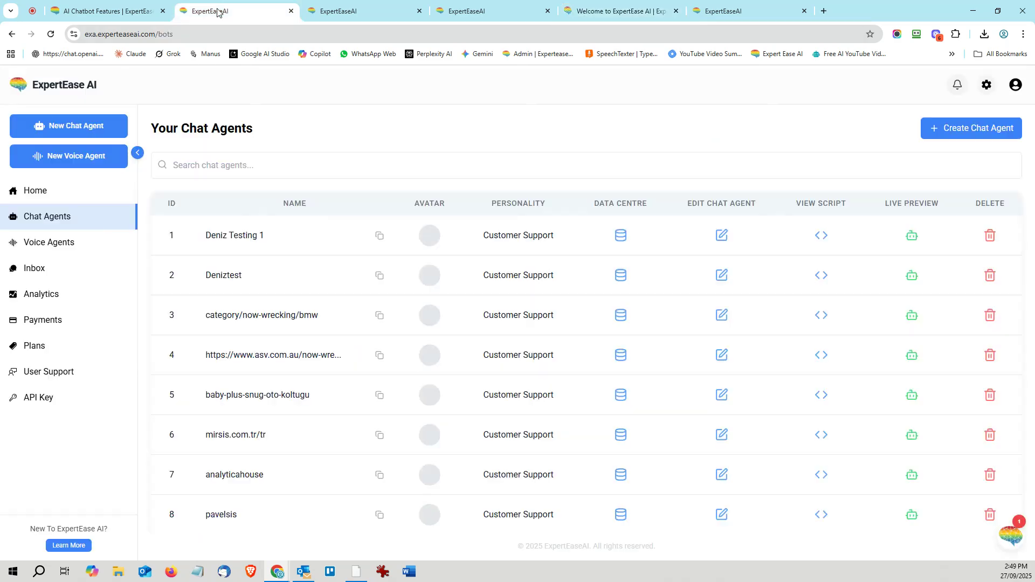
{"action": "key", "text": "ctrl+1"}
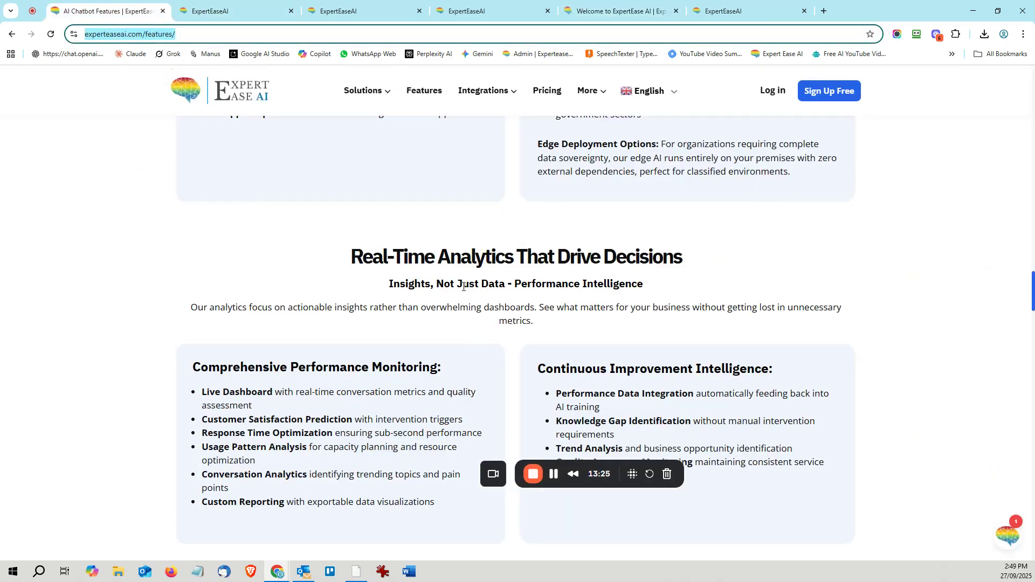
{"action": "scroll", "coordinate": [464, 286], "scroll_direction": "up", "scroll_amount": 12}
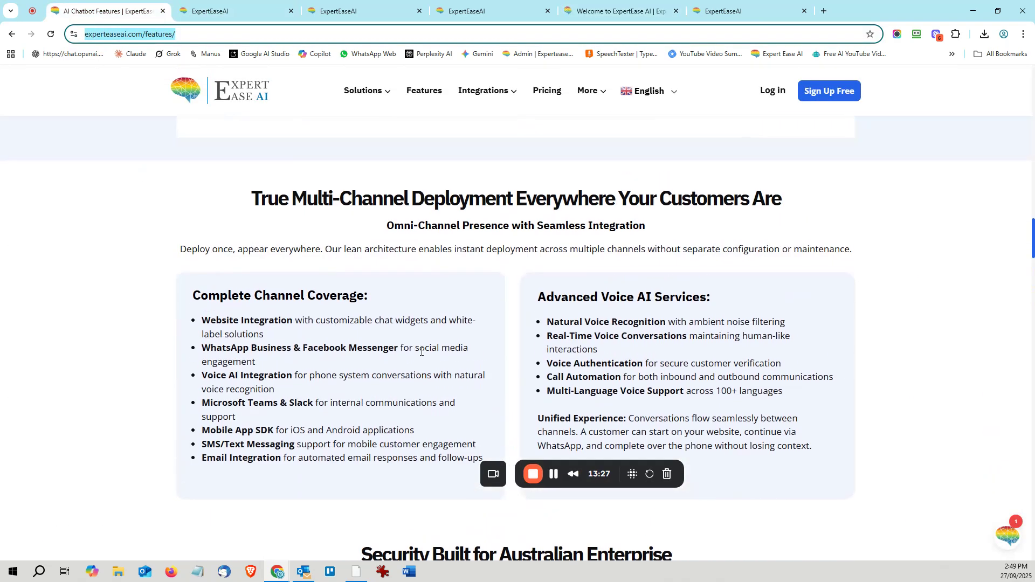
{"action": "scroll", "coordinate": [507, 432], "scroll_direction": "up", "scroll_amount": 3}
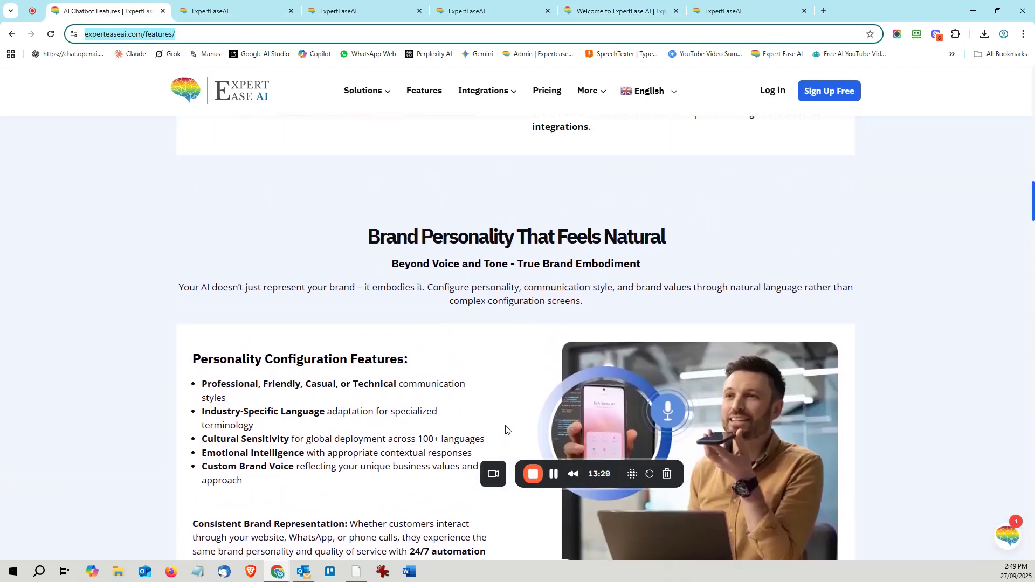
{"action": "left_click", "coordinate": [553, 478]}
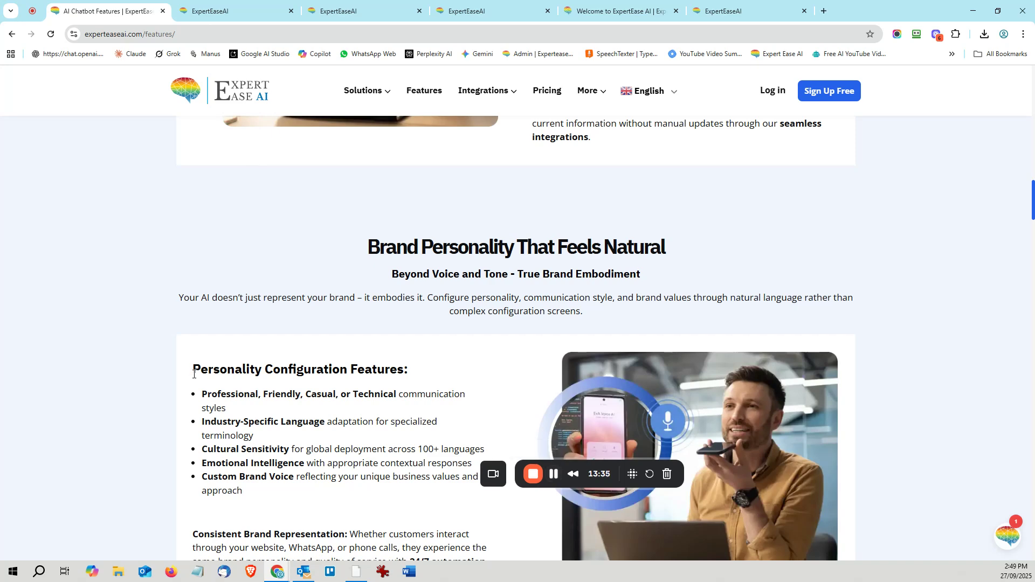
{"action": "left_click_drag", "start_coordinate": [193, 368], "coordinate": [402, 367]}
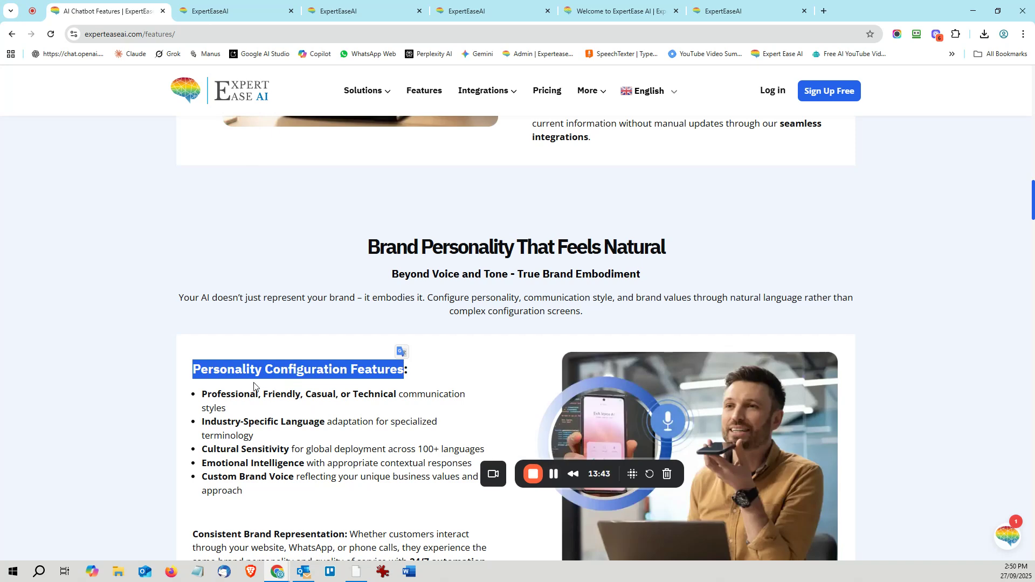
Step: Ask the agent in its shared chat "do you have Personality Configuration Features?"
{"action": "left_click", "coordinate": [722, 10]}
{"action": "left_click", "coordinate": [351, 511]}
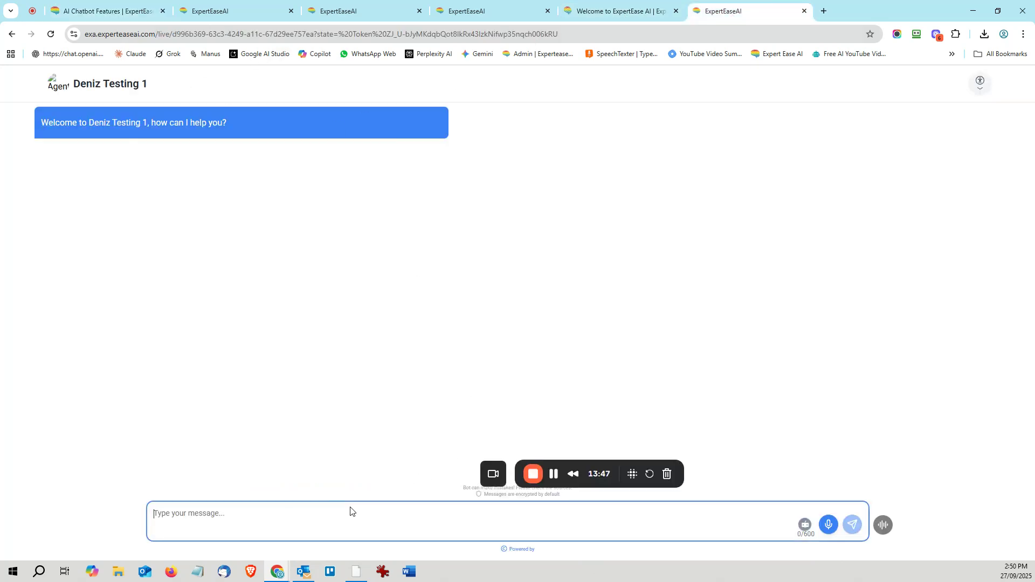
{"action": "type", "text": "d"}
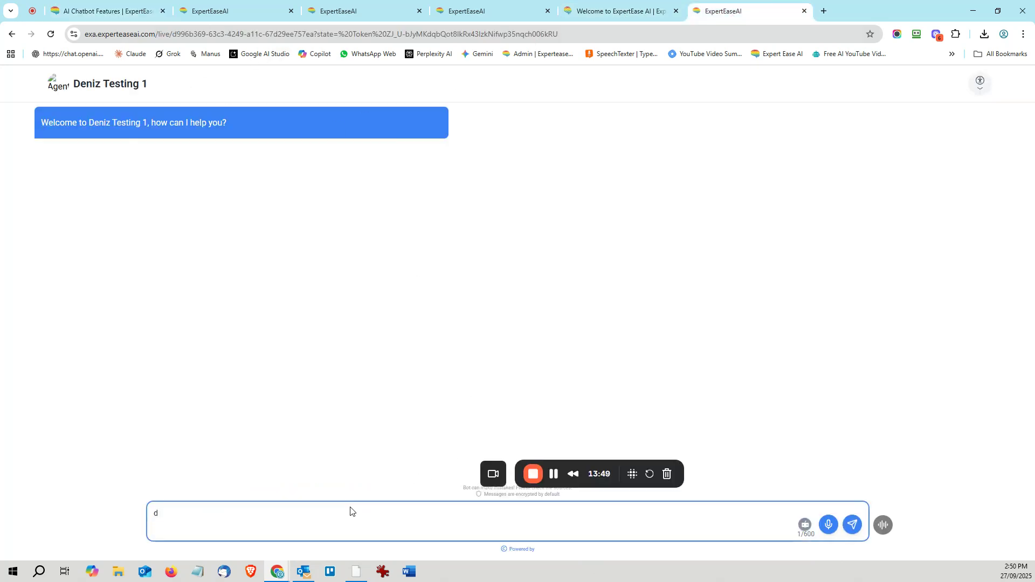
{"action": "type", "text": "o you have"}
{"action": "key", "text": "ctrl+v"}
{"action": "type", "text": "?"}
{"action": "key", "text": "Return"}
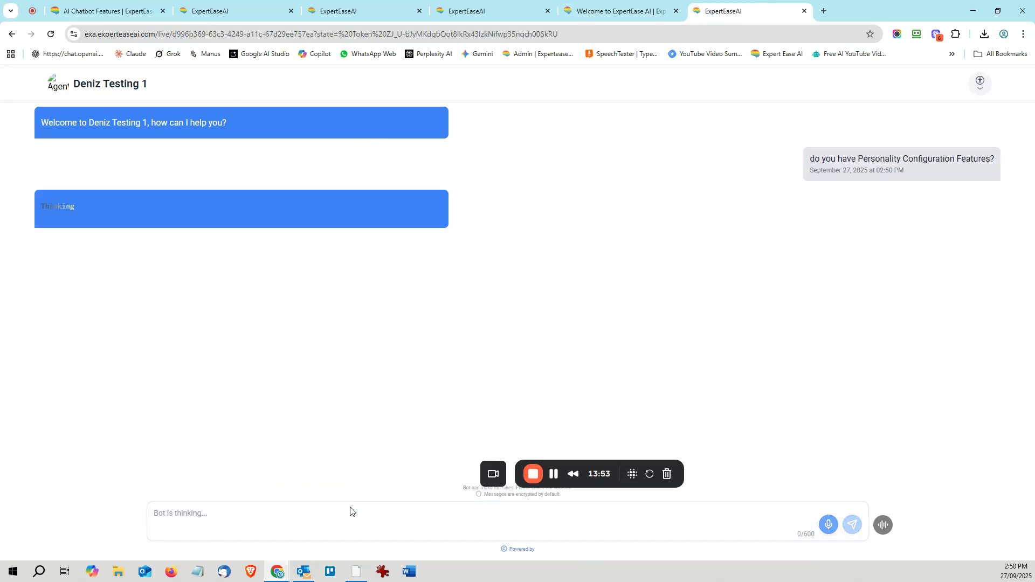
{"action": "left_click_drag", "start_coordinate": [527, 464], "coordinate": [80, 462]}
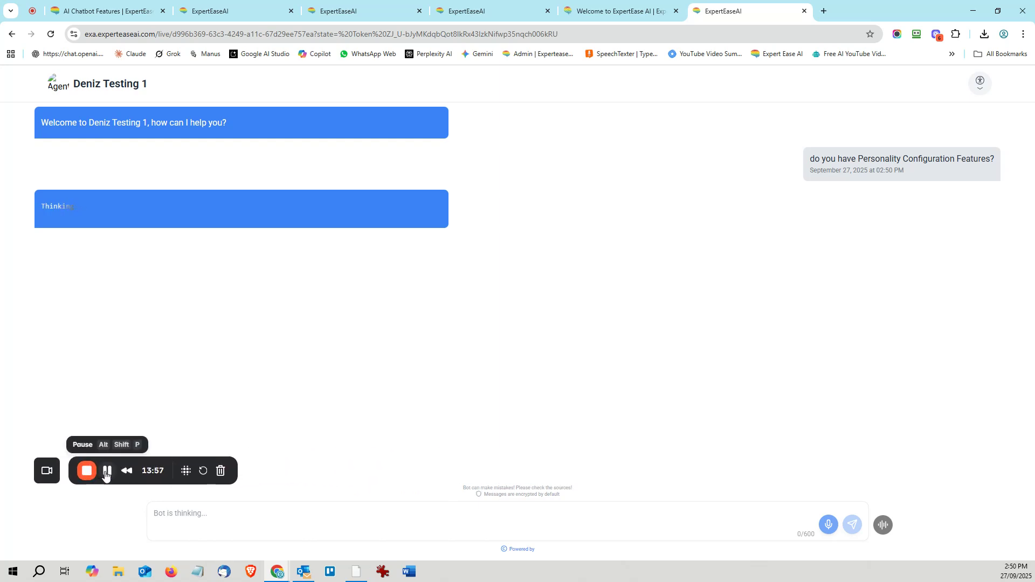
{"action": "left_click_drag", "start_coordinate": [145, 464], "coordinate": [924, 461]}
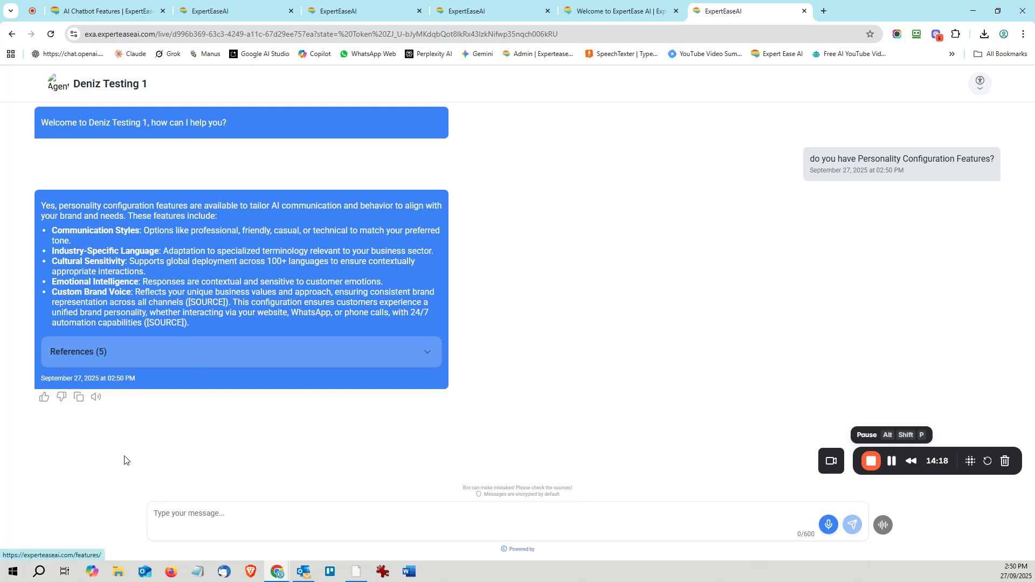
Step: Open the Features webpage from a source link in the agent's answer, skim it, and return to the shared chat
{"action": "left_click", "coordinate": [212, 301]}
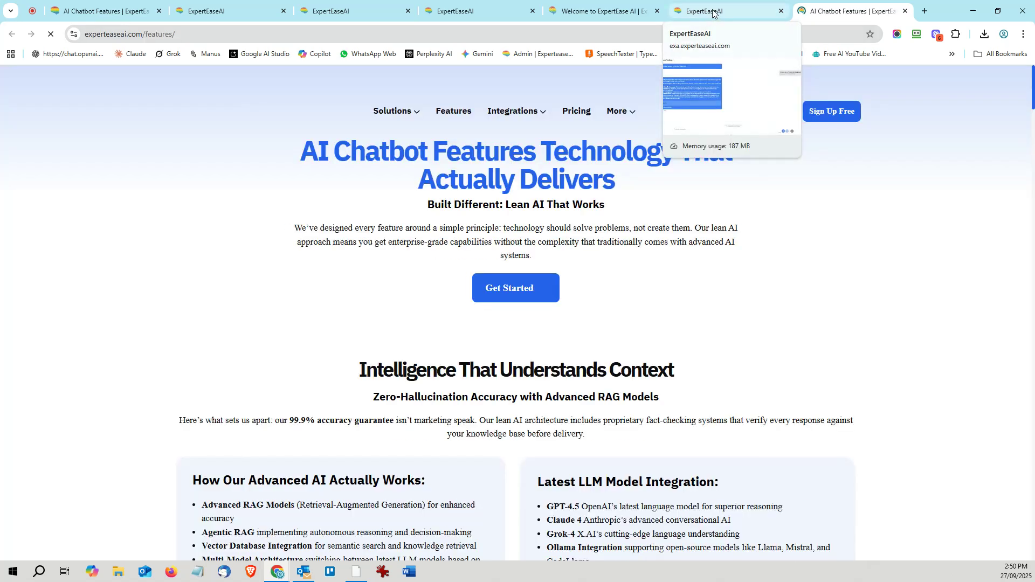
{"action": "scroll", "coordinate": [558, 396], "scroll_direction": "down", "scroll_amount": 8}
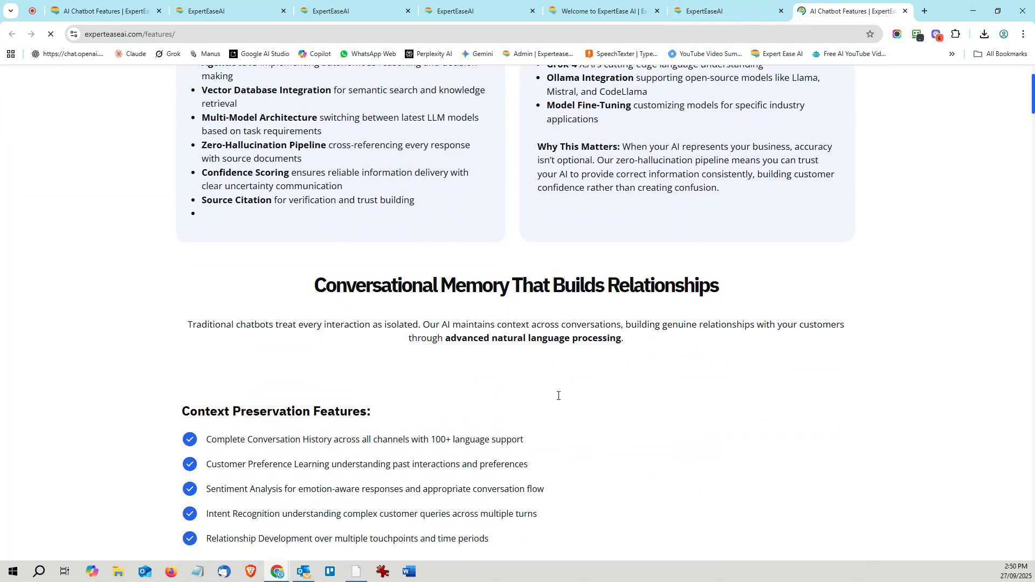
{"action": "scroll", "coordinate": [558, 396], "scroll_direction": "up", "scroll_amount": 9}
{"action": "left_click", "coordinate": [733, 11]}
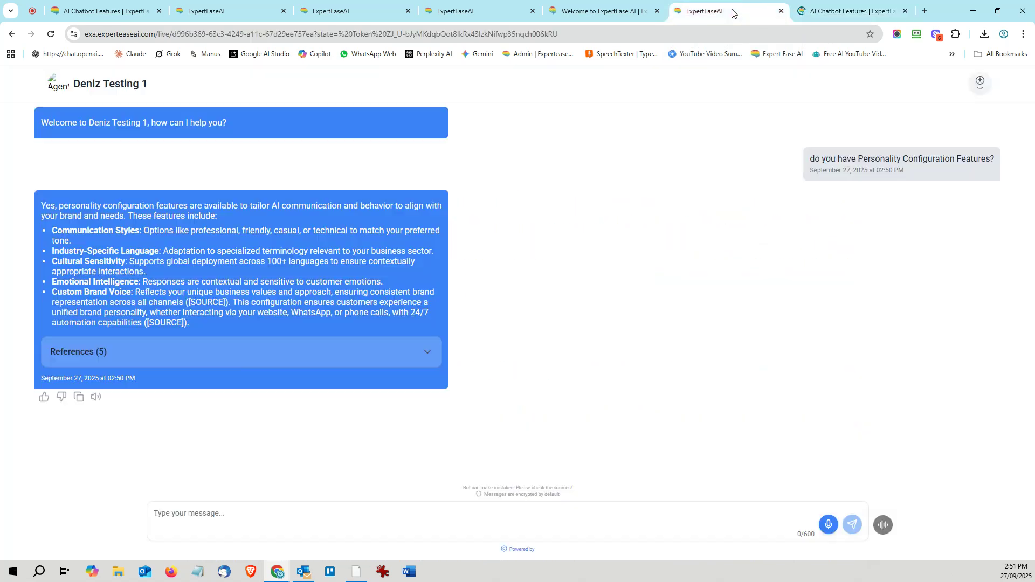
Step: Expand the References under the agent's answer, examine the listed source documents, and collapse the section again
{"action": "left_click", "coordinate": [424, 360]}
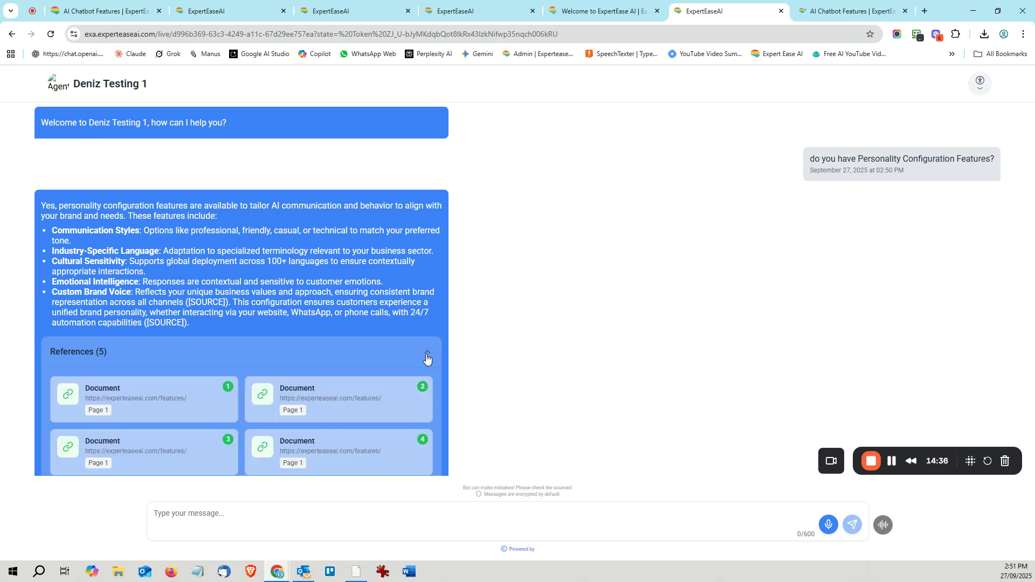
{"action": "scroll", "coordinate": [167, 418], "scroll_direction": "down", "scroll_amount": 1}
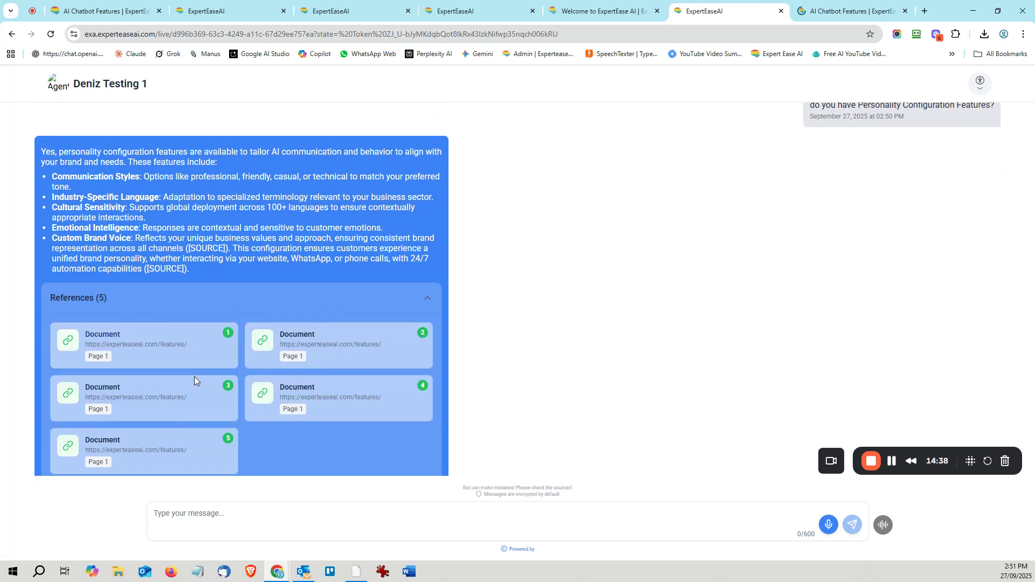
{"action": "scroll", "coordinate": [202, 399], "scroll_direction": "down", "scroll_amount": 1}
{"action": "scroll", "coordinate": [210, 411], "scroll_direction": "up", "scroll_amount": 2}
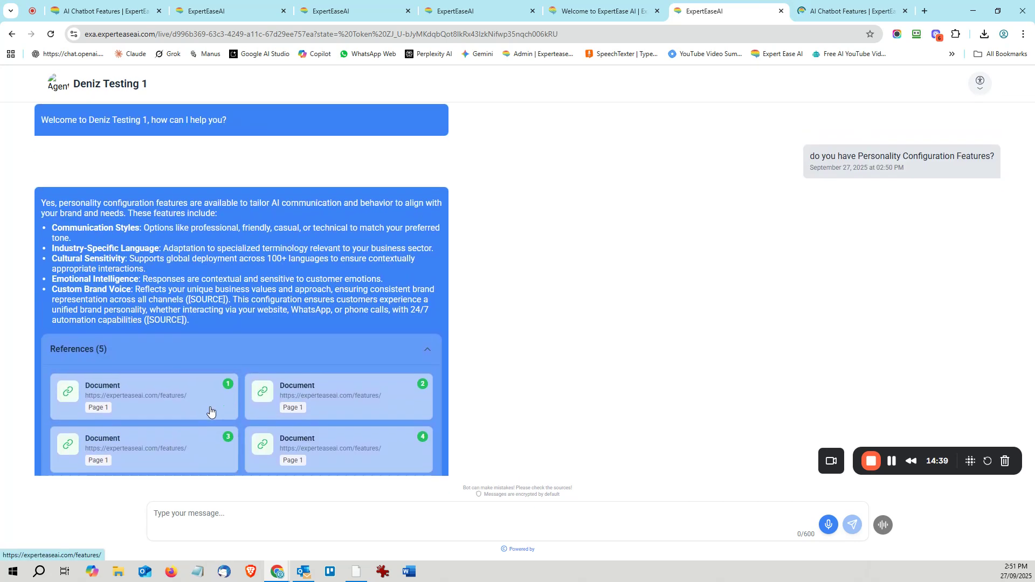
{"action": "left_click", "coordinate": [431, 352]}
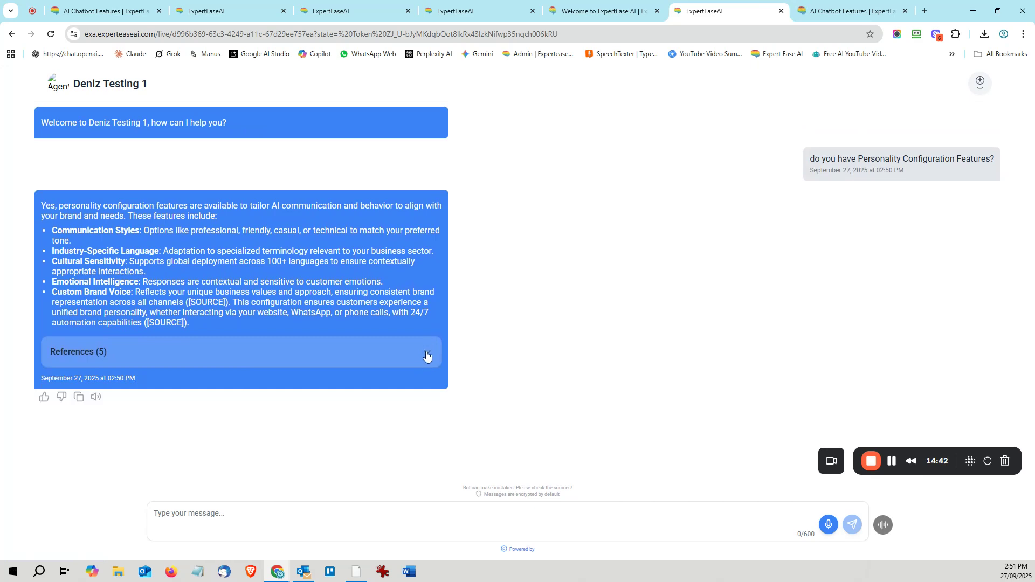
{"action": "left_click", "coordinate": [427, 356]}
{"action": "scroll", "coordinate": [227, 377], "scroll_direction": "down", "scroll_amount": 2}
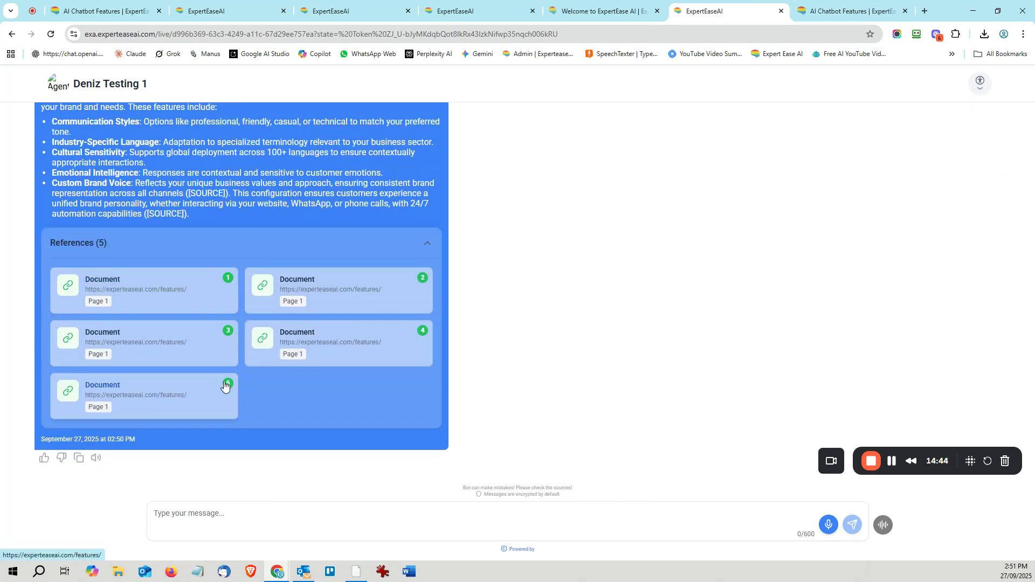
{"action": "scroll", "coordinate": [198, 334], "scroll_direction": "up", "scroll_amount": 2}
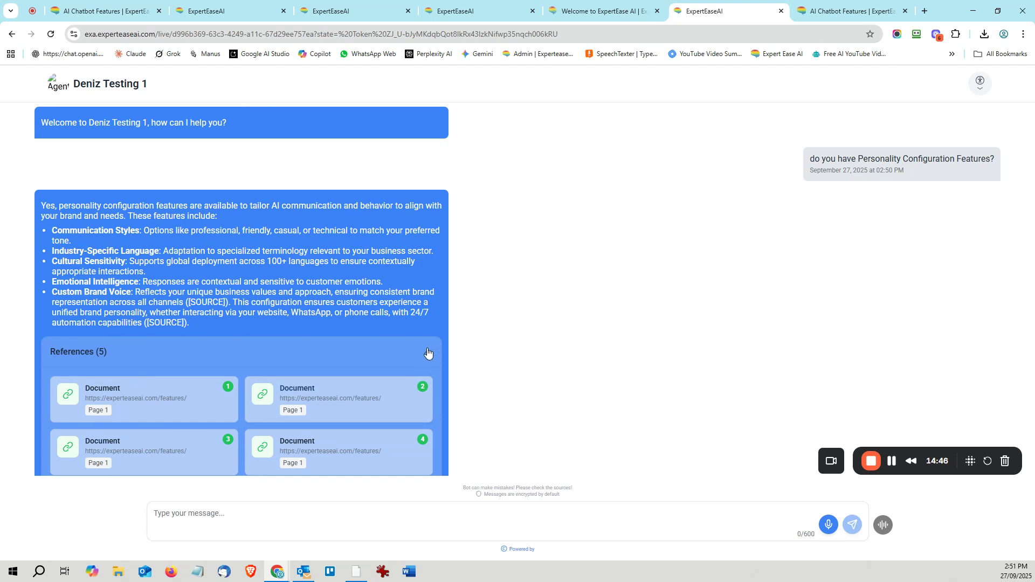
{"action": "left_click", "coordinate": [427, 353]}
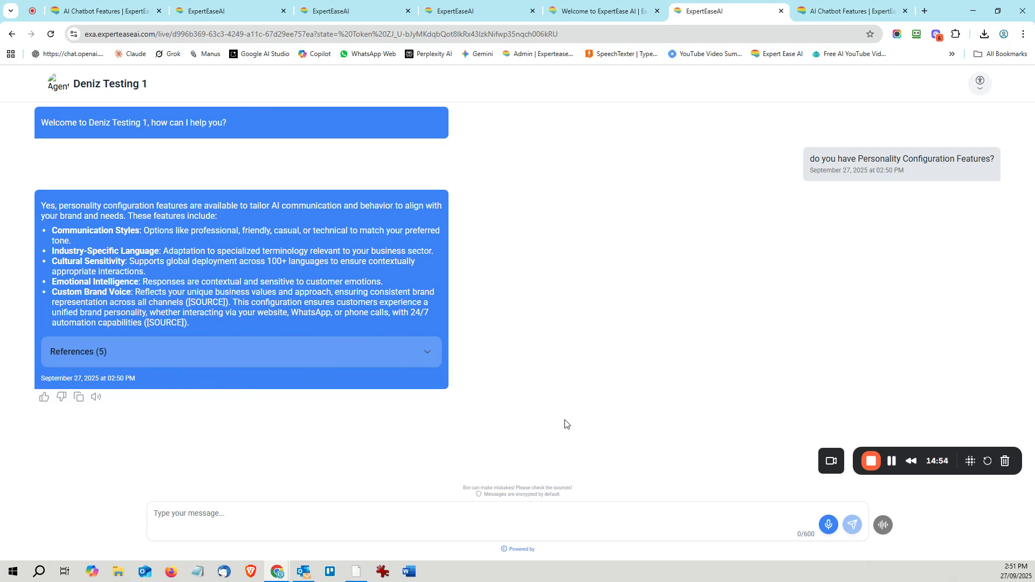
Step: Return to the ExpertEase AI dashboard and open the first agent in the chat agents list for editing
{"action": "left_click", "coordinate": [573, 9]}
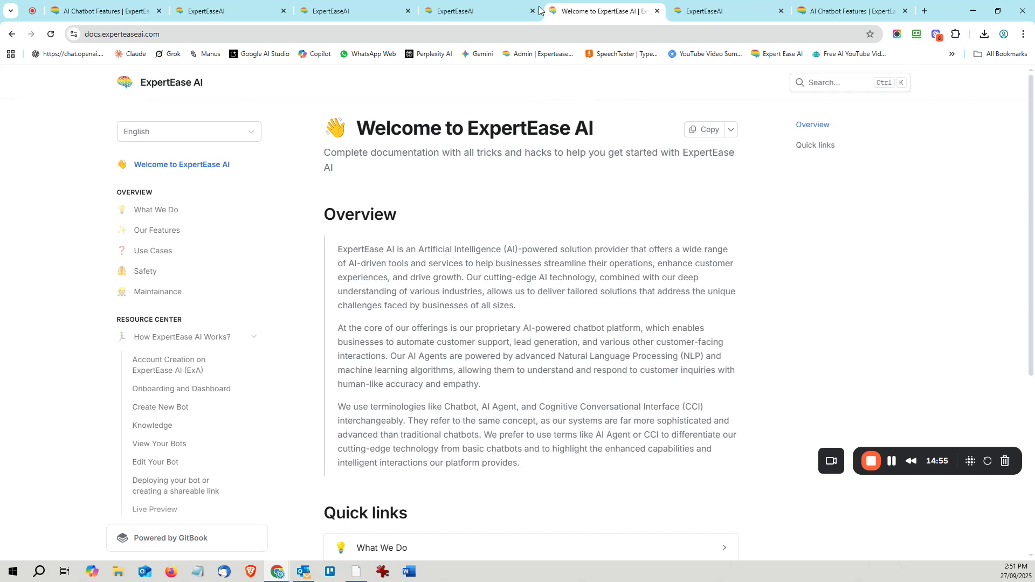
{"action": "left_click", "coordinate": [480, 14]}
{"action": "left_click", "coordinate": [318, 18]}
{"action": "left_click", "coordinate": [465, 13]}
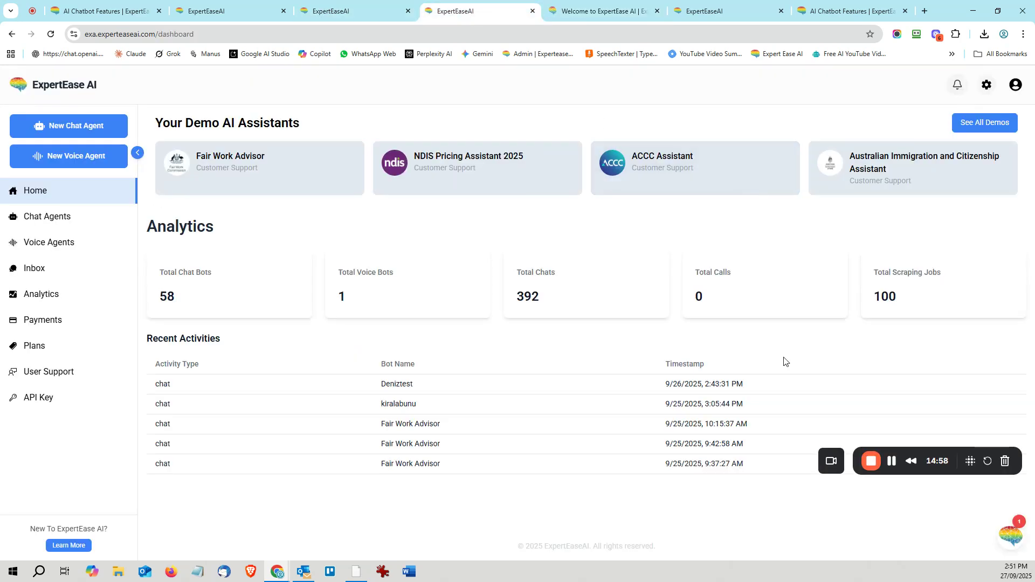
{"action": "left_click", "coordinate": [49, 218]}
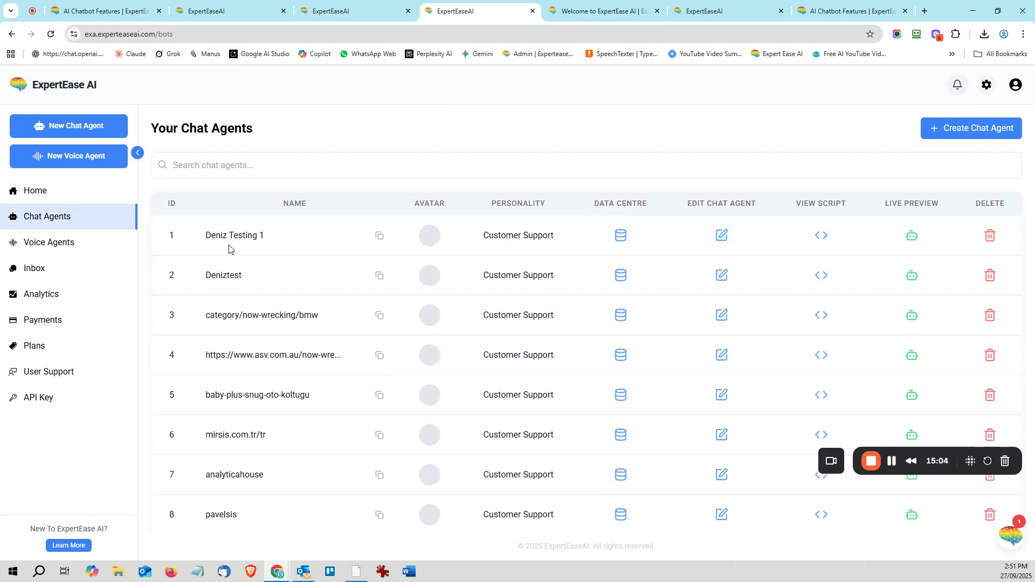
{"action": "left_click", "coordinate": [720, 237]}
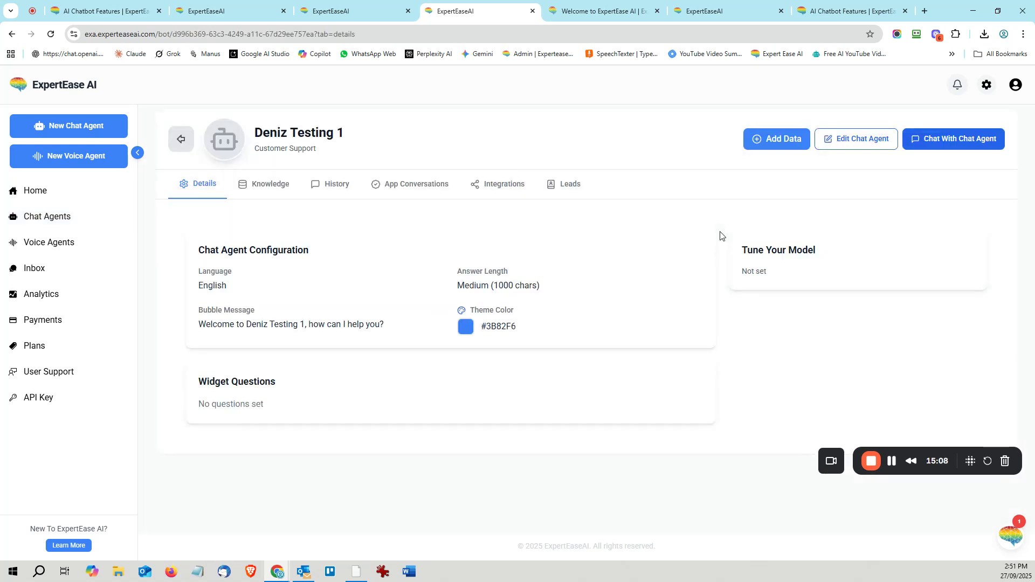
Step: Examine the Basic and Configuration settings in the Edit Chat Agent form, including Tune Your Model and the widget preview, and cancel without saving
{"action": "left_click", "coordinate": [842, 146]}
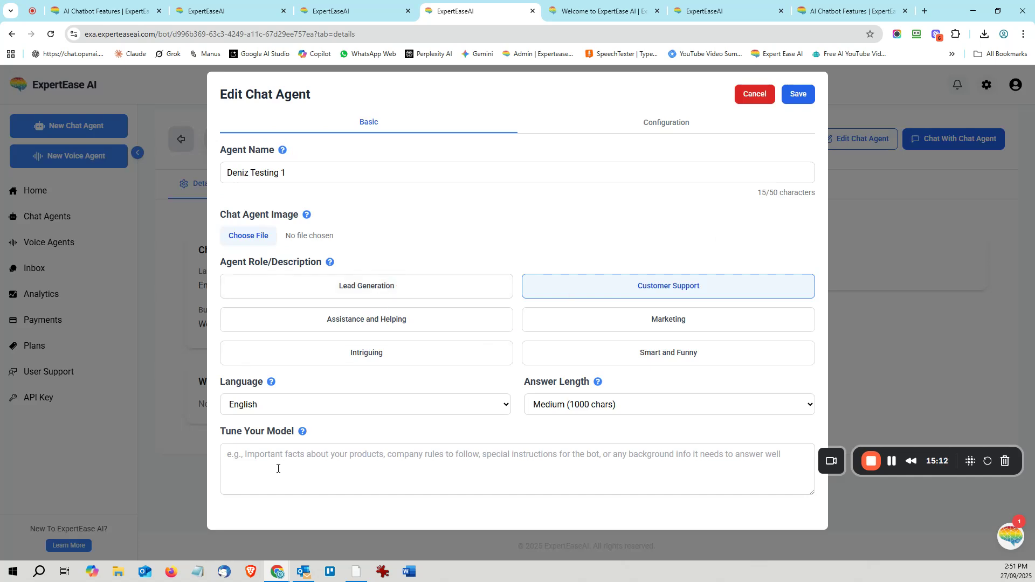
{"action": "left_click", "coordinate": [319, 464]}
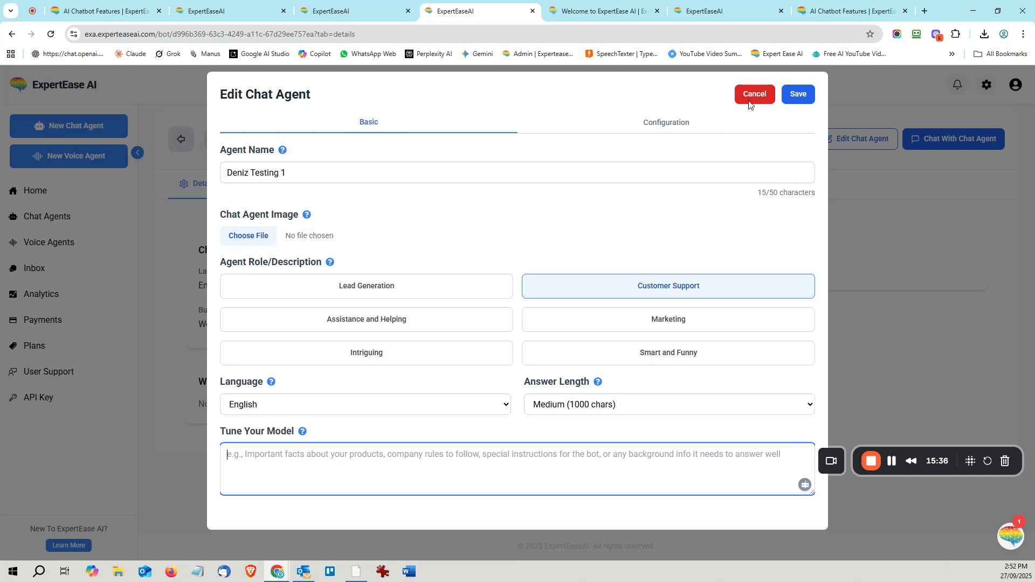
{"action": "left_click", "coordinate": [677, 123]}
{"action": "scroll", "coordinate": [591, 270], "scroll_direction": "down", "scroll_amount": 1}
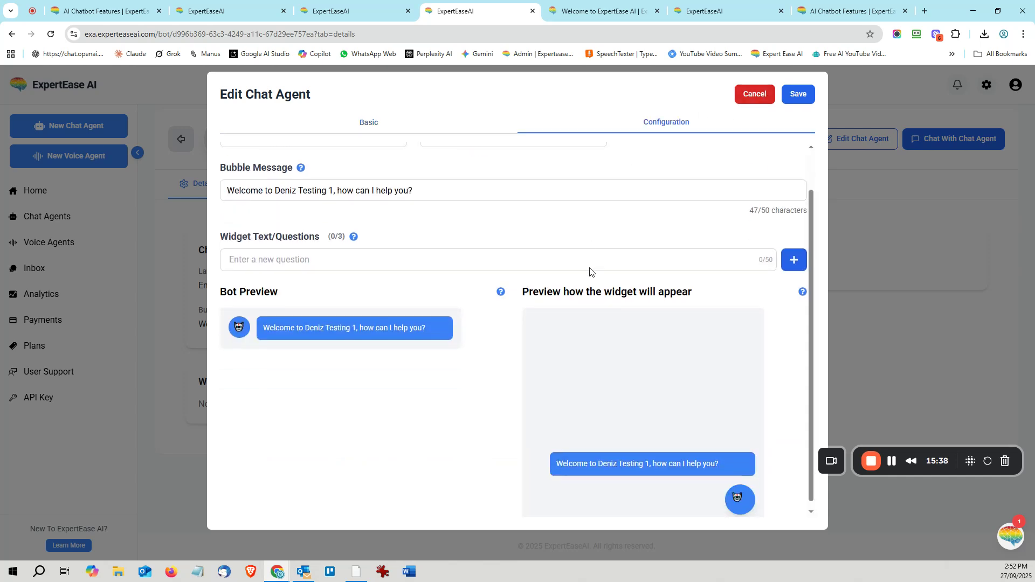
{"action": "scroll", "coordinate": [577, 326], "scroll_direction": "up", "scroll_amount": 1}
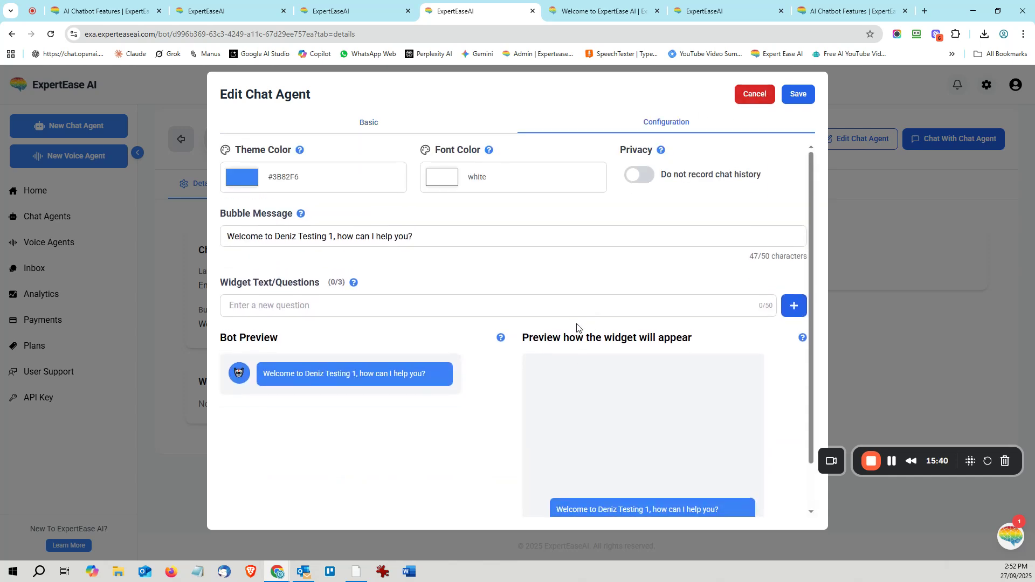
{"action": "scroll", "coordinate": [577, 327], "scroll_direction": "down", "scroll_amount": 1}
{"action": "scroll", "coordinate": [566, 358], "scroll_direction": "up", "scroll_amount": 1}
{"action": "scroll", "coordinate": [770, 352], "scroll_direction": "down", "scroll_amount": 1}
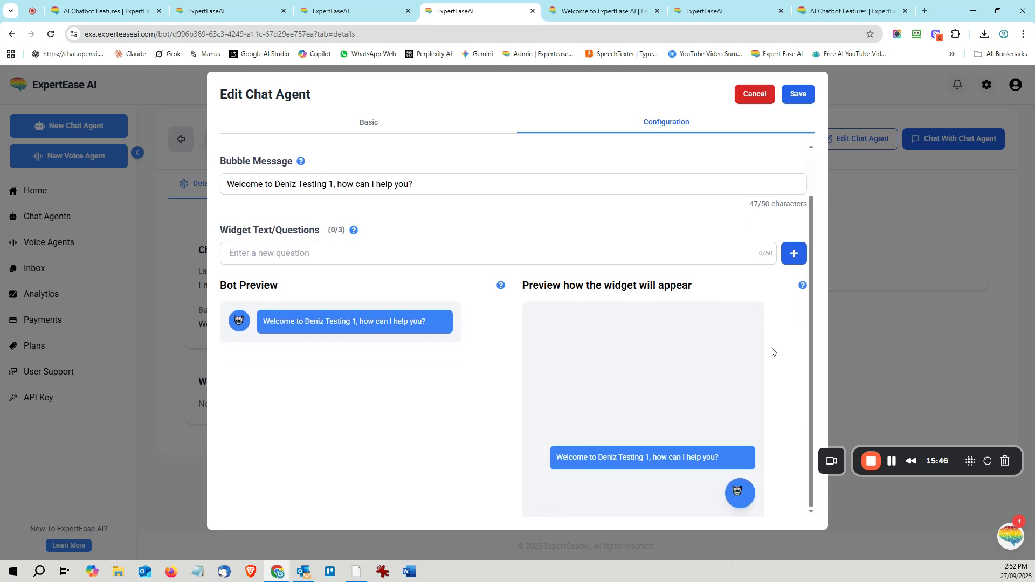
{"action": "left_click", "coordinate": [746, 91]}
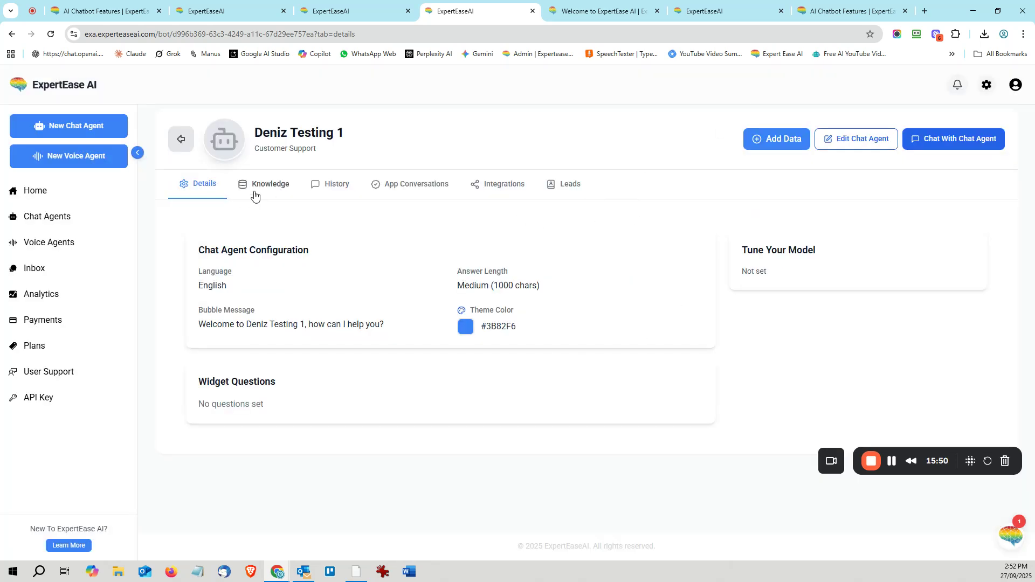
Step: Review the recorded conversation in the agent's chat history, highlighting the visitor's question, and close the chat details
{"action": "left_click", "coordinate": [321, 189]}
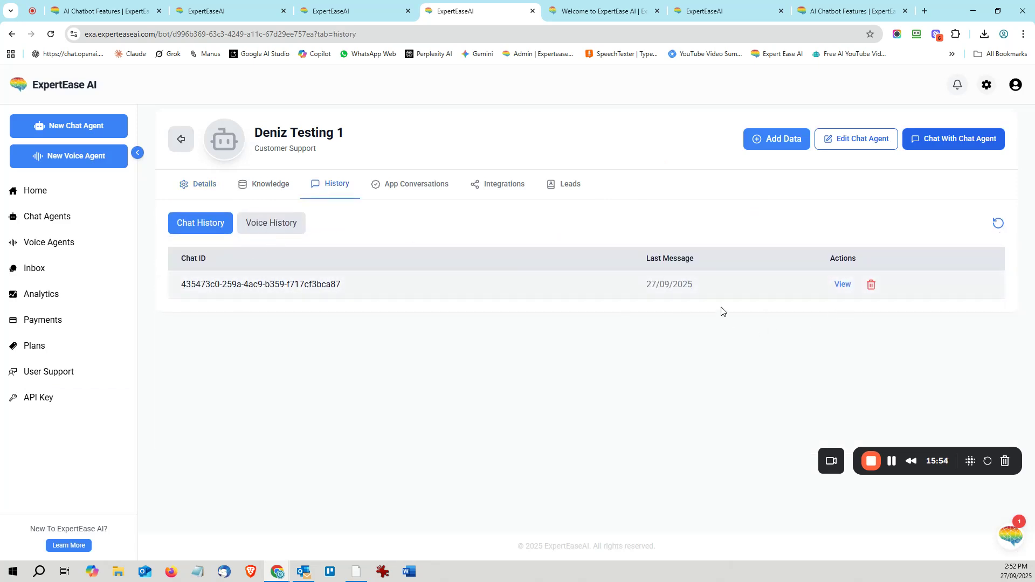
{"action": "left_click", "coordinate": [839, 285]}
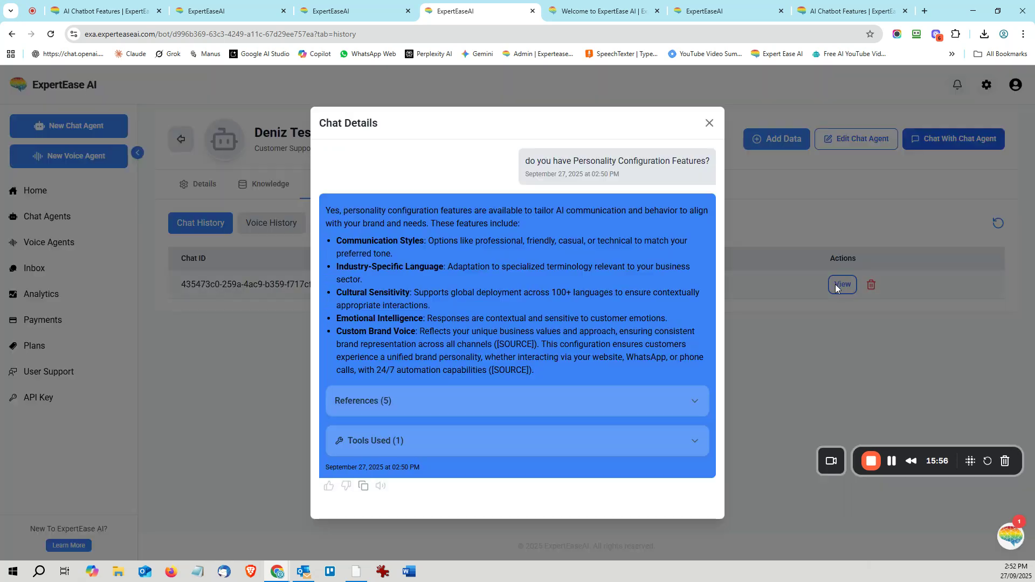
{"action": "triple_click", "coordinate": [531, 162]}
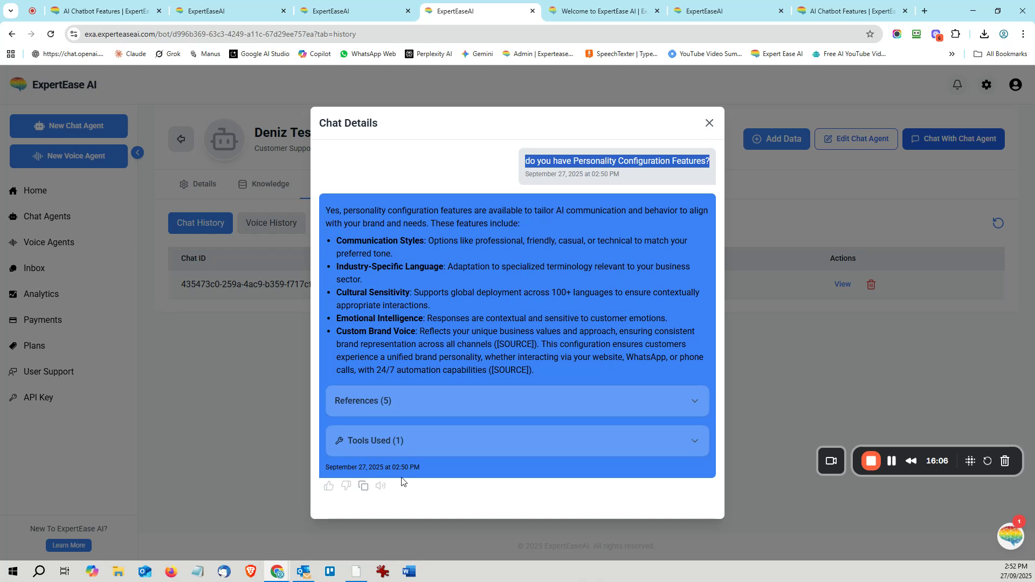
{"action": "left_click", "coordinate": [709, 123]}
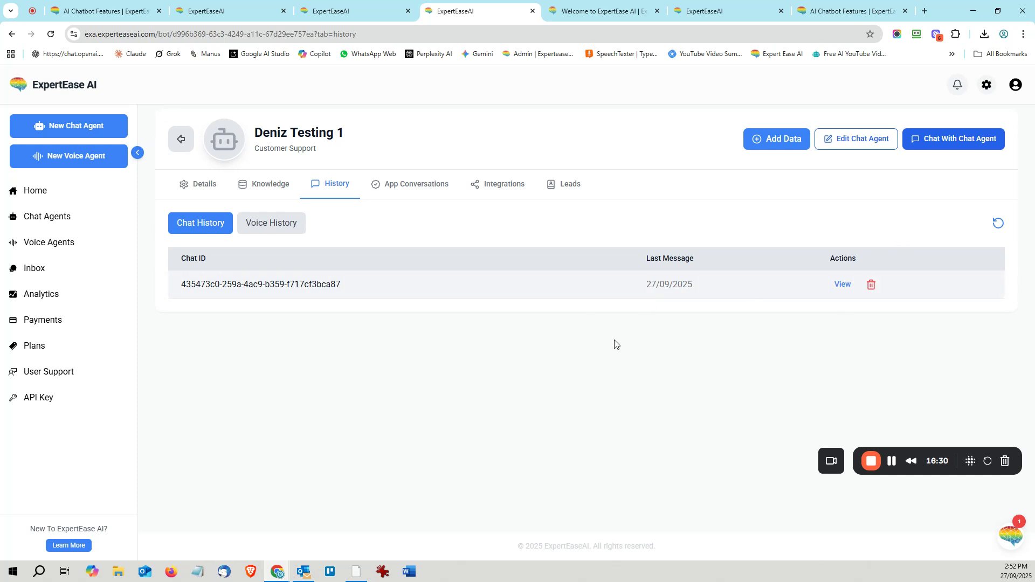
Step: Check the agent's voice history against its chat history, and view its app conversations
{"action": "left_click", "coordinate": [281, 229]}
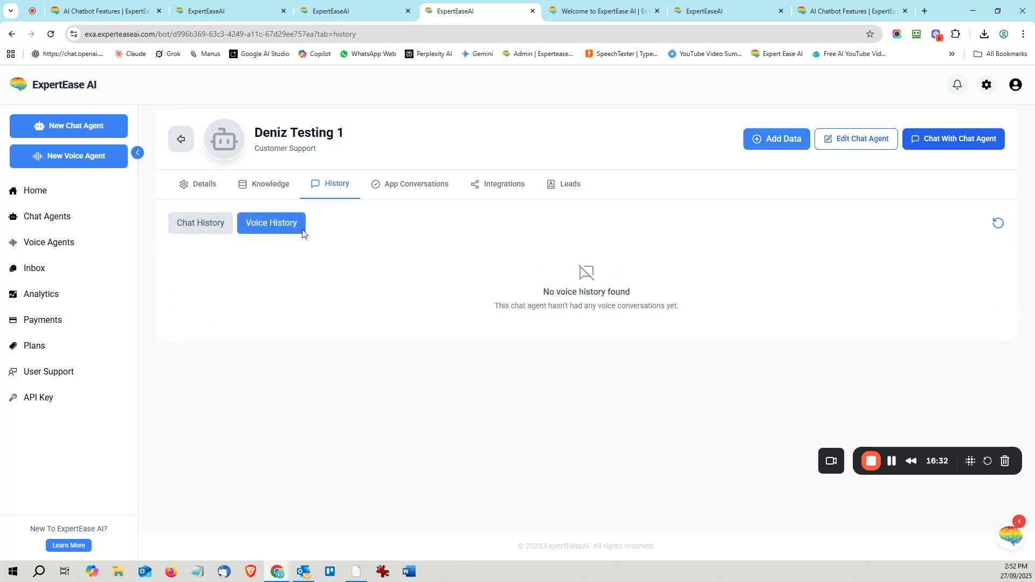
{"action": "left_click", "coordinate": [213, 227]}
{"action": "left_click", "coordinate": [273, 227]}
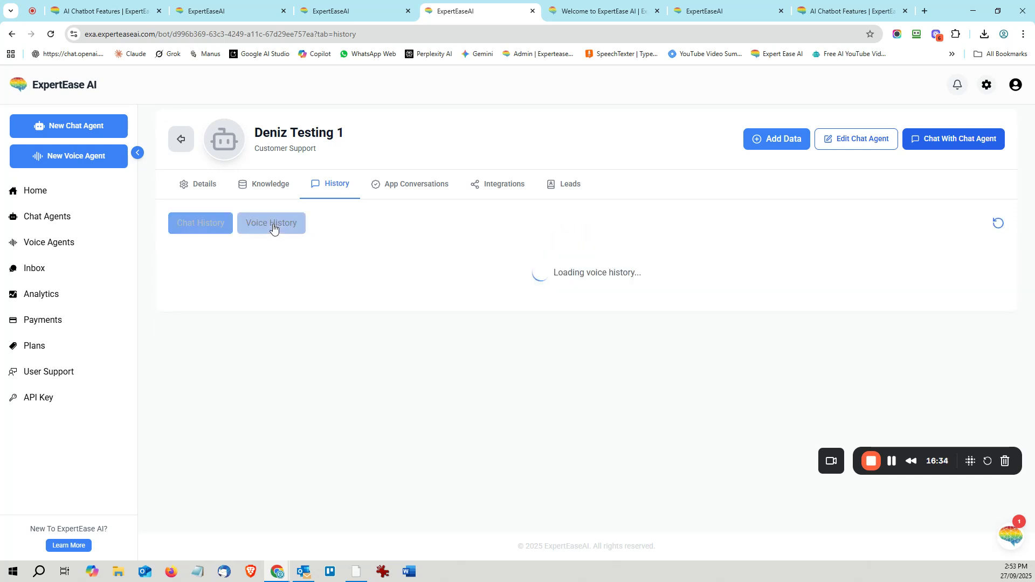
{"action": "left_click", "coordinate": [218, 232]}
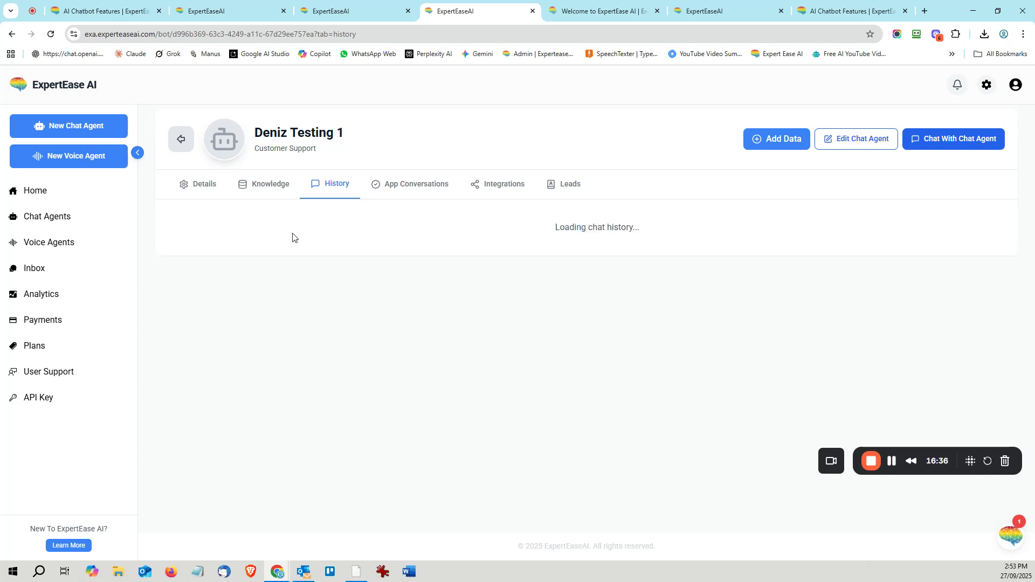
{"action": "left_click", "coordinate": [387, 187]}
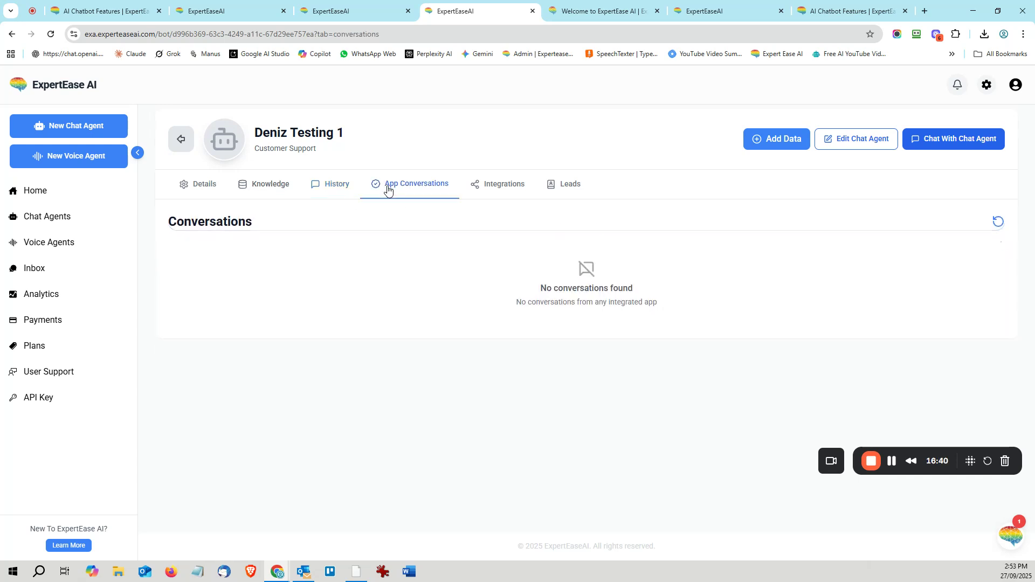
Step: Examine the integration tools available for the agent
{"action": "left_click", "coordinate": [503, 186]}
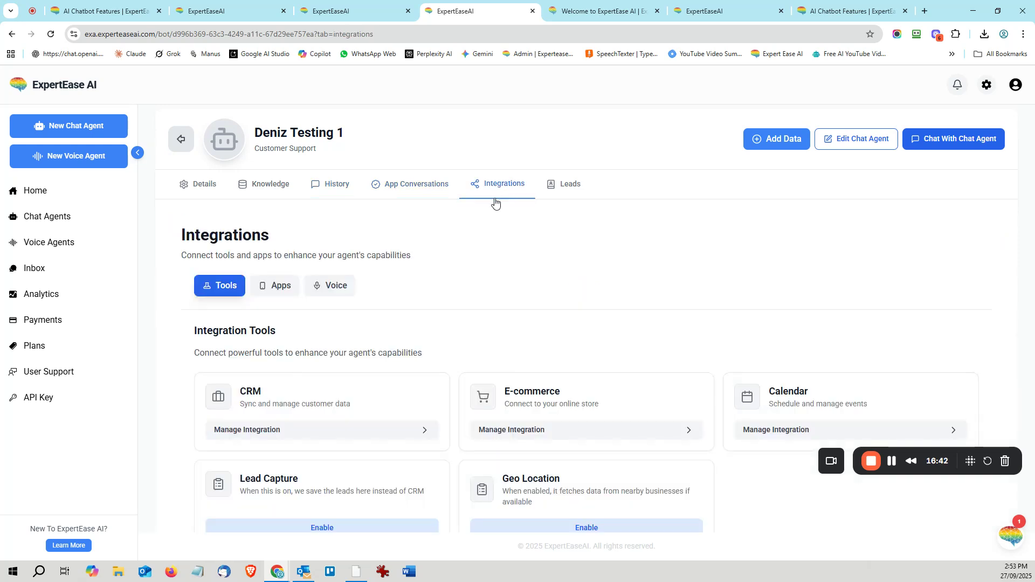
{"action": "scroll", "coordinate": [467, 275], "scroll_direction": "down", "scroll_amount": 1}
{"action": "scroll", "coordinate": [466, 275], "scroll_direction": "down", "scroll_amount": 1}
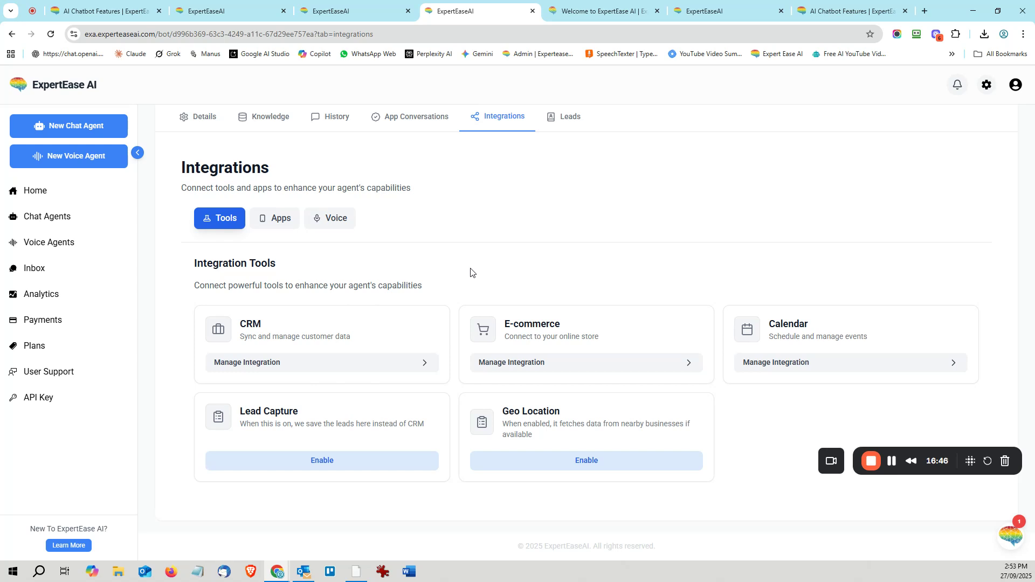
Step: Open the Zoho CRM connection among the agent's CRM integrations and examine its module permissions from Leads to Attachments
{"action": "left_click", "coordinate": [420, 361]}
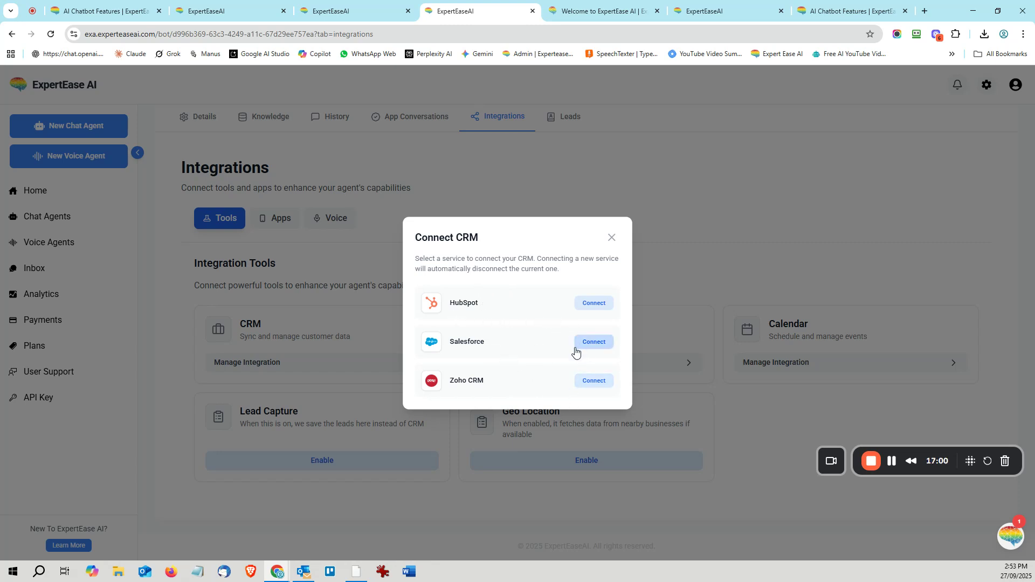
{"action": "left_click", "coordinate": [594, 381]}
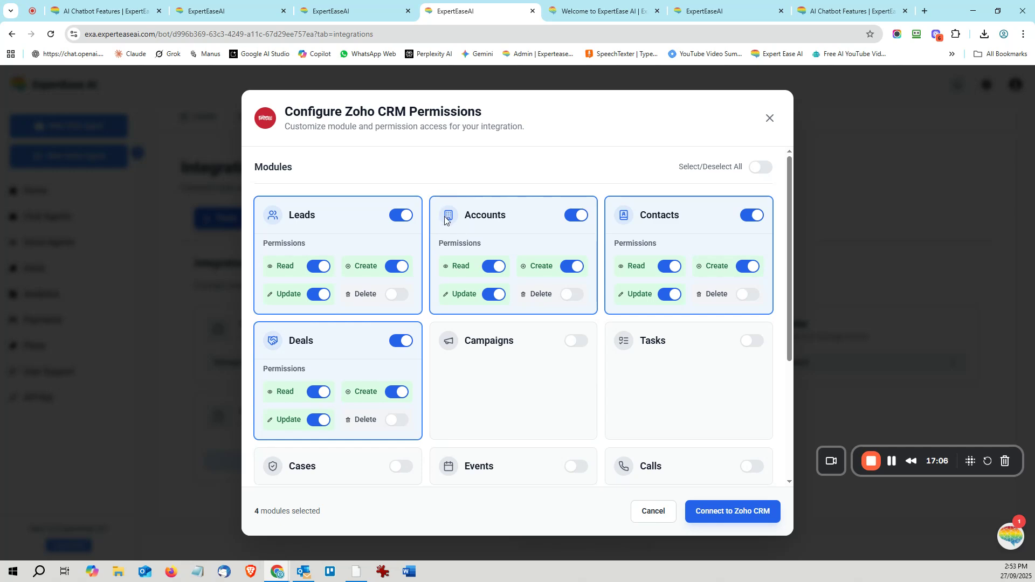
{"action": "scroll", "coordinate": [465, 254], "scroll_direction": "down", "scroll_amount": 3}
{"action": "scroll", "coordinate": [466, 260], "scroll_direction": "up", "scroll_amount": 1}
{"action": "scroll", "coordinate": [466, 262], "scroll_direction": "down", "scroll_amount": 2}
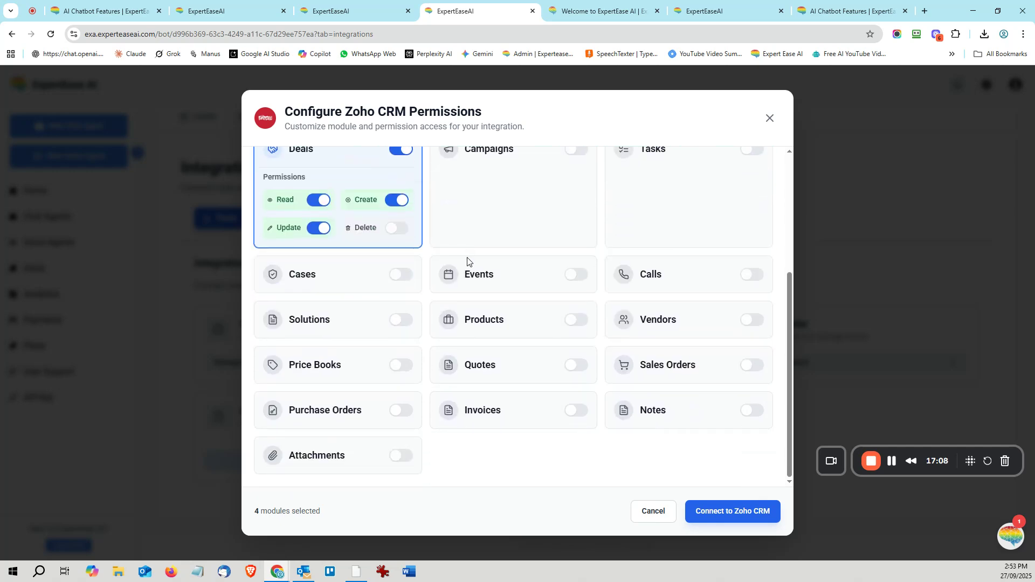
{"action": "scroll", "coordinate": [535, 310], "scroll_direction": "up", "scroll_amount": 4}
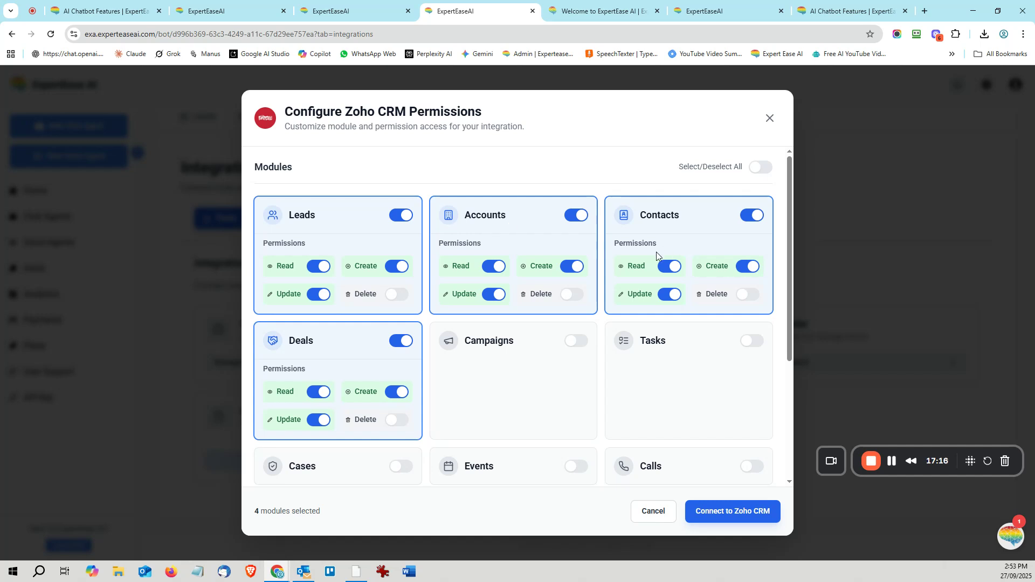
{"action": "scroll", "coordinate": [354, 354], "scroll_direction": "down", "scroll_amount": 1}
{"action": "scroll", "coordinate": [356, 350], "scroll_direction": "down", "scroll_amount": 3}
{"action": "scroll", "coordinate": [370, 325], "scroll_direction": "up", "scroll_amount": 4}
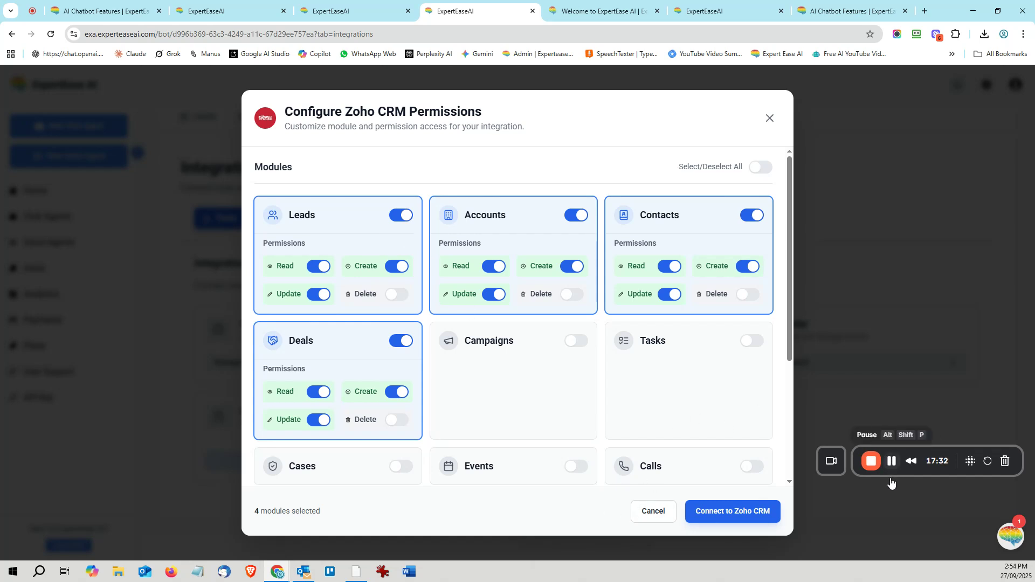
{"action": "left_click", "coordinate": [890, 462]}
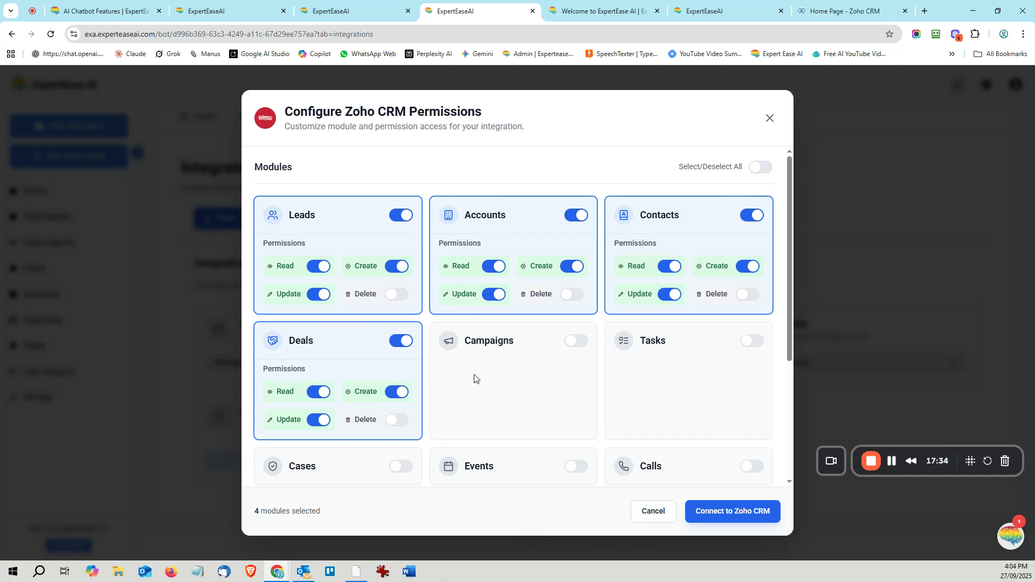
{"action": "scroll", "coordinate": [541, 397], "scroll_direction": "down", "scroll_amount": 4}
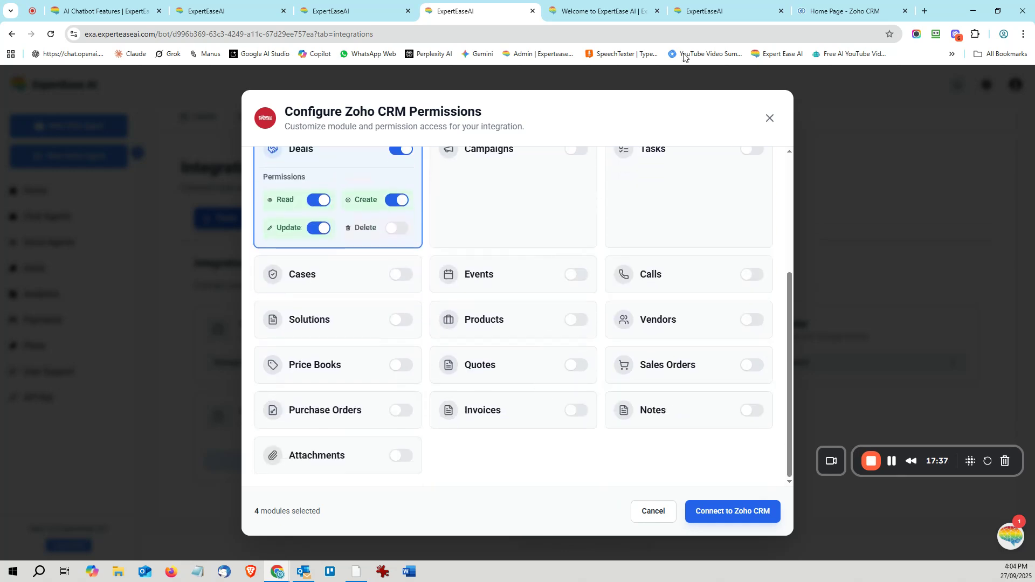
{"action": "scroll", "coordinate": [477, 327], "scroll_direction": "up", "scroll_amount": 4}
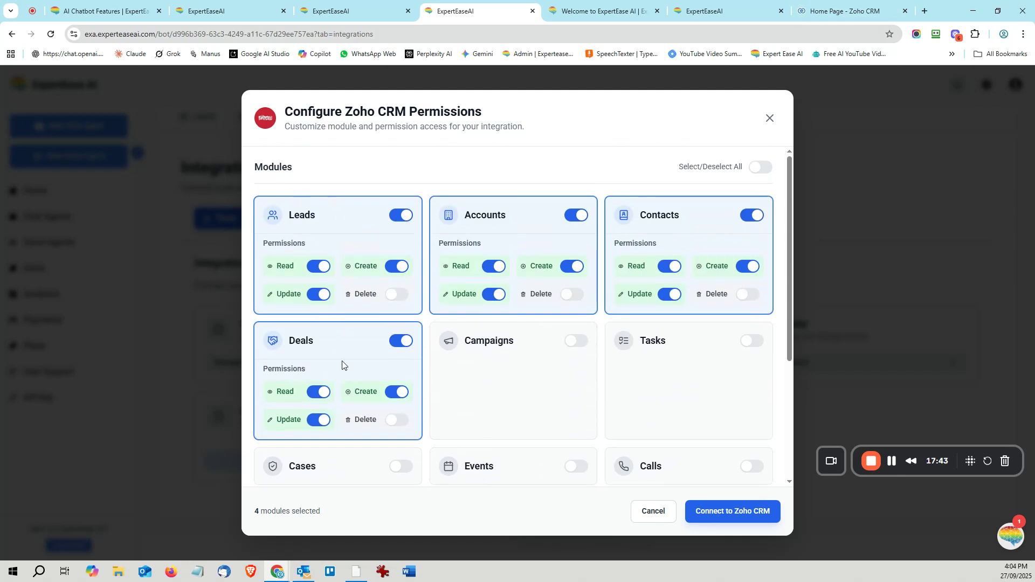
{"action": "scroll", "coordinate": [459, 341], "scroll_direction": "down", "scroll_amount": 4}
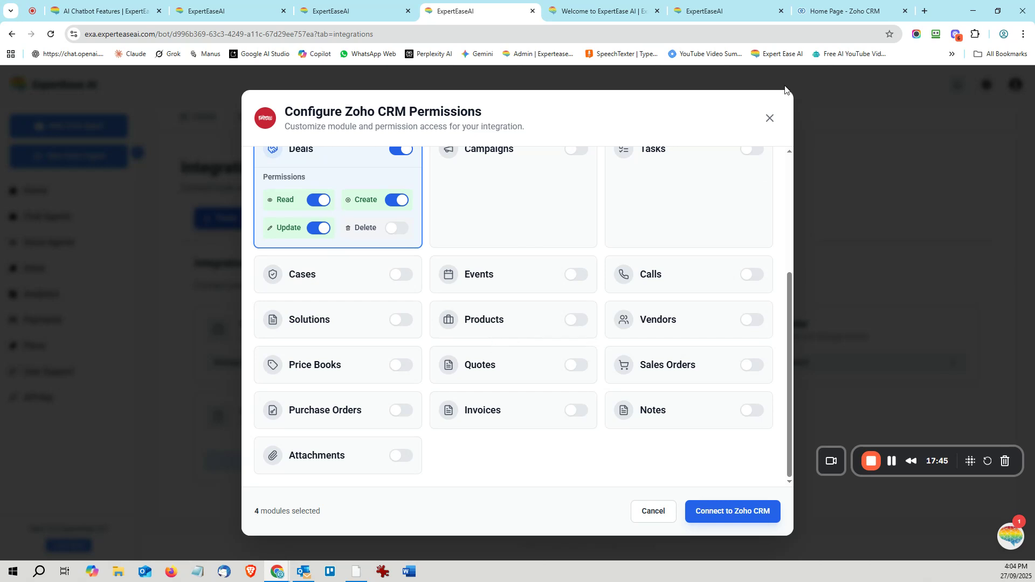
Step: Switch to Zoho CRM and look through the Leads records and the list of modules
{"action": "left_click", "coordinate": [844, 14]}
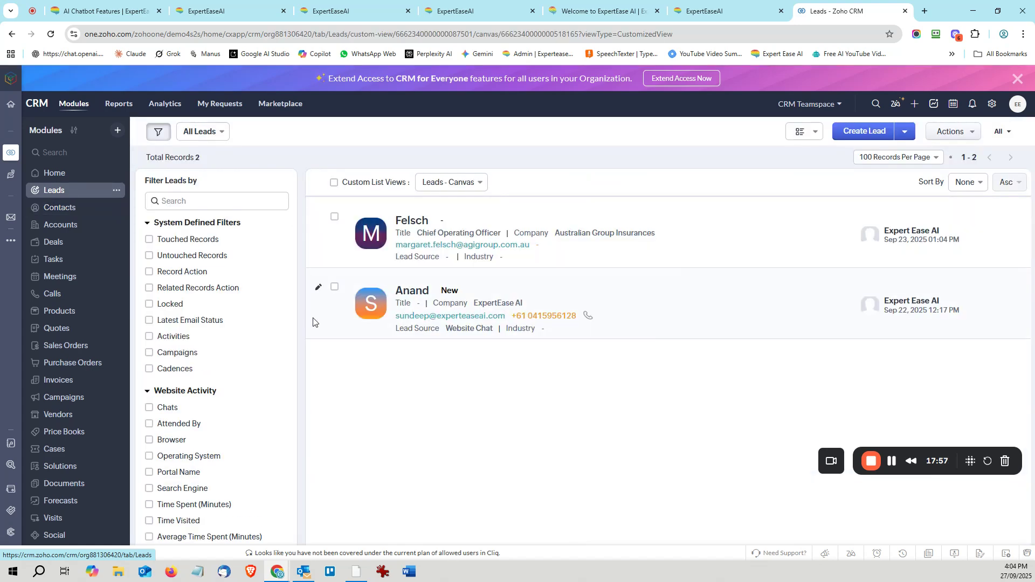
{"action": "scroll", "coordinate": [90, 258], "scroll_direction": "down", "scroll_amount": 1}
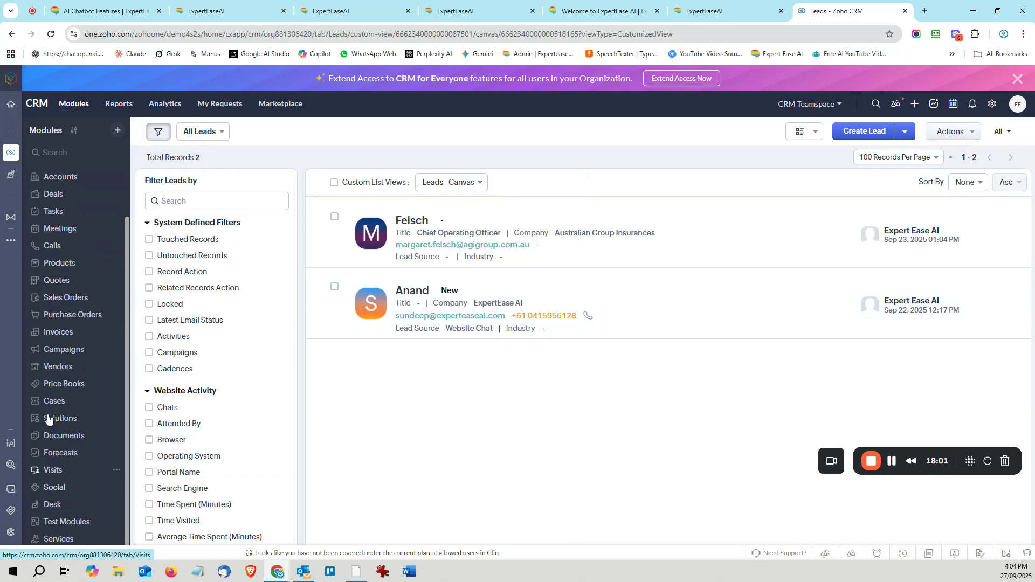
{"action": "scroll", "coordinate": [48, 420], "scroll_direction": "up", "scroll_amount": 1}
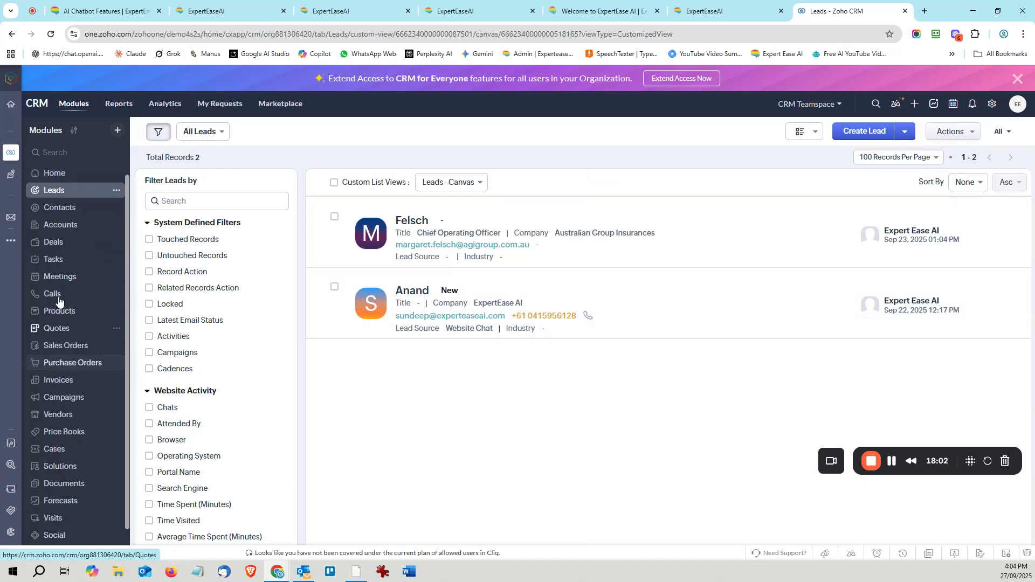
Step: Return to the Zoho CRM permissions in ExpertEase AI and compare the available modules and their read, create, update and delete permissions
{"action": "left_click", "coordinate": [338, 16]}
{"action": "left_click", "coordinate": [224, 13]}
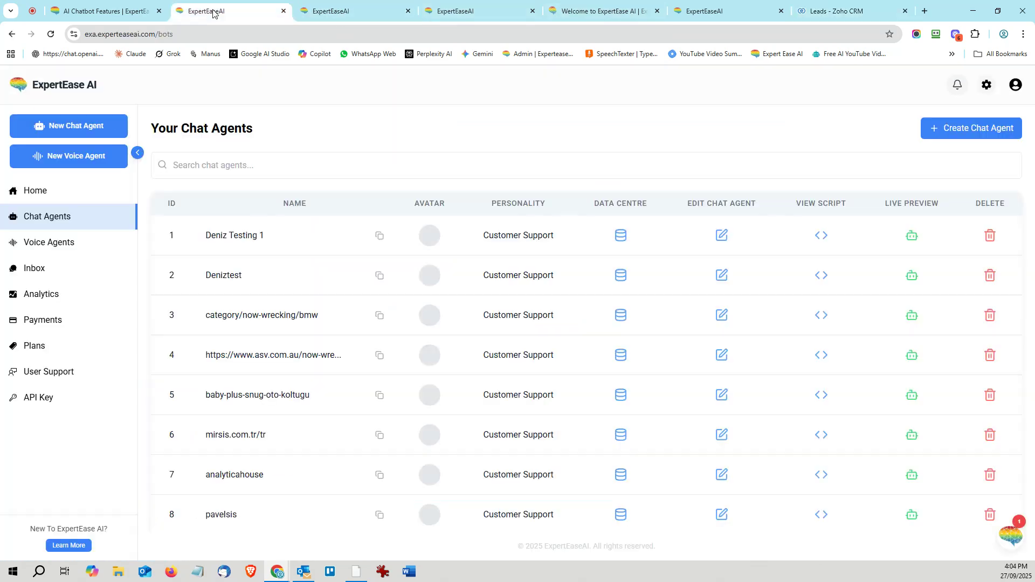
{"action": "left_click", "coordinate": [460, 15]}
{"action": "scroll", "coordinate": [473, 272], "scroll_direction": "up", "scroll_amount": 3}
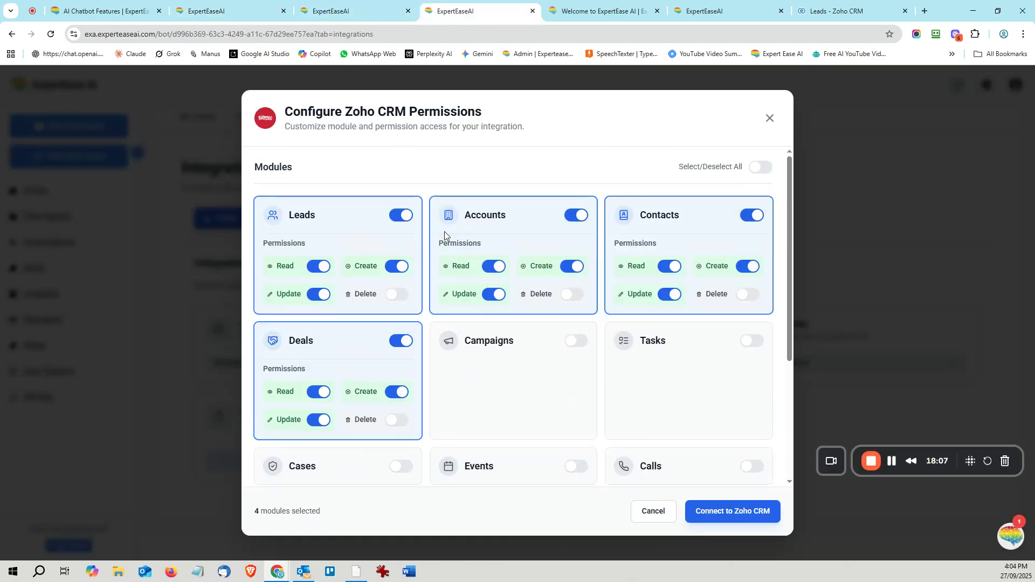
{"action": "scroll", "coordinate": [647, 302], "scroll_direction": "down", "scroll_amount": 3}
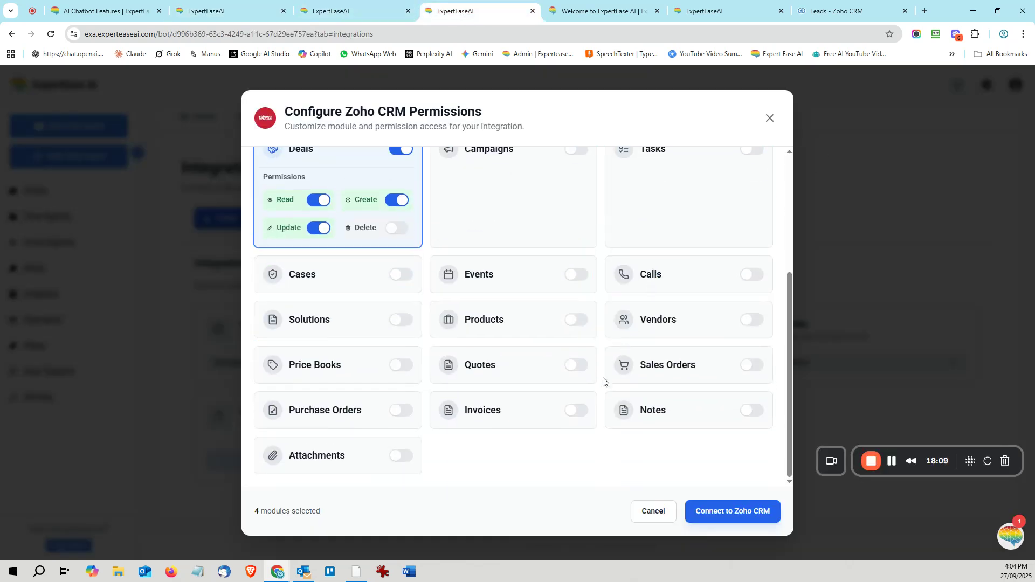
{"action": "scroll", "coordinate": [589, 458], "scroll_direction": "up", "scroll_amount": 3}
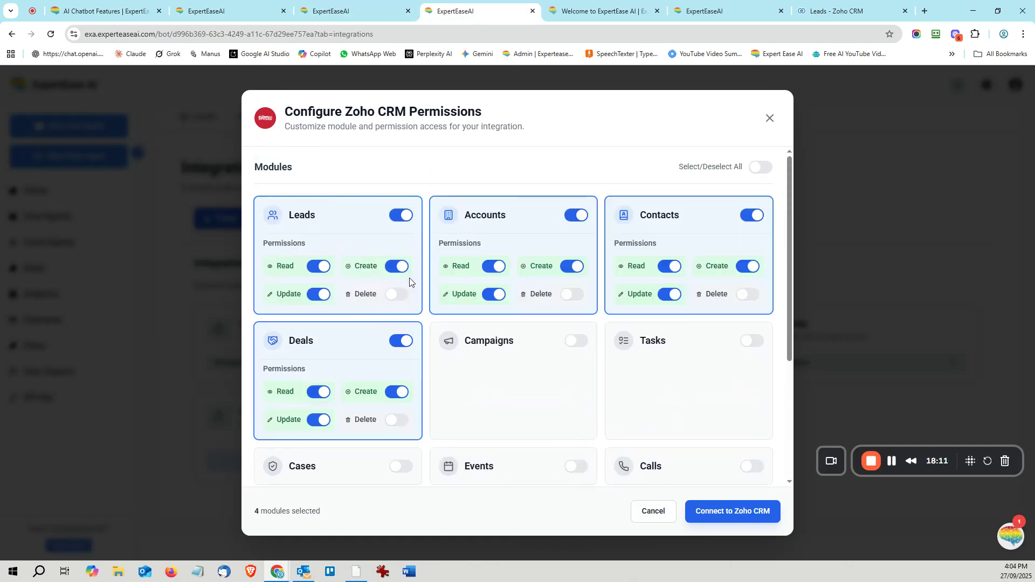
{"action": "scroll", "coordinate": [496, 293], "scroll_direction": "down", "scroll_amount": 3}
{"action": "scroll", "coordinate": [453, 310], "scroll_direction": "up", "scroll_amount": 3}
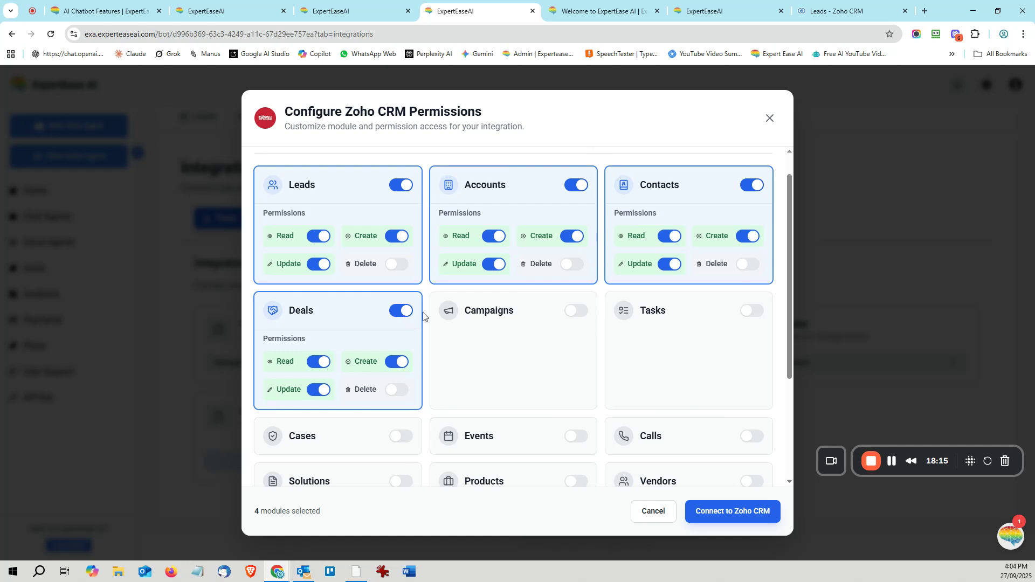
Step: Switch the Campaigns module on and off again, and leave the CRM setup without connecting Zoho CRM
{"action": "left_click", "coordinate": [579, 316]}
{"action": "left_click", "coordinate": [579, 316]}
{"action": "left_click", "coordinate": [654, 512]}
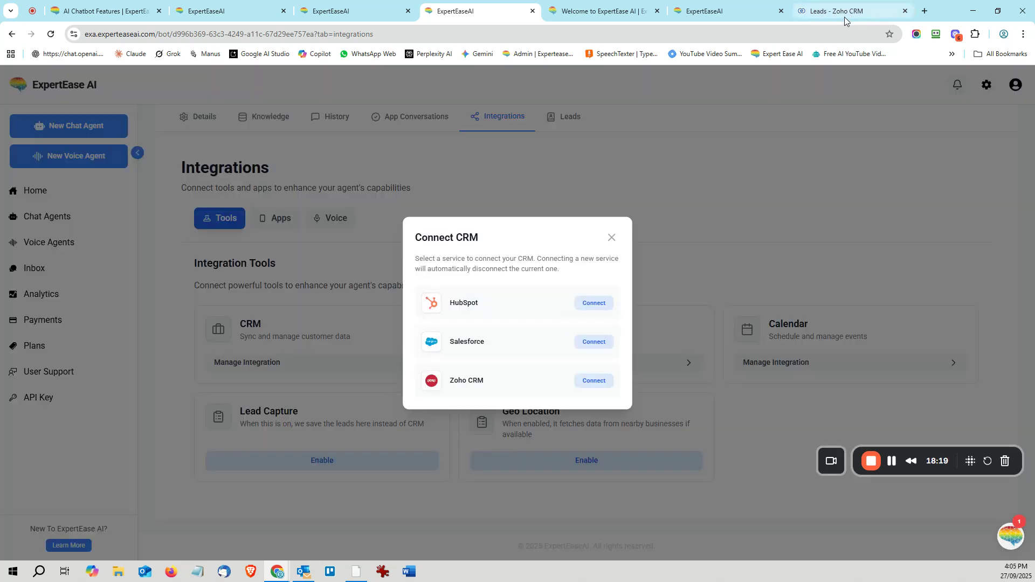
{"action": "left_click", "coordinate": [610, 237]}
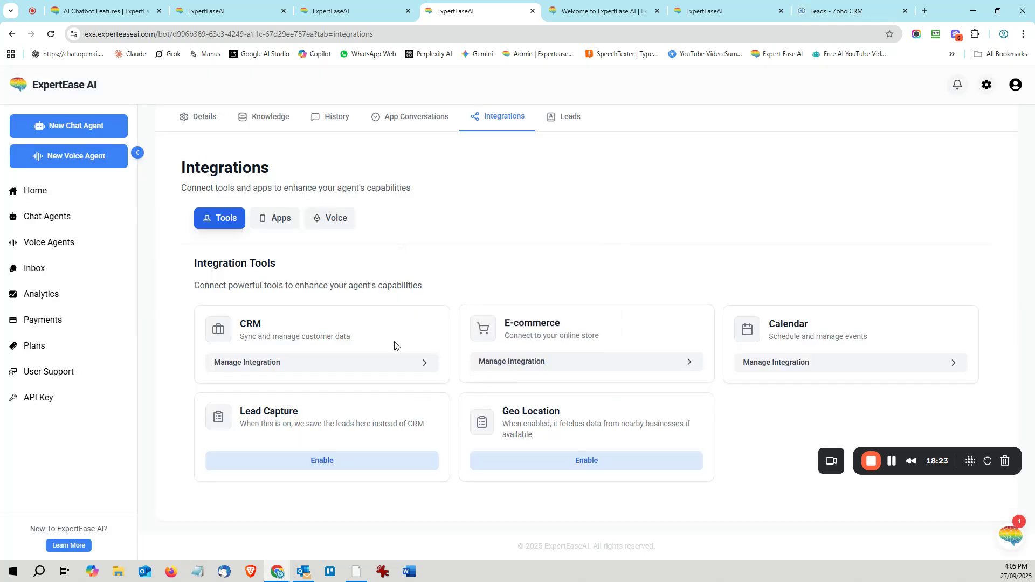
Step: View the services offered for the E-commerce and Calendar integrations, closing each without connecting anything
{"action": "left_click", "coordinate": [601, 365]}
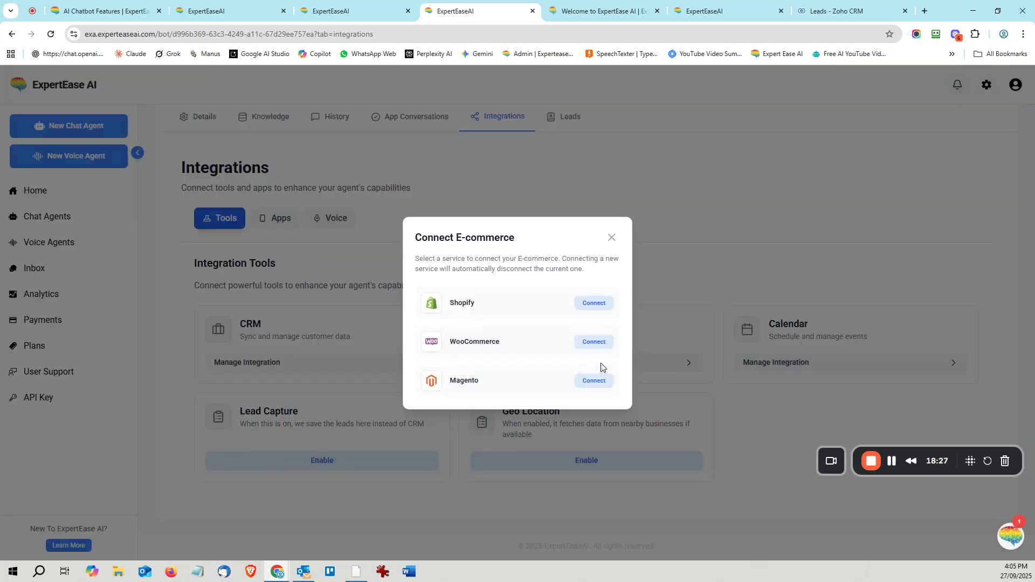
{"action": "left_click", "coordinate": [611, 238]}
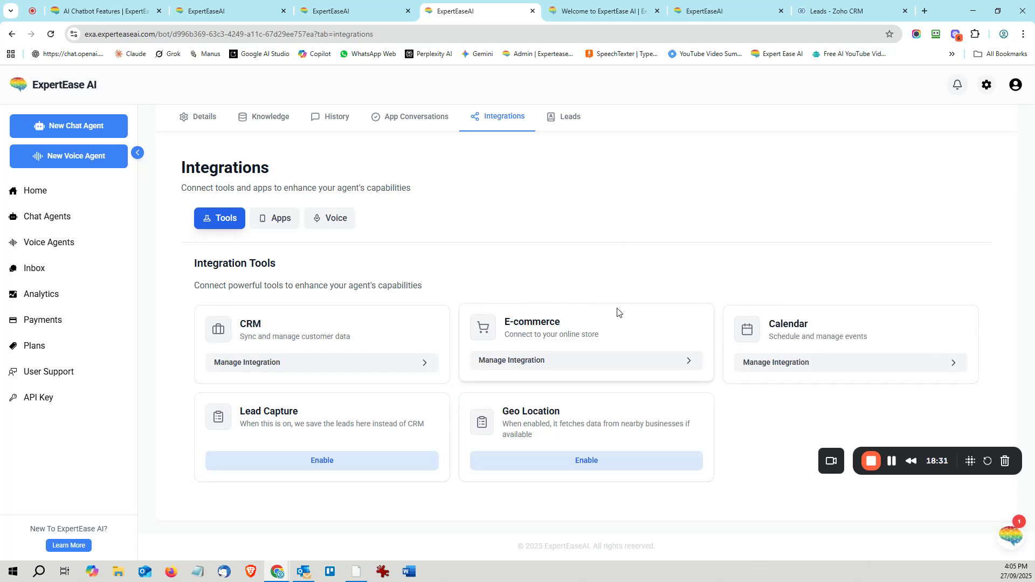
{"action": "left_click", "coordinate": [817, 362]}
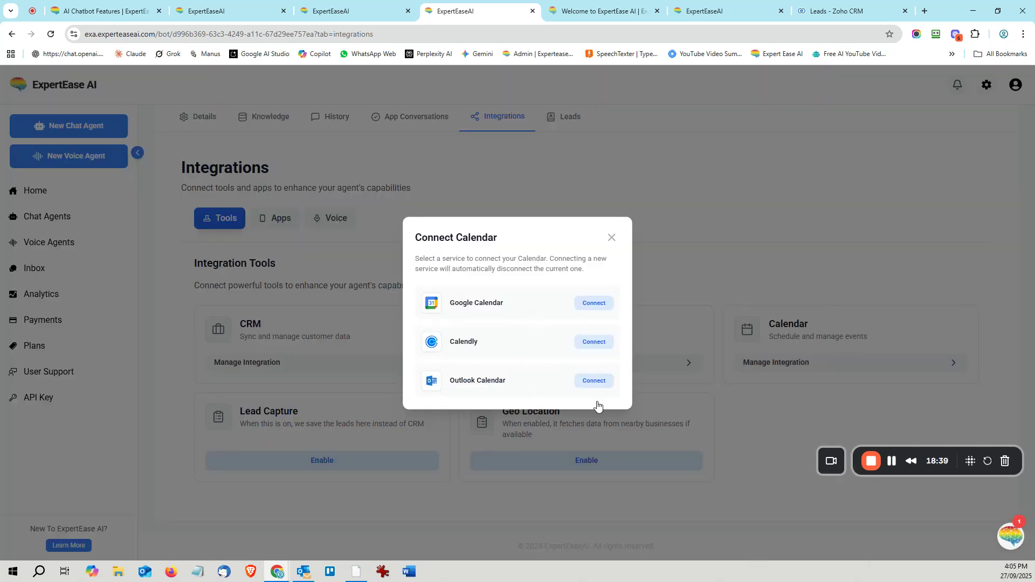
{"action": "left_click", "coordinate": [611, 238]}
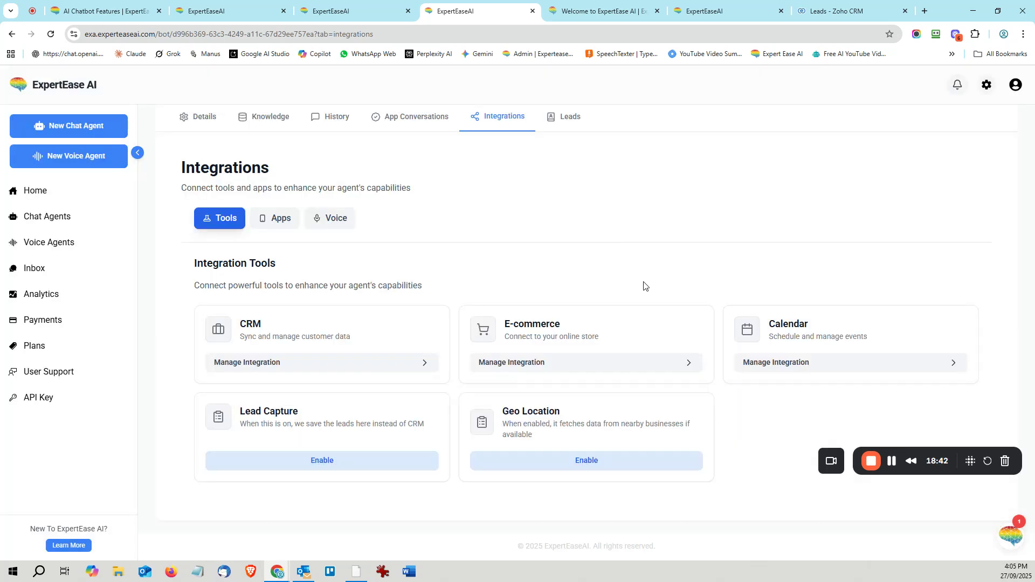
Step: Switch Lead Capture on and off again, and view the agent's leads
{"action": "left_click", "coordinate": [331, 461]}
{"action": "left_click", "coordinate": [332, 459]}
{"action": "left_click", "coordinate": [567, 118]}
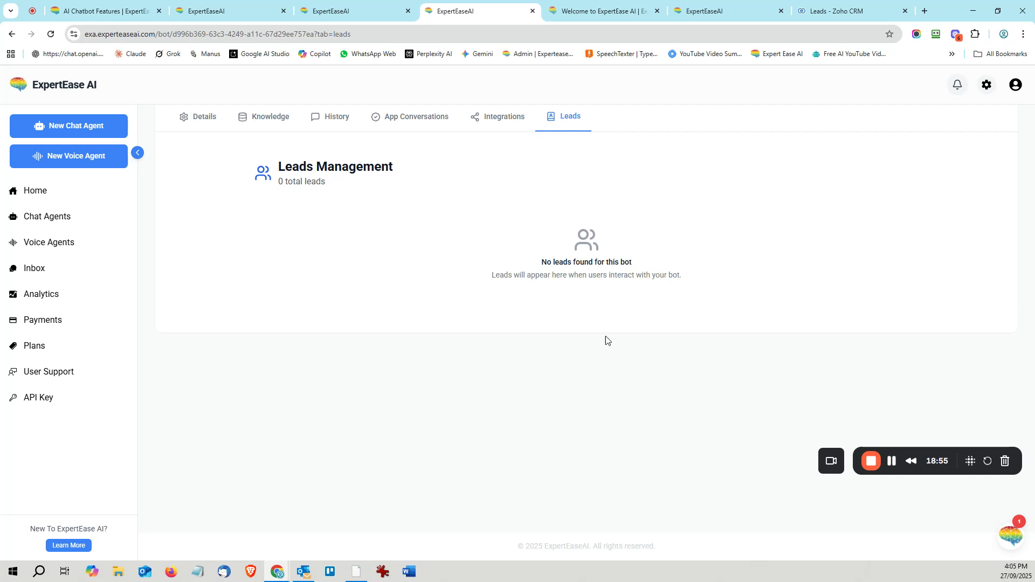
Step: View the messaging apps offered in the agent's integrations, and check its knowledge sources
{"action": "left_click", "coordinate": [490, 118]}
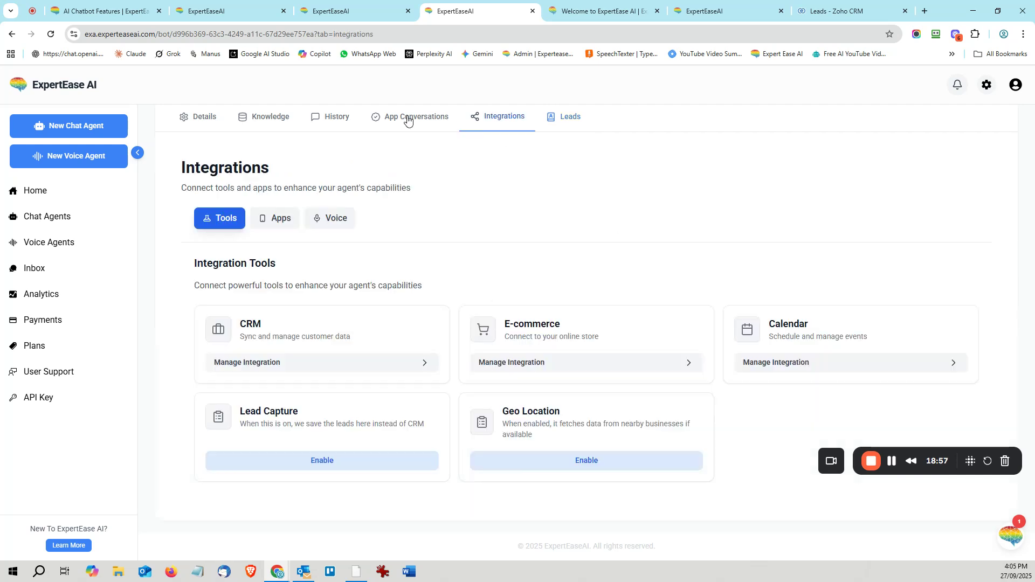
{"action": "left_click", "coordinate": [279, 226]}
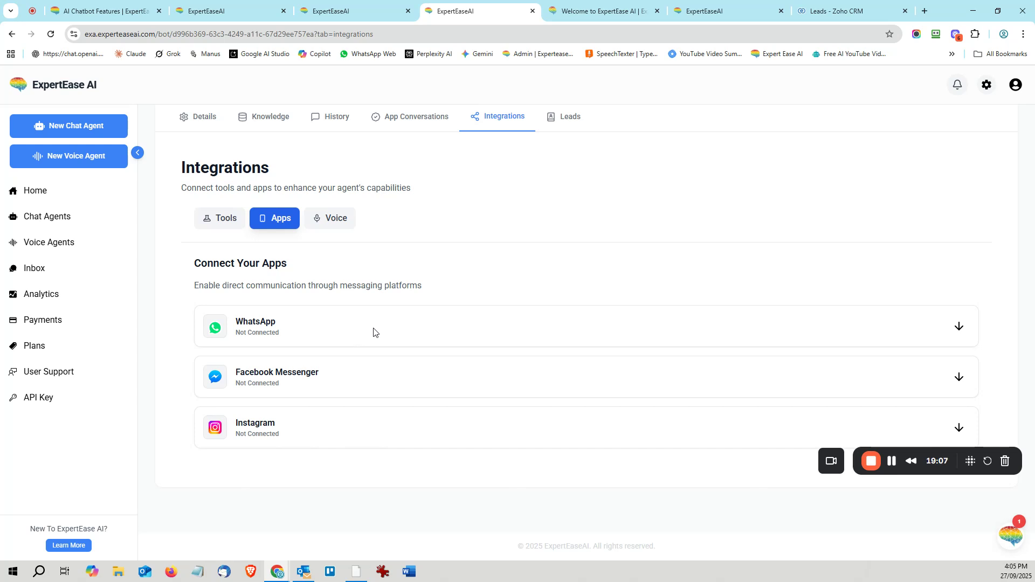
{"action": "left_click", "coordinate": [251, 120]}
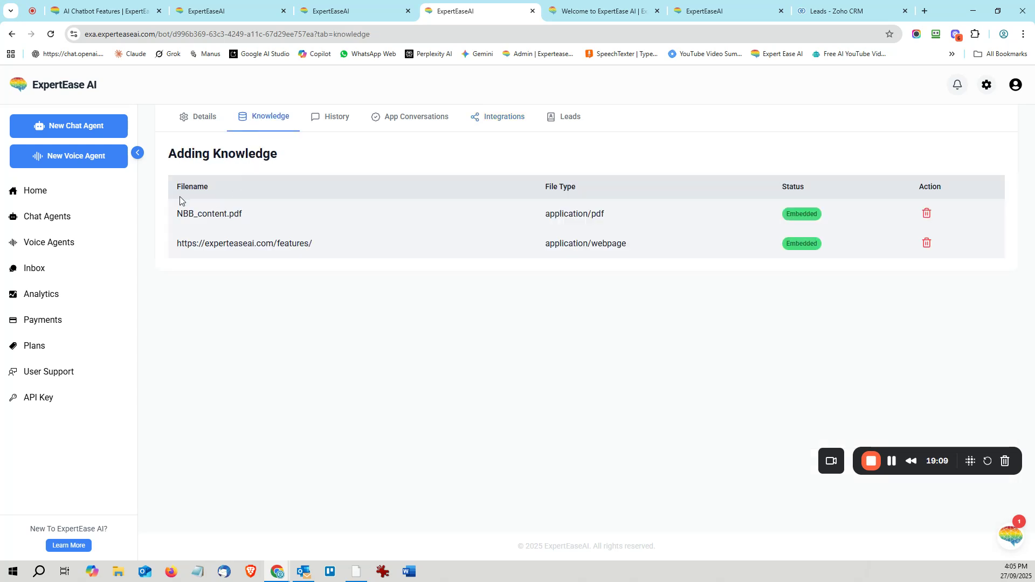
Step: View the first chat agent's uploaded training files in its data centre and return to the chat agents list
{"action": "left_click", "coordinate": [51, 222]}
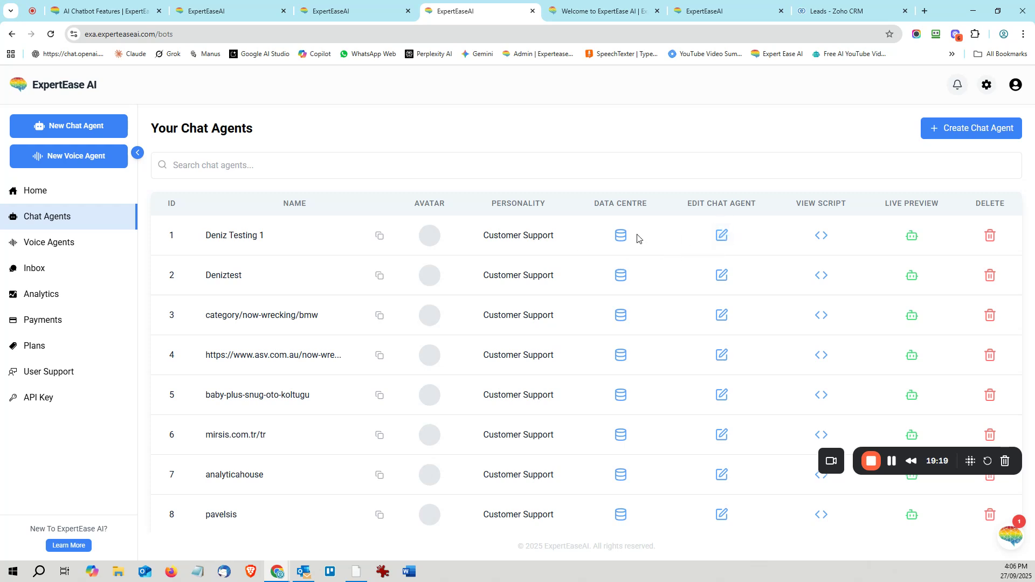
{"action": "left_click", "coordinate": [620, 235]}
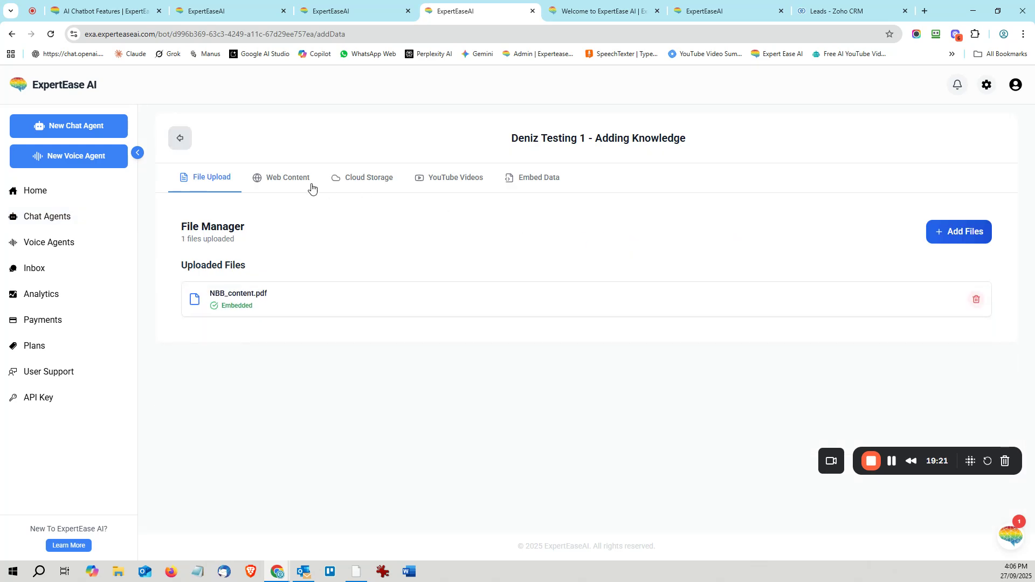
{"action": "left_click", "coordinate": [180, 138]}
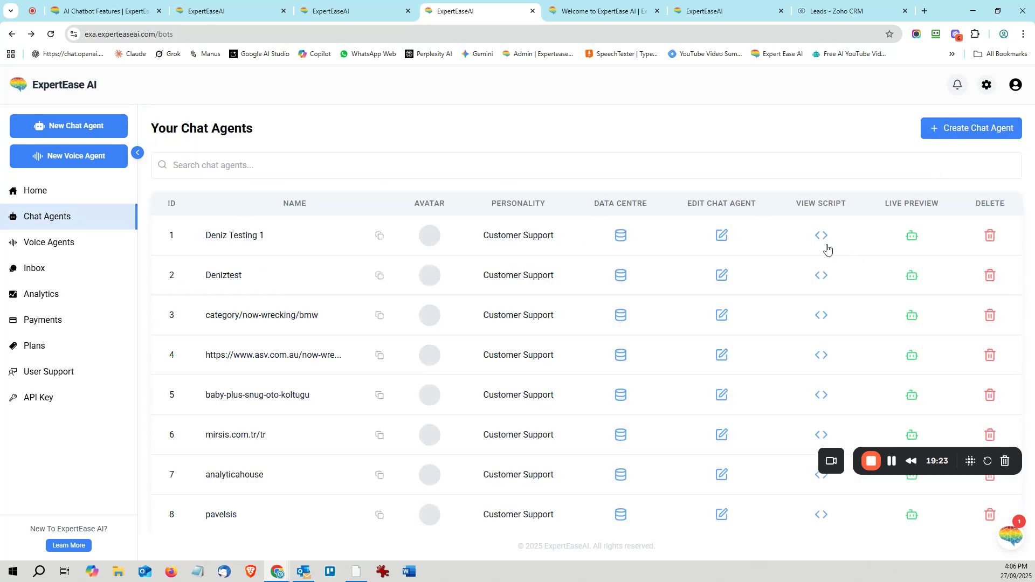
Step: Reopen the first chat agent and examine the WhatsApp, Facebook Messenger and Instagram options in its app integrations
{"action": "left_click", "coordinate": [732, 241]}
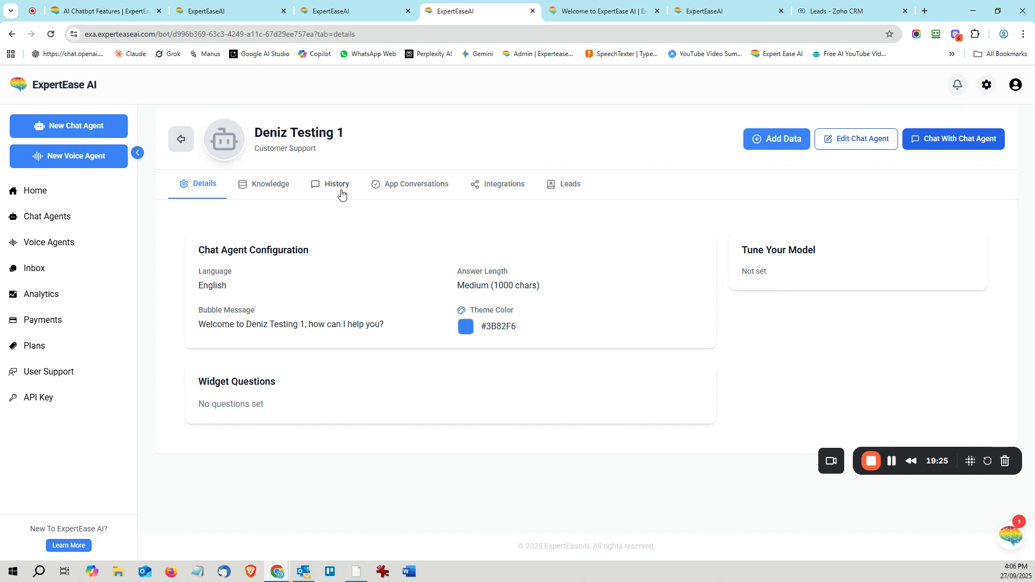
{"action": "left_click", "coordinate": [503, 185]}
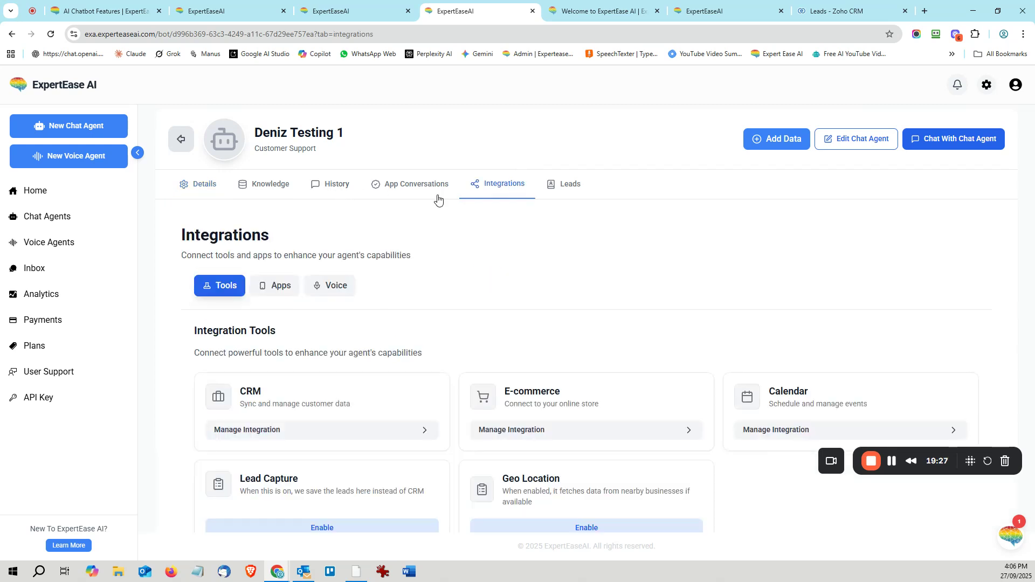
{"action": "left_click", "coordinate": [275, 286]}
{"action": "scroll", "coordinate": [350, 420], "scroll_direction": "down", "scroll_amount": 3}
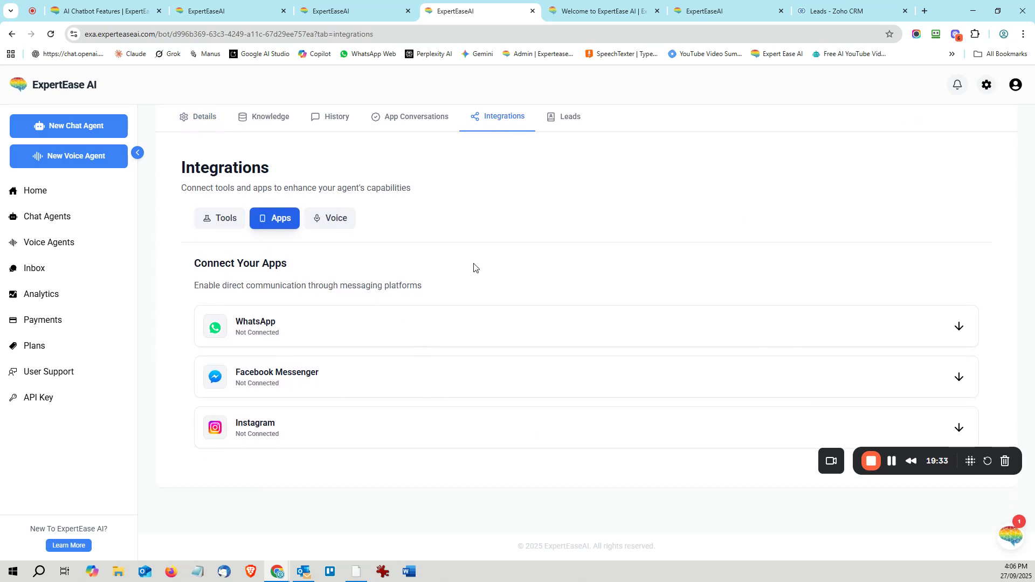
{"action": "scroll", "coordinate": [472, 307], "scroll_direction": "up", "scroll_amount": 1}
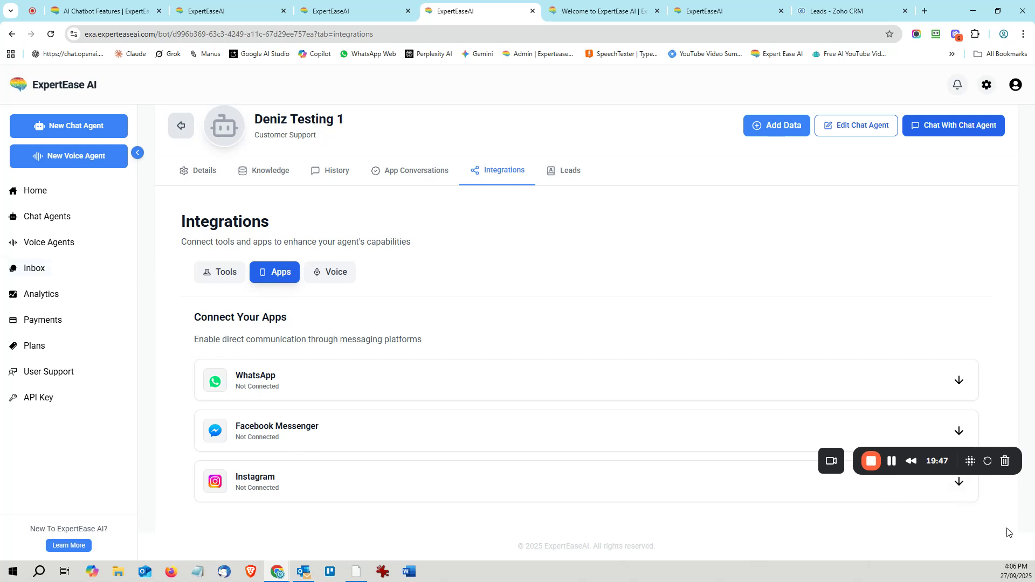
Step: Open the ExA Support Assistant chat, enlarge it and restore its size, and close it again
{"action": "left_click", "coordinate": [1009, 534]}
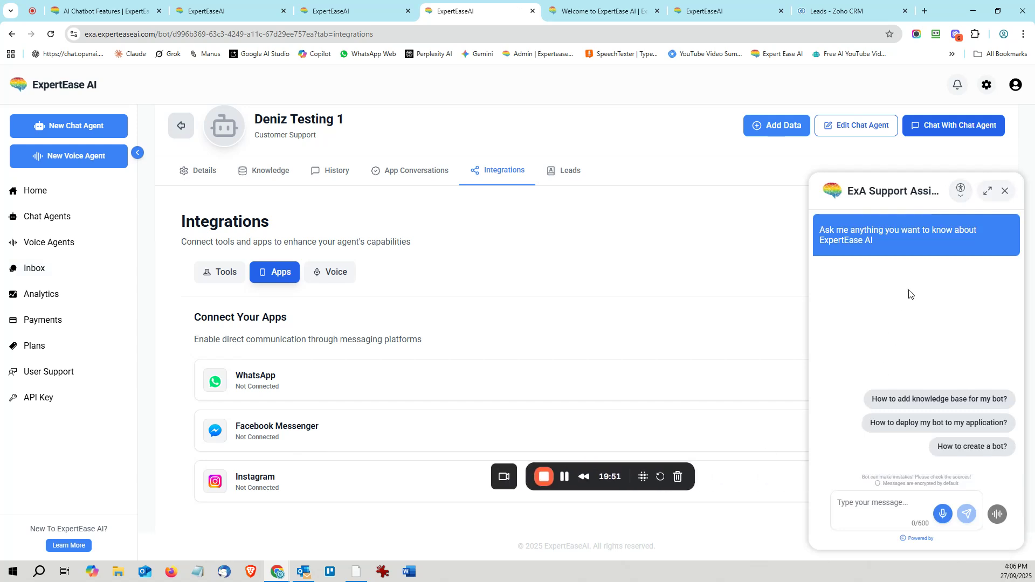
{"action": "left_click", "coordinate": [988, 191]}
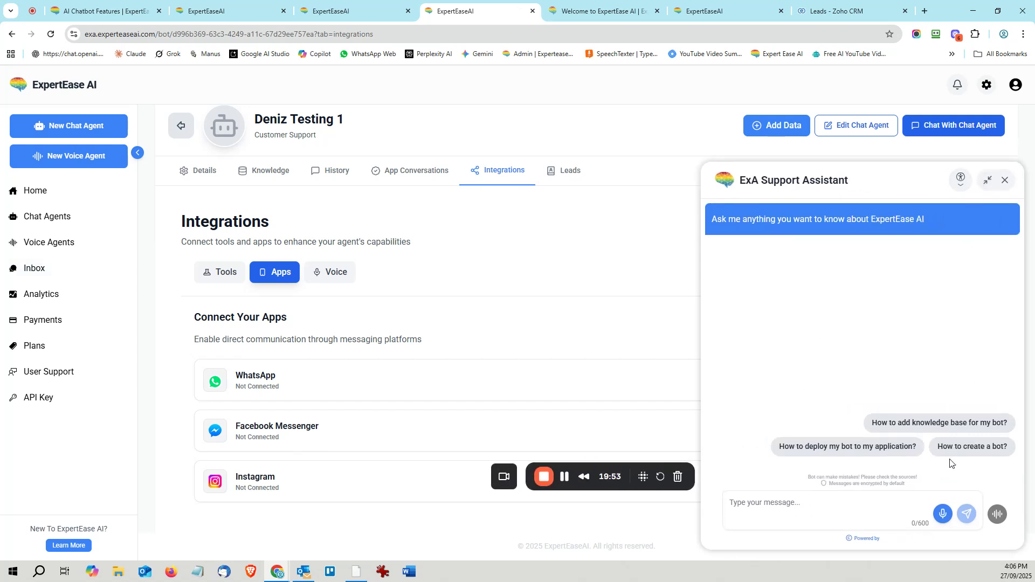
{"action": "left_click", "coordinate": [987, 180]}
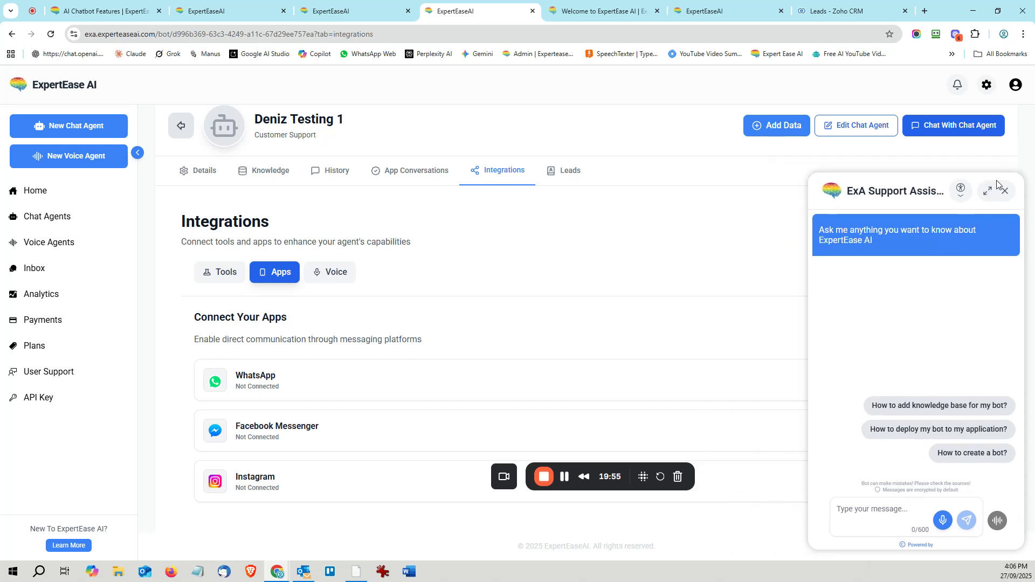
{"action": "left_click", "coordinate": [1006, 192]}
{"action": "left_click_drag", "start_coordinate": [578, 471], "coordinate": [727, 523]}
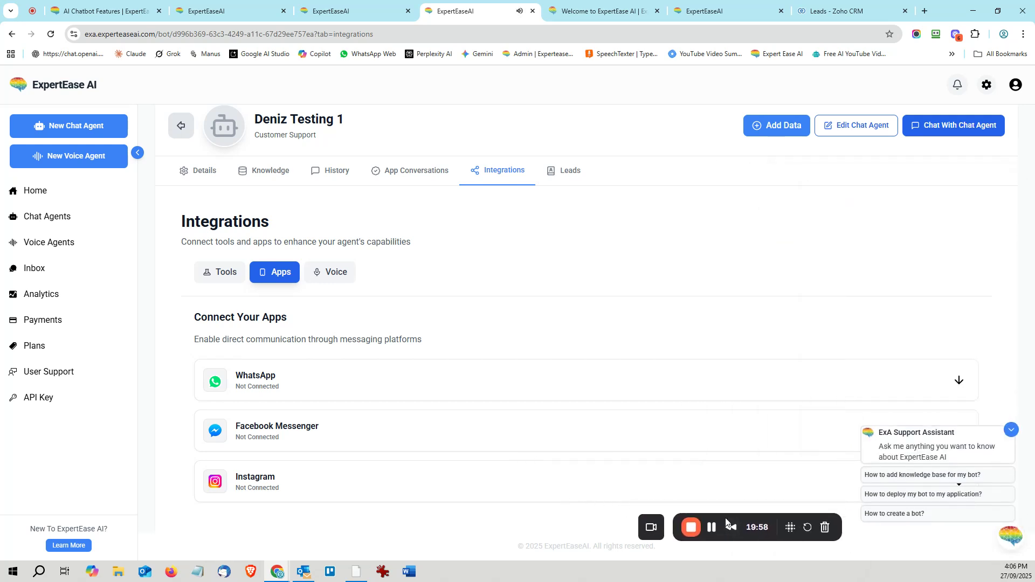
Step: View the agent's voice integration options, and review its app conversations, chat history, knowledge and configuration details
{"action": "left_click", "coordinate": [331, 275]}
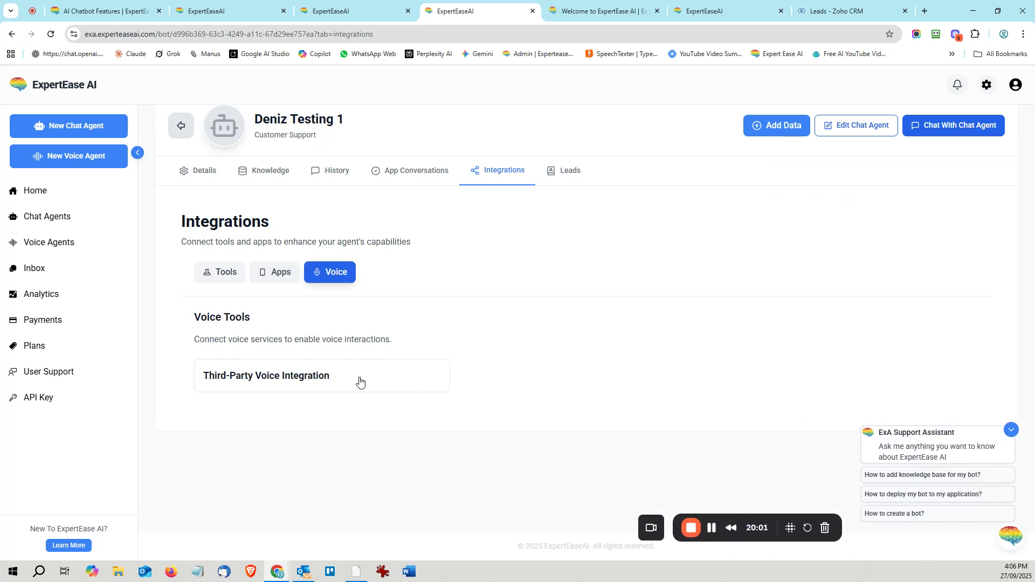
{"action": "left_click", "coordinate": [418, 171]}
{"action": "left_click", "coordinate": [333, 175]}
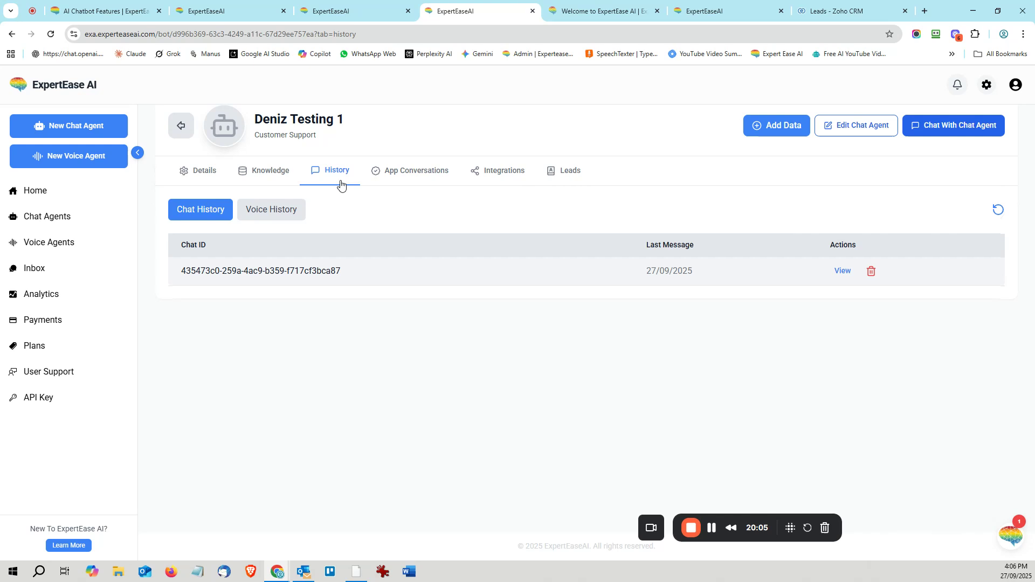
{"action": "left_click", "coordinate": [268, 171]}
{"action": "left_click", "coordinate": [205, 172]}
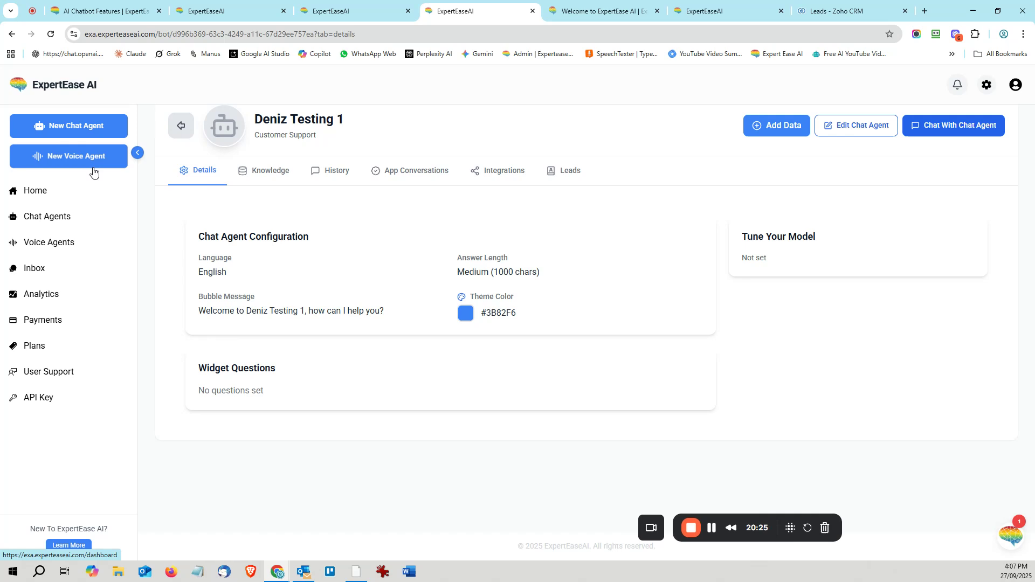
Step: View the home dashboard, and read the chat details of the two most recent conversations in the inbox
{"action": "left_click", "coordinate": [35, 193]}
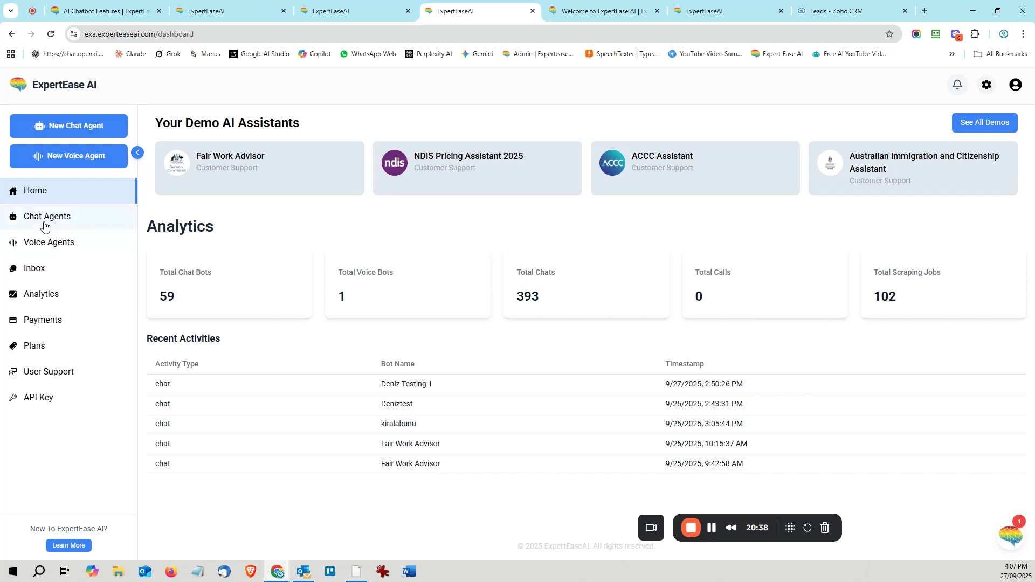
{"action": "left_click", "coordinate": [31, 268]}
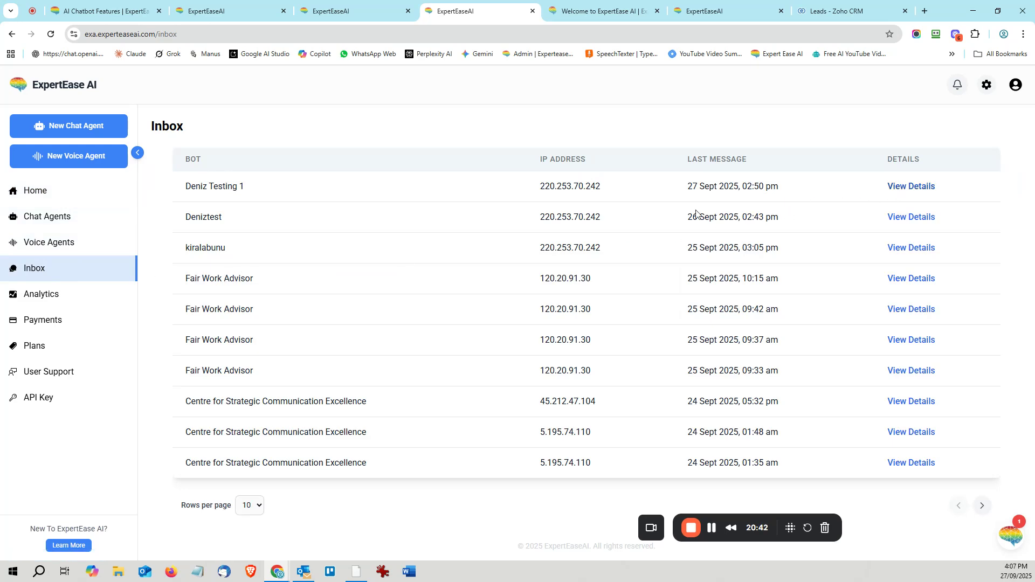
{"action": "left_click", "coordinate": [911, 186]}
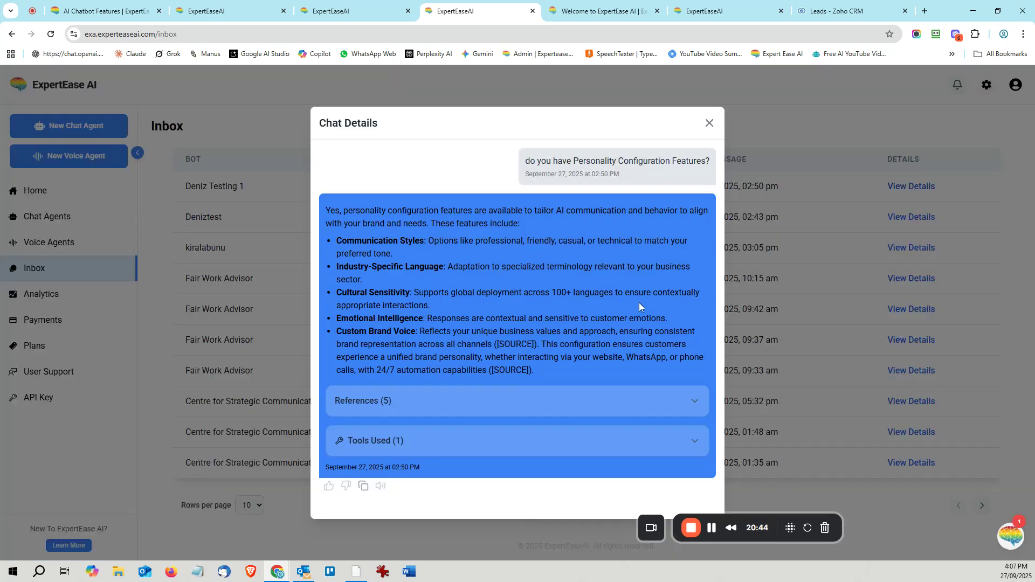
{"action": "left_click", "coordinate": [707, 122]}
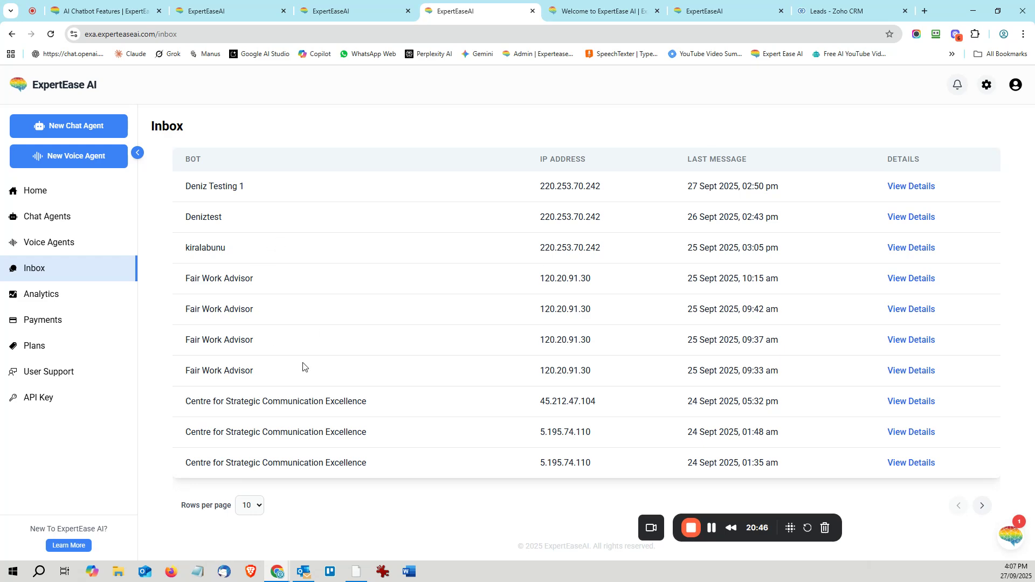
{"action": "left_click", "coordinate": [897, 218]}
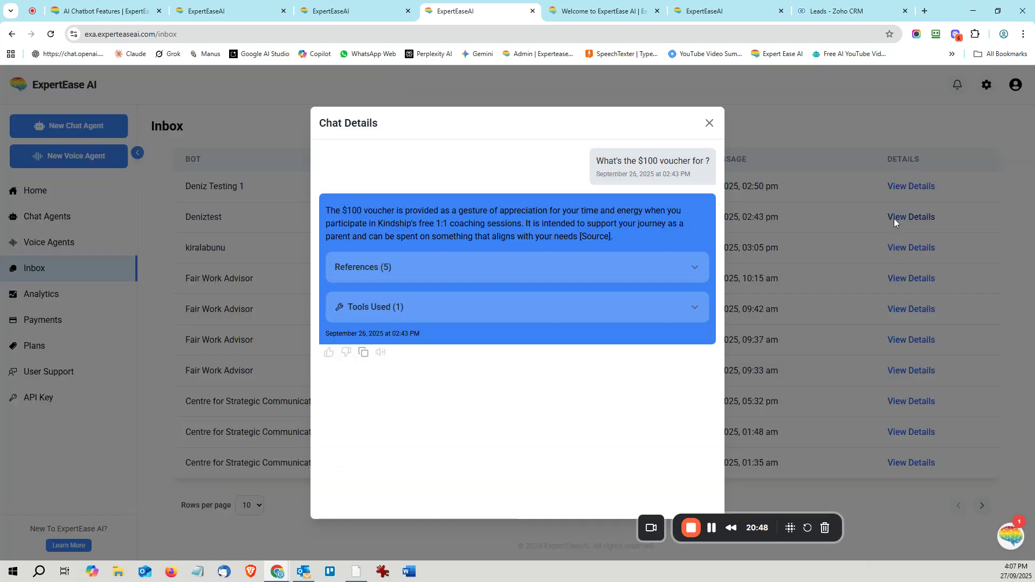
{"action": "left_click", "coordinate": [708, 125]}
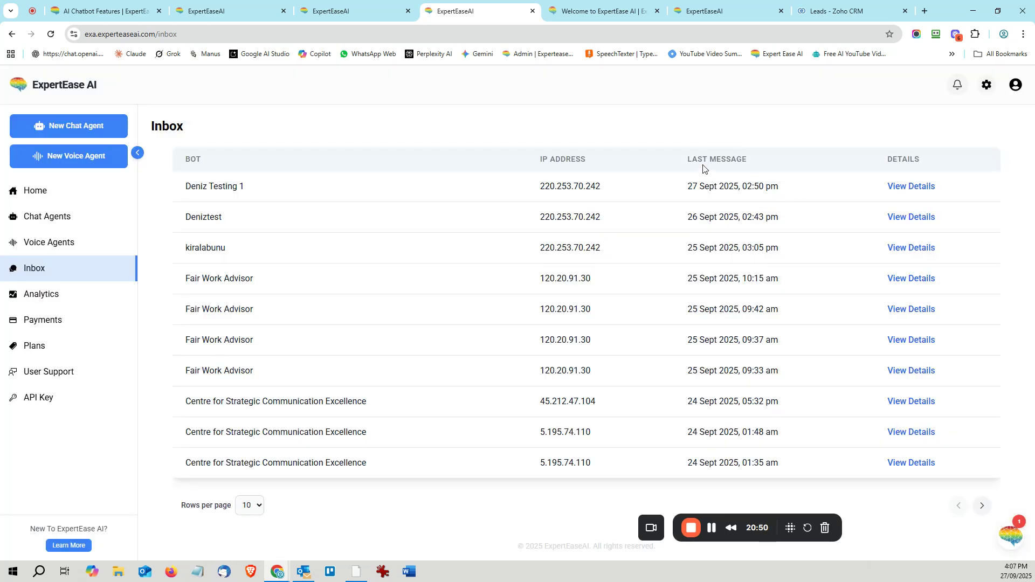
{"action": "left_click", "coordinate": [895, 218]}
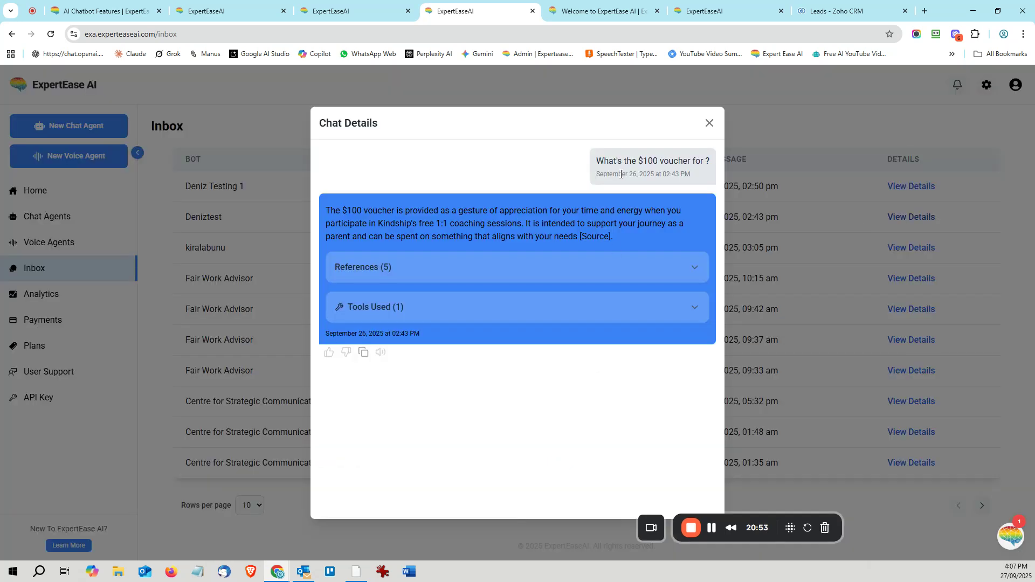
{"action": "left_click", "coordinate": [708, 123]}
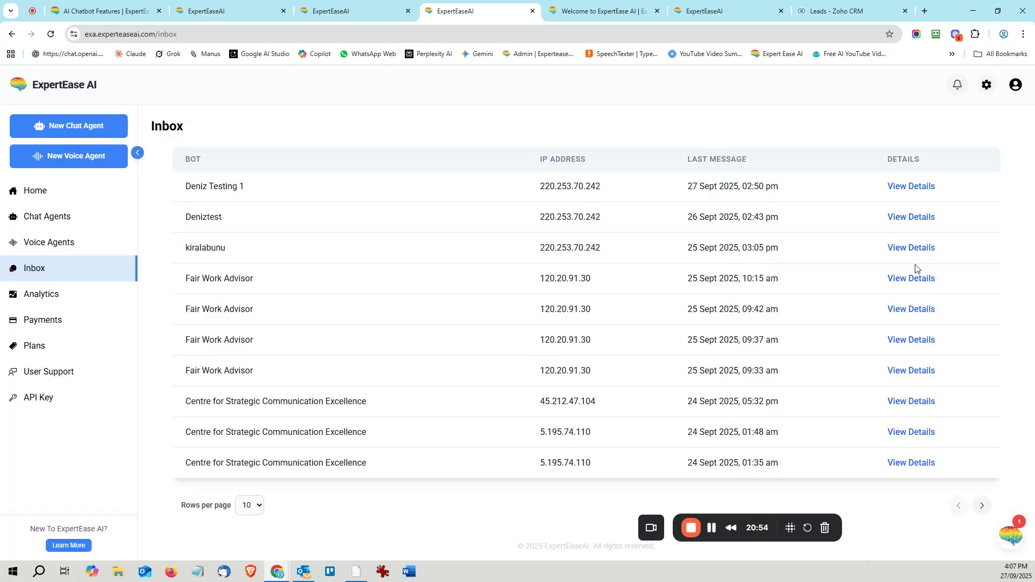
Step: View the account analytics and examine the yearly chat agent subscription plans
{"action": "left_click", "coordinate": [42, 296]}
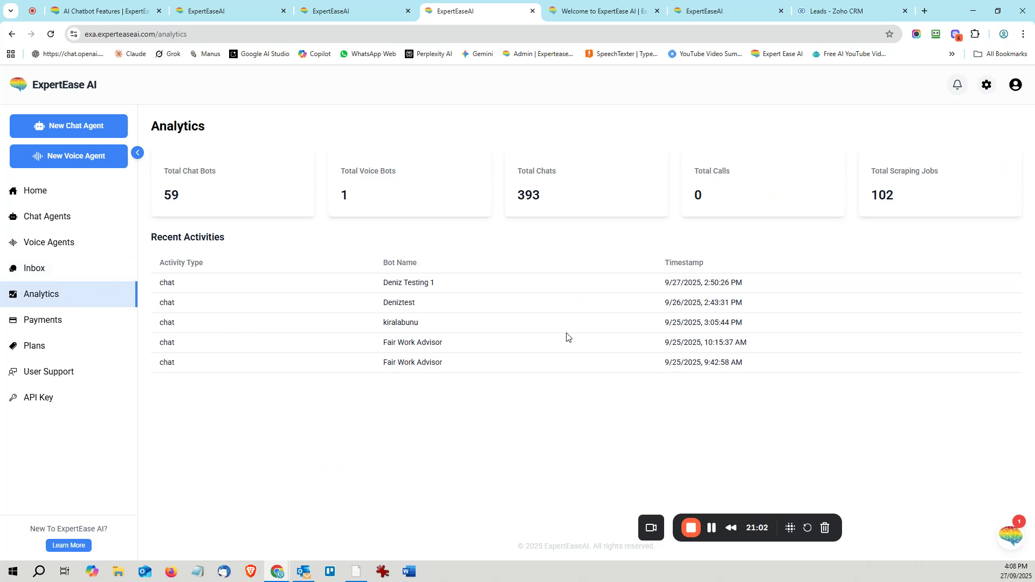
{"action": "left_click", "coordinate": [28, 353]}
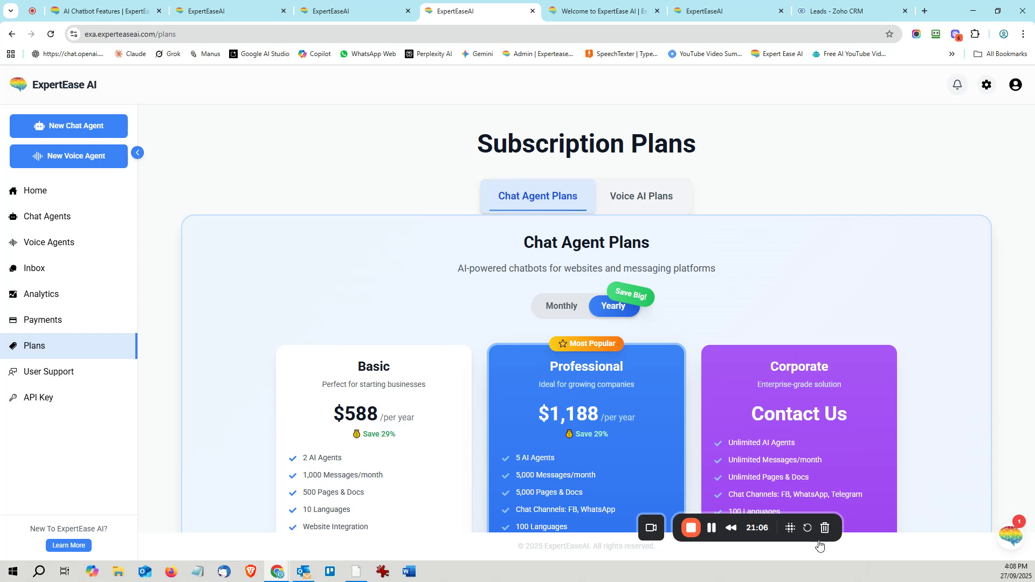
{"action": "left_click_drag", "start_coordinate": [711, 527], "coordinate": [89, 464]}
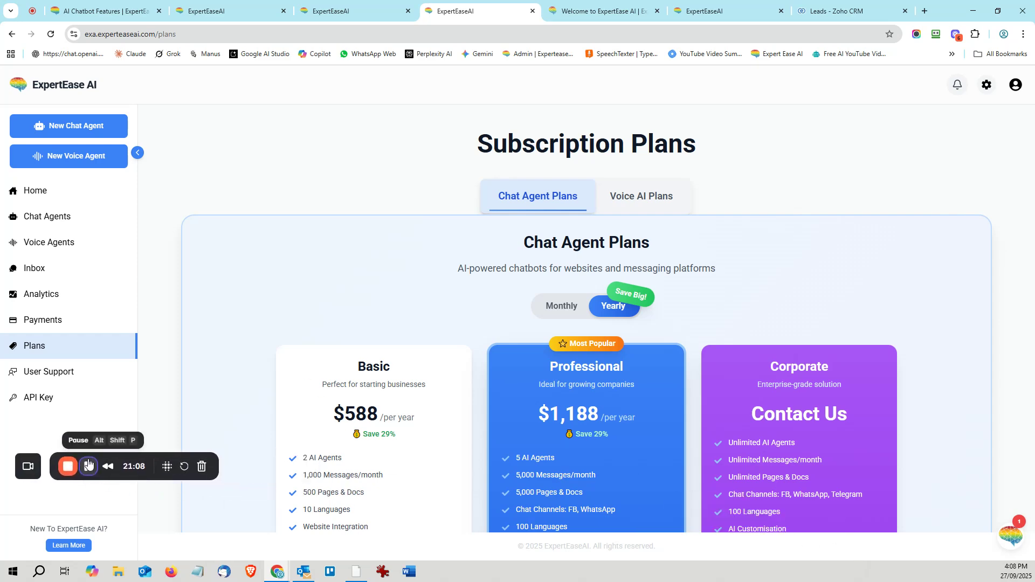
{"action": "scroll", "coordinate": [545, 226], "scroll_direction": "down", "scroll_amount": 3}
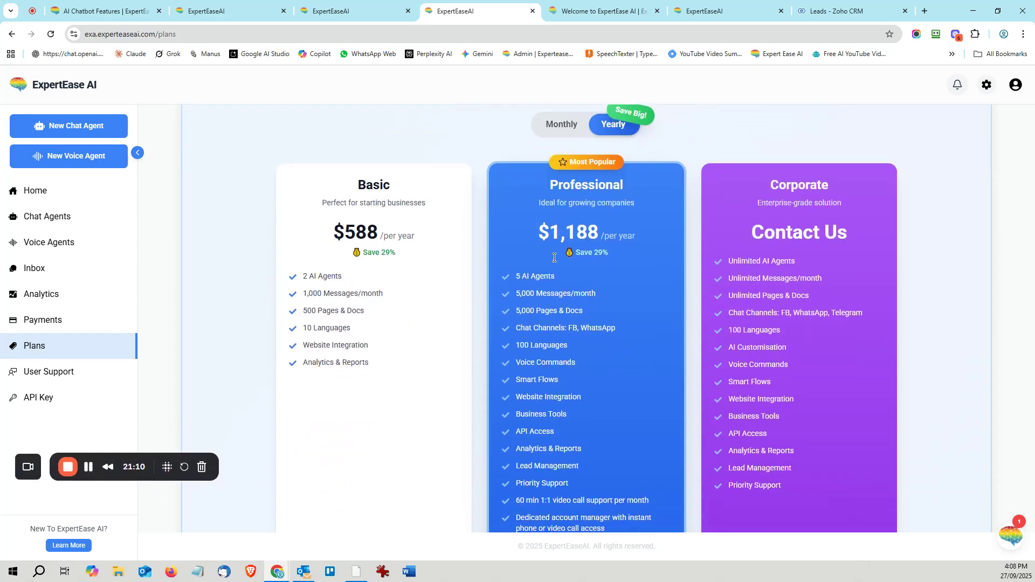
{"action": "scroll", "coordinate": [554, 257], "scroll_direction": "up", "scroll_amount": 3}
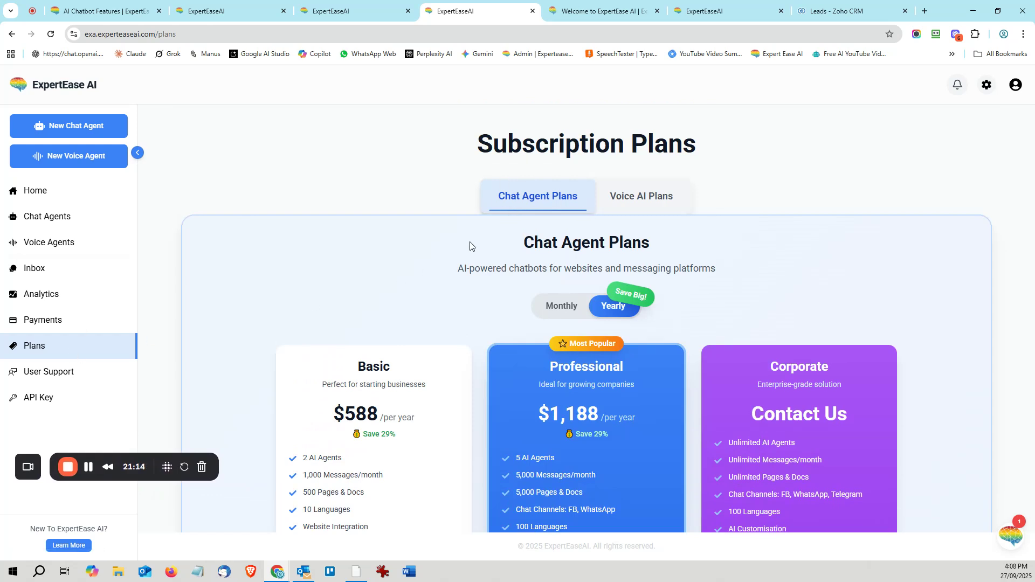
{"action": "scroll", "coordinate": [477, 231], "scroll_direction": "down", "scroll_amount": 2}
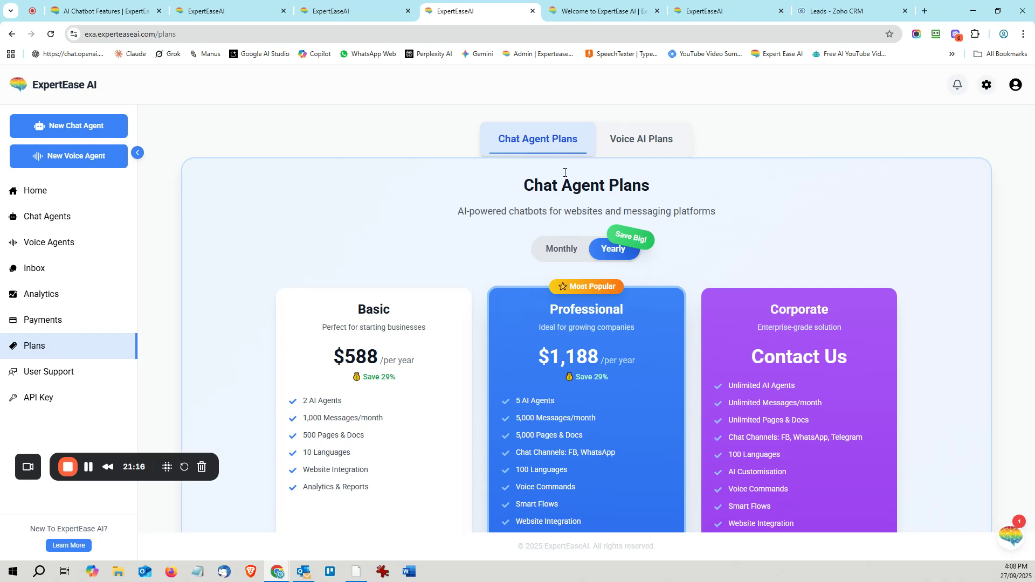
{"action": "scroll", "coordinate": [566, 178], "scroll_direction": "down", "scroll_amount": 2}
{"action": "scroll", "coordinate": [570, 179], "scroll_direction": "up", "scroll_amount": 2}
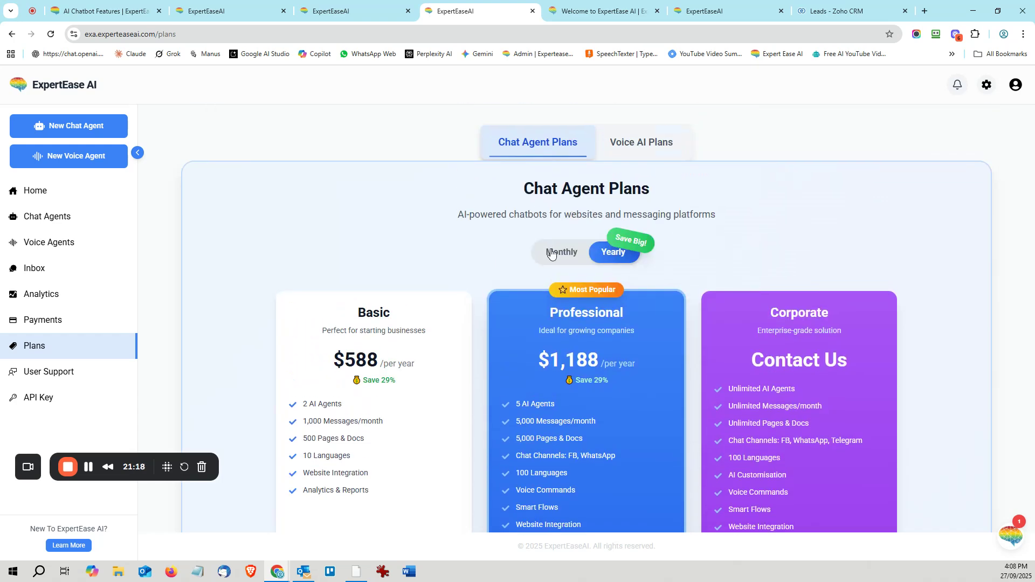
Step: Show the monthly chat agent pricing and examine the Free plan's monthly message allowance
{"action": "left_click", "coordinate": [553, 255]}
{"action": "scroll", "coordinate": [410, 248], "scroll_direction": "down", "scroll_amount": 2}
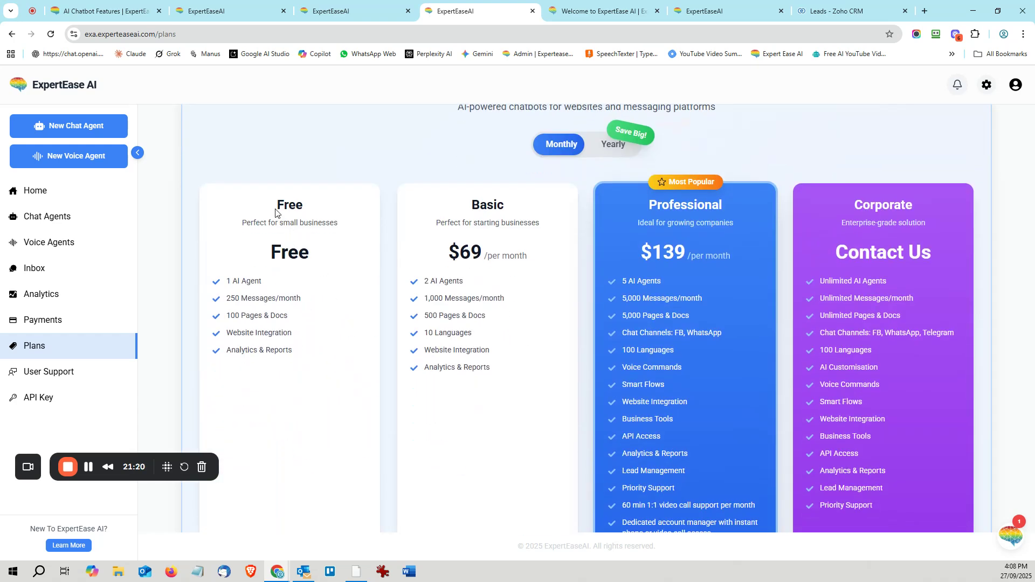
{"action": "left_click_drag", "start_coordinate": [275, 212], "coordinate": [334, 212]}
{"action": "left_click", "coordinate": [328, 225]}
{"action": "triple_click", "coordinate": [233, 300]}
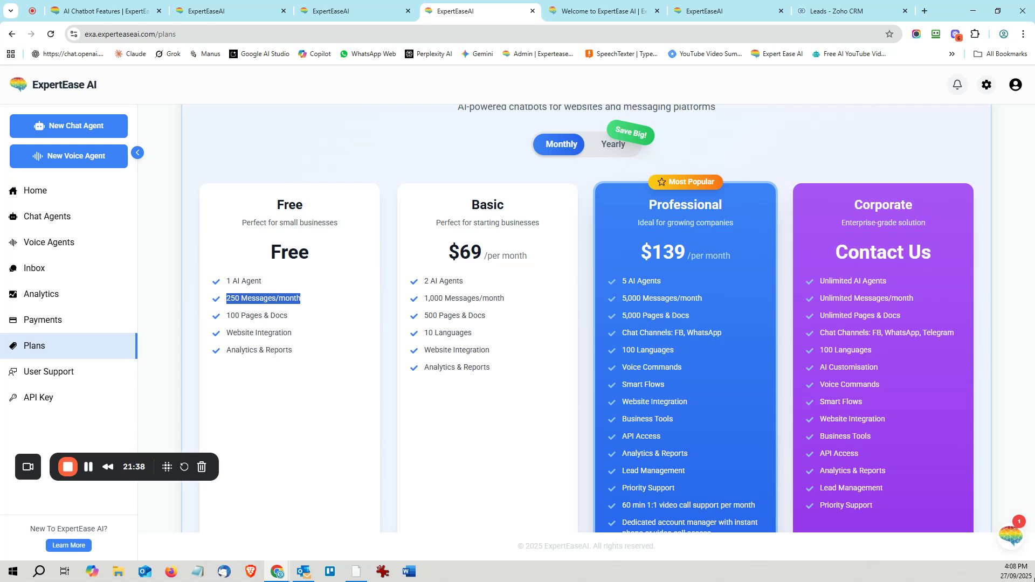
Step: Ask the ExA Support Assistant the suggested question "How to create a bot?" and enlarge its chat window
{"action": "left_click", "coordinate": [1007, 539]}
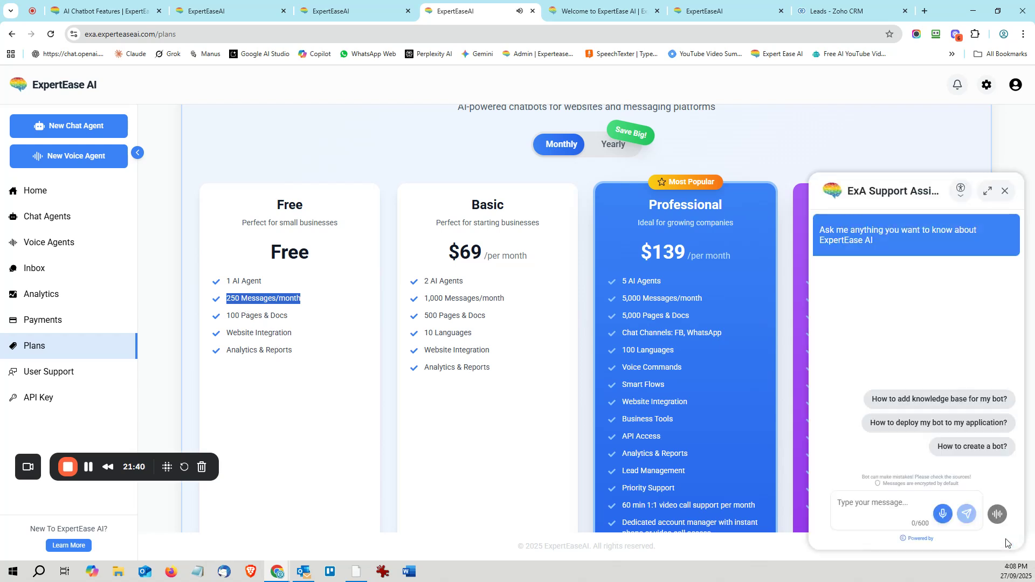
{"action": "left_click", "coordinate": [973, 451]}
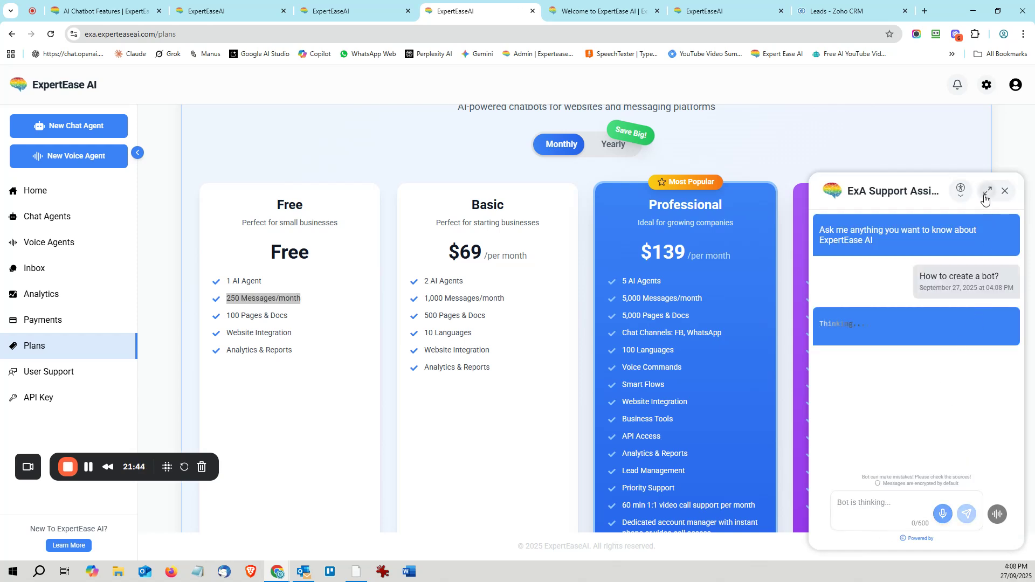
{"action": "triple_click", "coordinate": [965, 278]}
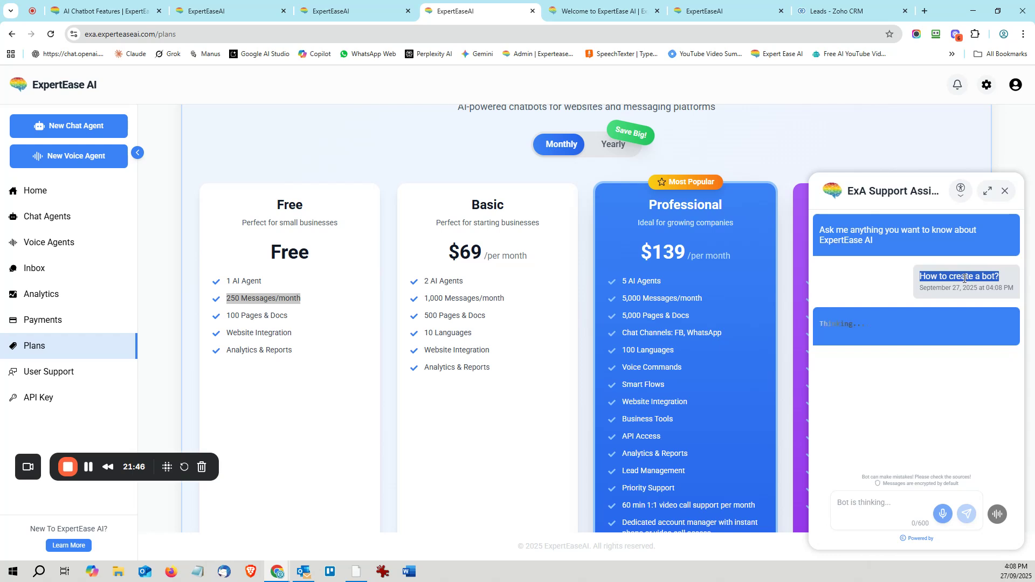
{"action": "left_click", "coordinate": [916, 328]}
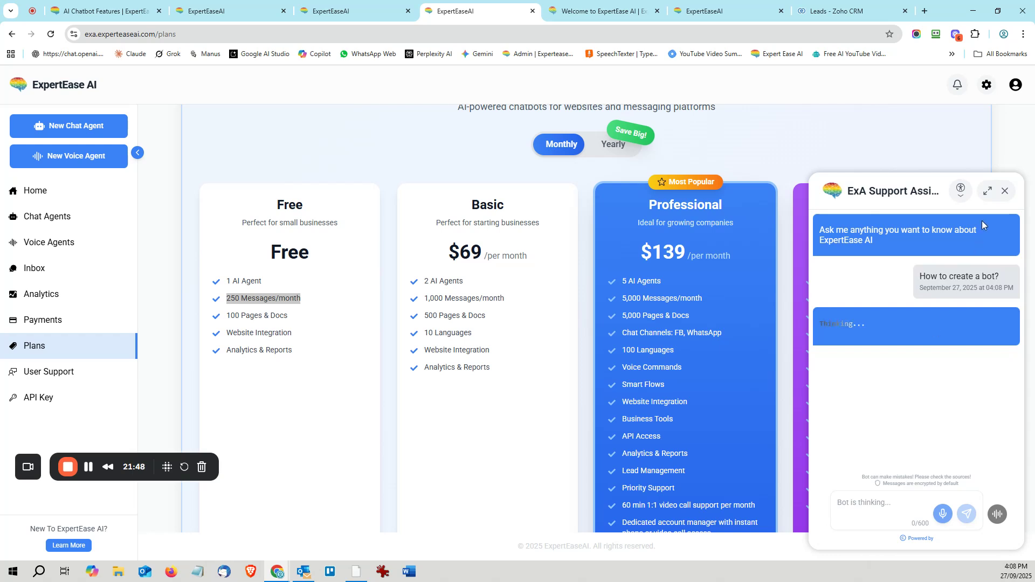
{"action": "left_click", "coordinate": [987, 191]}
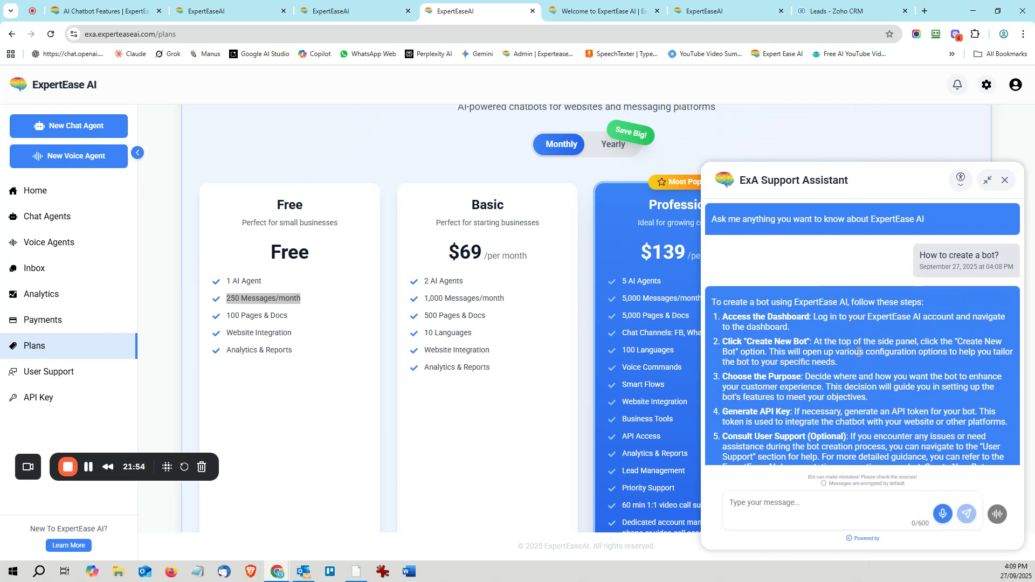
Step: Read the support assistant's answer on creating a bot and close the chat
{"action": "scroll", "coordinate": [884, 350], "scroll_direction": "up", "scroll_amount": 2}
{"action": "triple_click", "coordinate": [950, 252]}
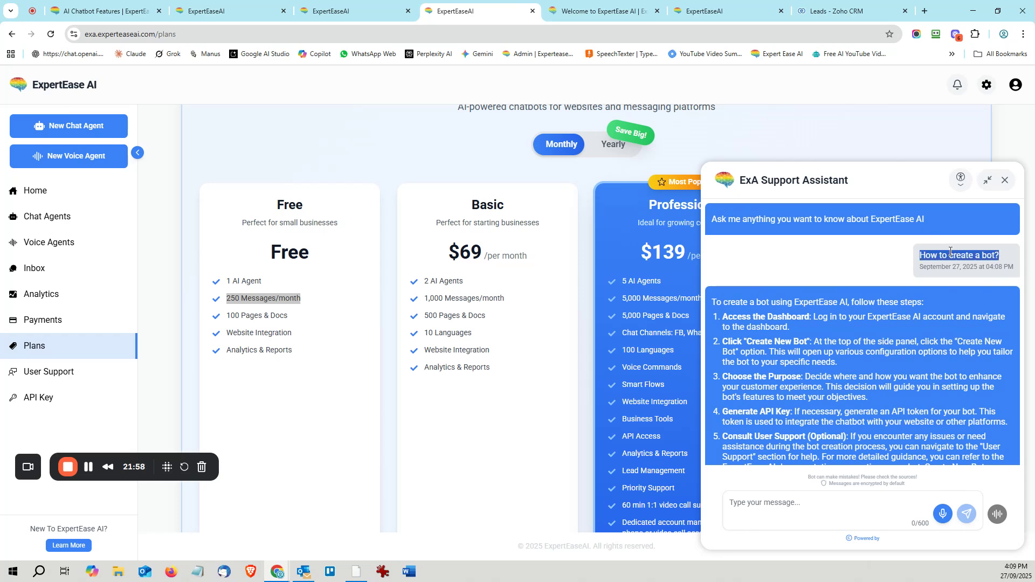
{"action": "left_click", "coordinate": [895, 325]}
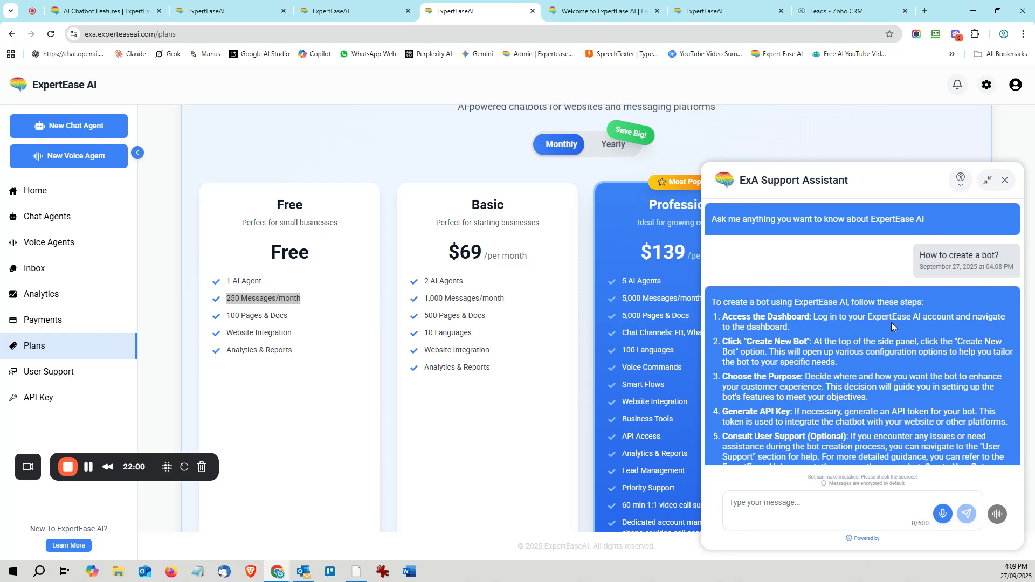
{"action": "scroll", "coordinate": [892, 325], "scroll_direction": "down", "scroll_amount": 2}
{"action": "scroll", "coordinate": [886, 325], "scroll_direction": "up", "scroll_amount": 2}
{"action": "left_click", "coordinate": [1005, 179]}
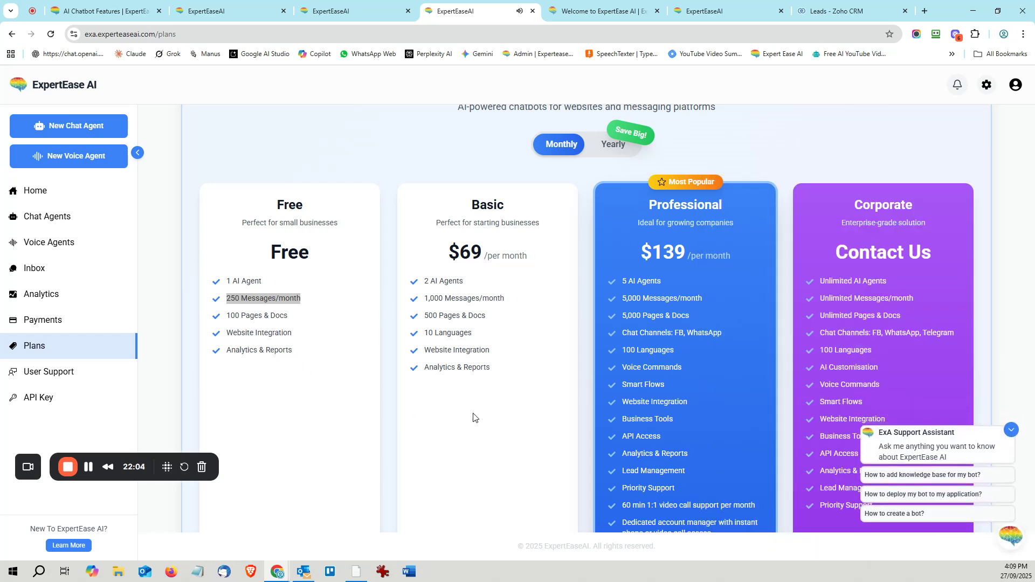
Step: Examine the monthly Basic plan, highlighting its name and its AI agent, message, and pages and docs allowances
{"action": "left_click_drag", "start_coordinate": [474, 207], "coordinate": [506, 207]}
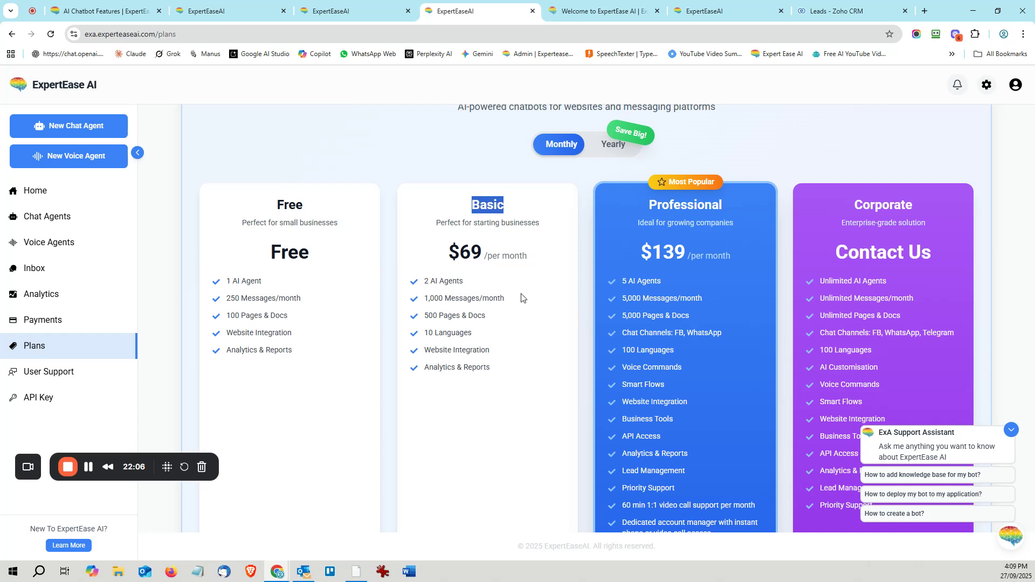
{"action": "left_click_drag", "start_coordinate": [465, 281], "coordinate": [429, 282]}
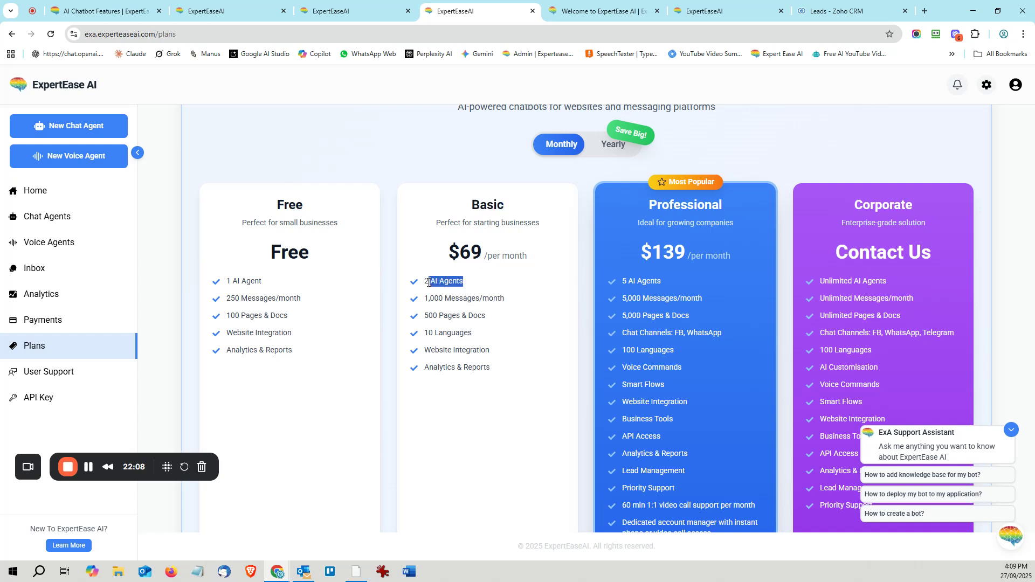
{"action": "left_click_drag", "start_coordinate": [505, 298], "coordinate": [423, 300]}
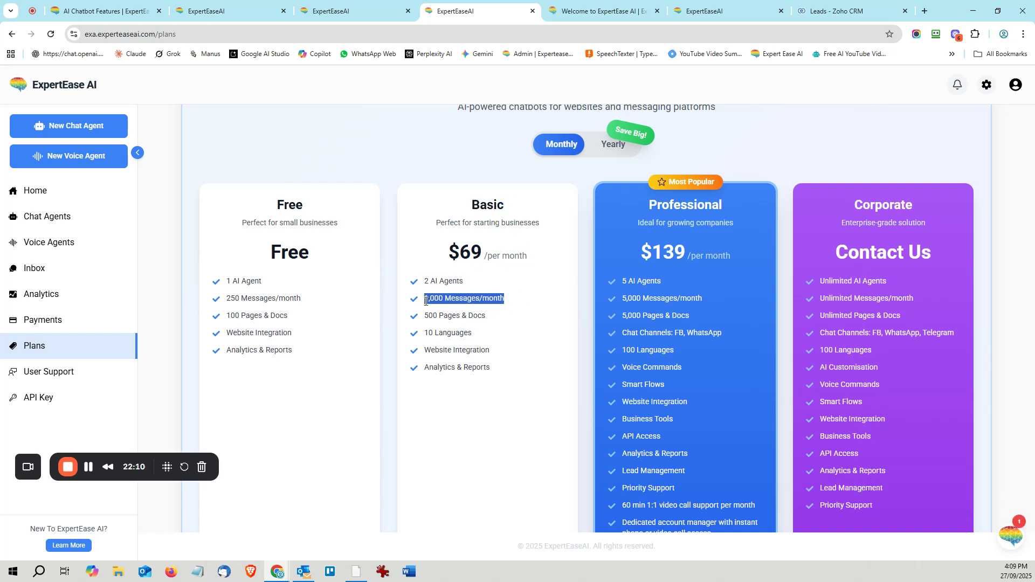
{"action": "left_click", "coordinate": [497, 343]}
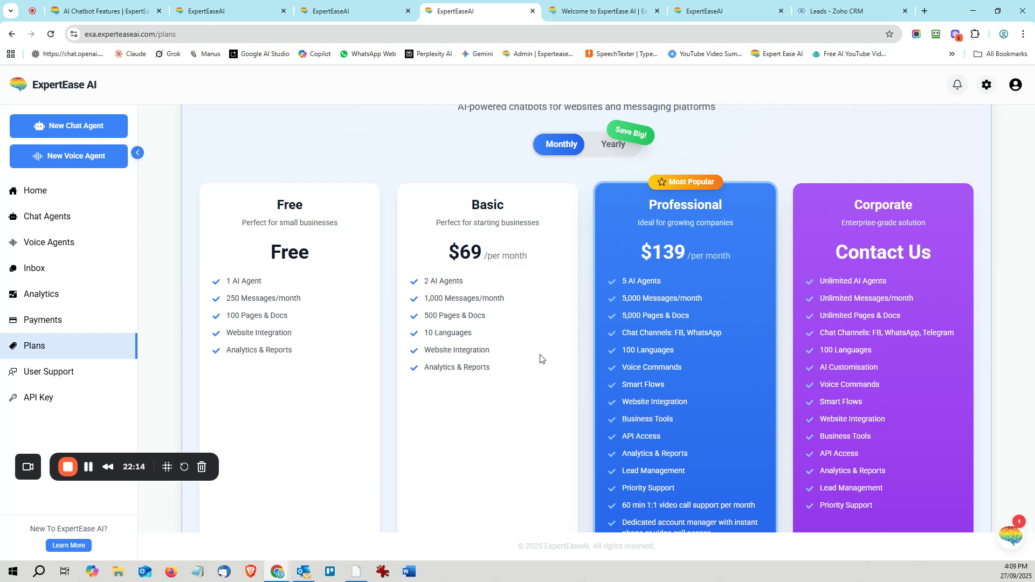
{"action": "left_click_drag", "start_coordinate": [424, 316], "coordinate": [489, 321]}
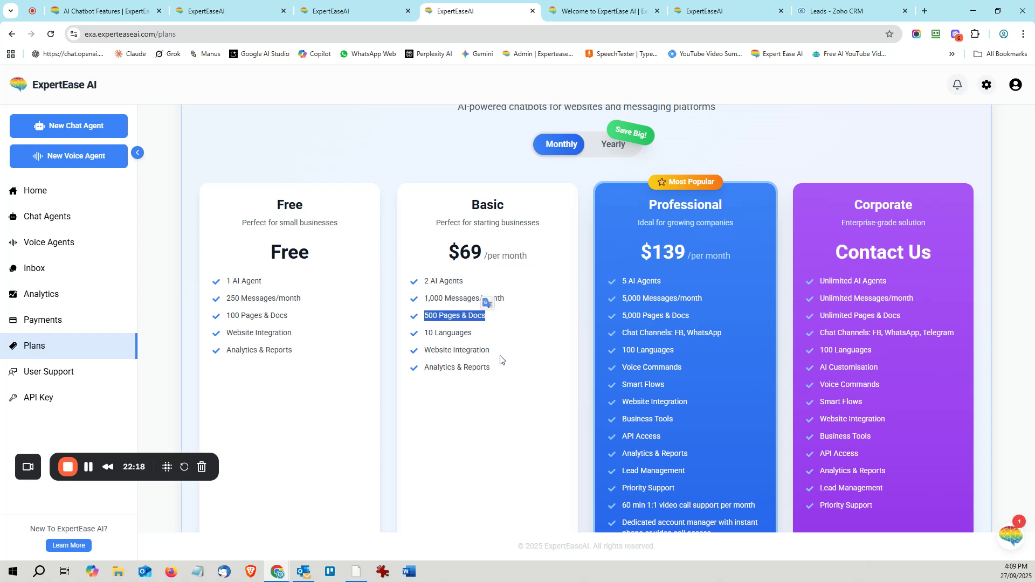
{"action": "scroll", "coordinate": [449, 345], "scroll_direction": "down", "scroll_amount": 1}
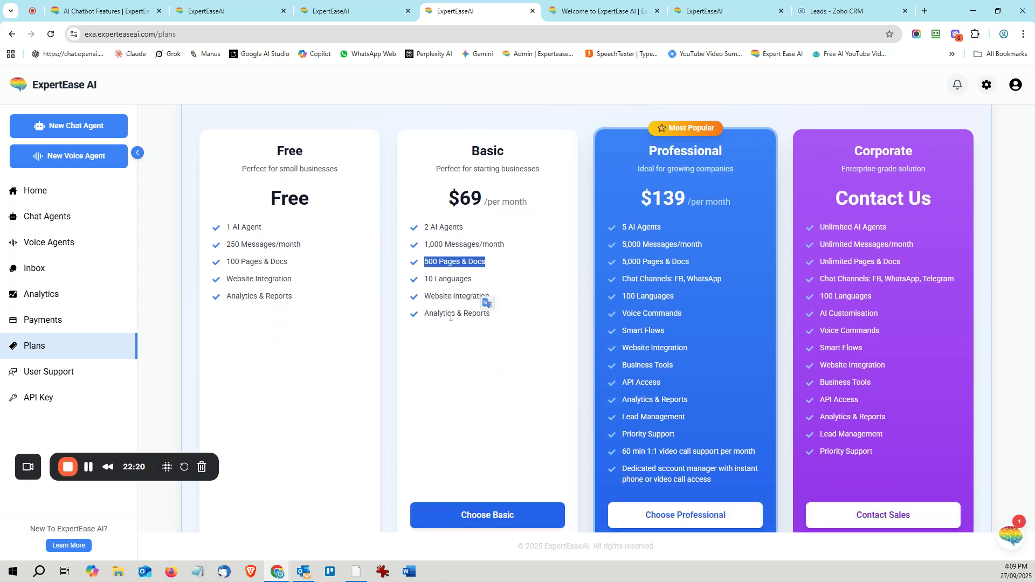
{"action": "scroll", "coordinate": [450, 317], "scroll_direction": "down", "scroll_amount": 4}
Step: Examine the monthly Professional plan's price and list of included features
{"action": "scroll", "coordinate": [480, 383], "scroll_direction": "up", "scroll_amount": 6}
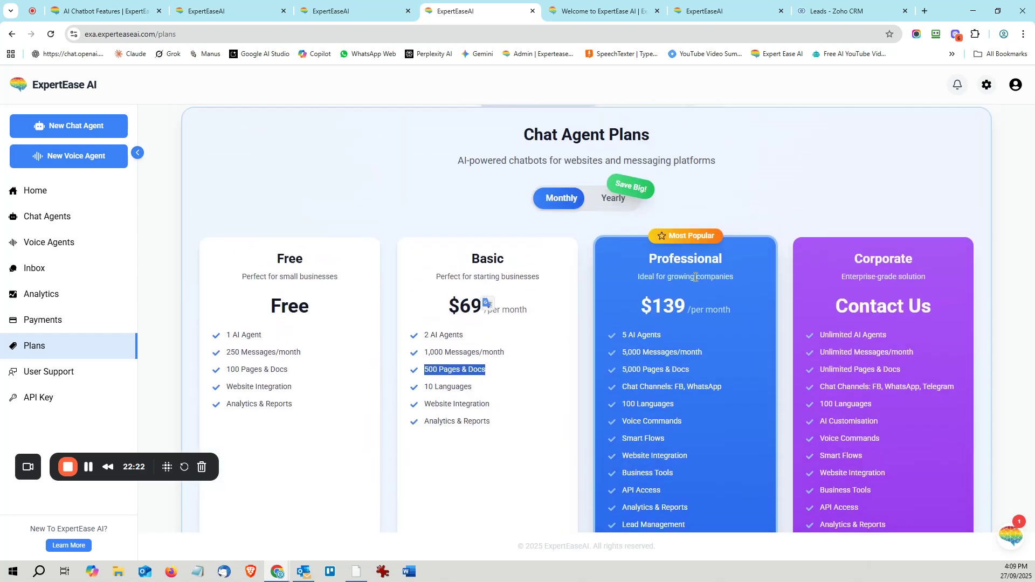
{"action": "scroll", "coordinate": [696, 277], "scroll_direction": "down", "scroll_amount": 2}
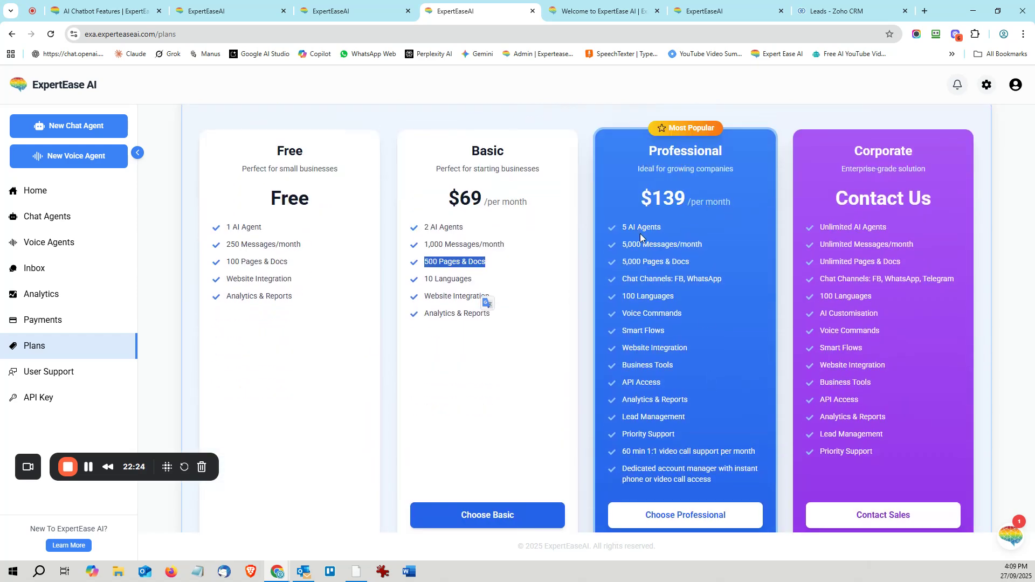
{"action": "scroll", "coordinate": [687, 243], "scroll_direction": "down", "scroll_amount": 2}
{"action": "scroll", "coordinate": [703, 300], "scroll_direction": "up", "scroll_amount": 3}
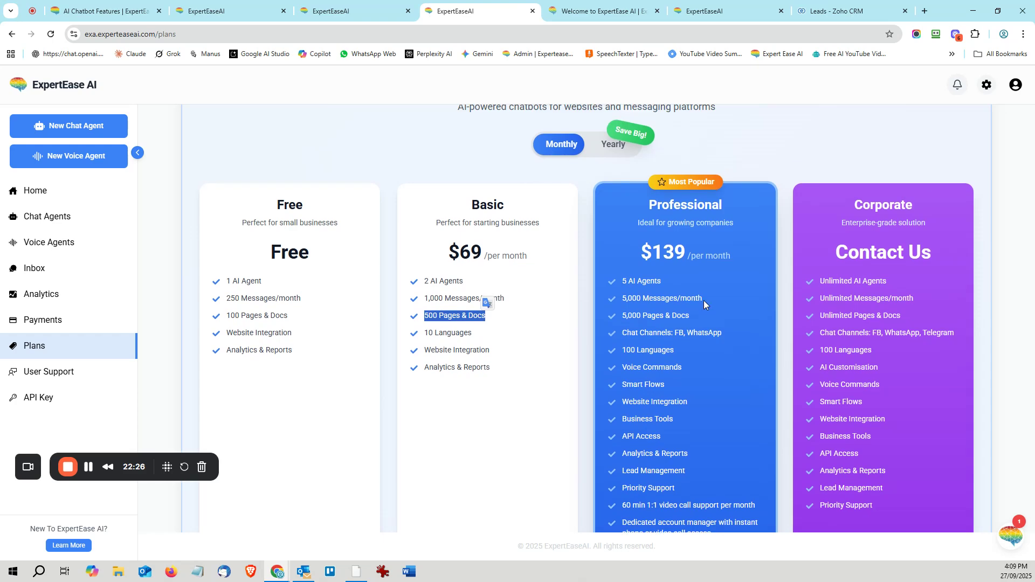
{"action": "scroll", "coordinate": [703, 302], "scroll_direction": "up", "scroll_amount": 3}
Step: Switch to the ExpertEase AI public website and open its pricing page
{"action": "left_click", "coordinate": [231, 11]}
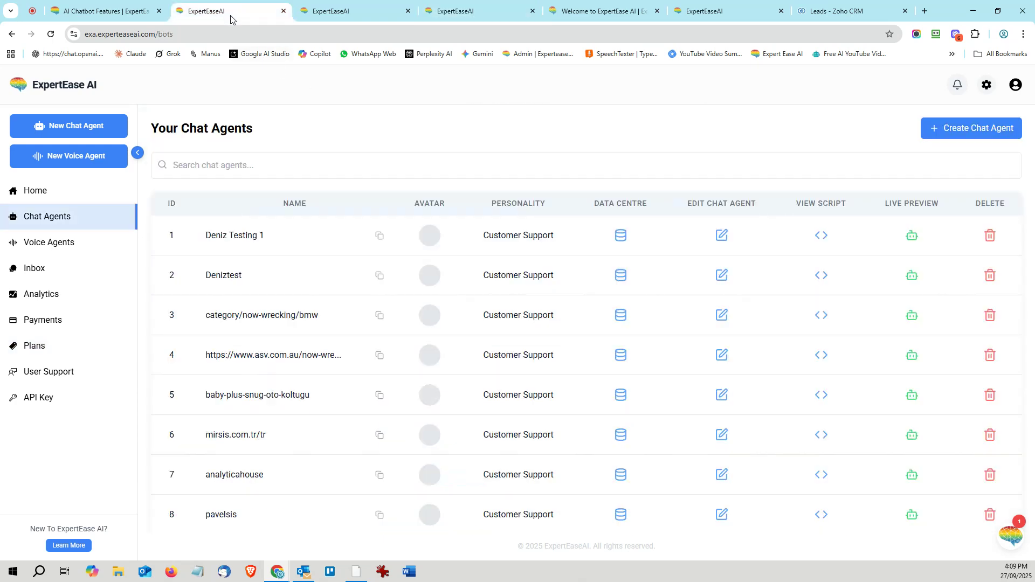
{"action": "left_click", "coordinate": [65, 8]}
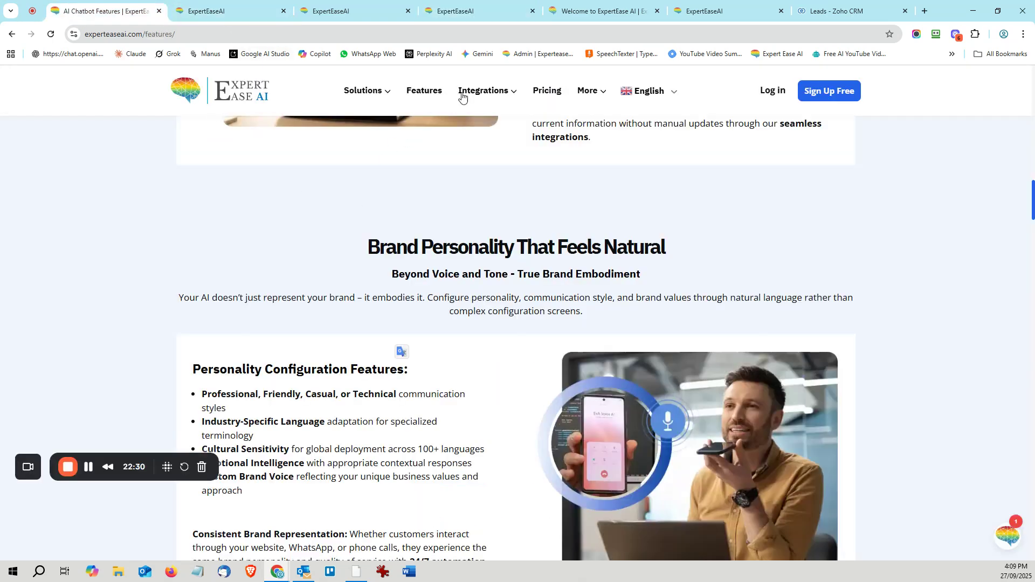
{"action": "left_click", "coordinate": [546, 91]}
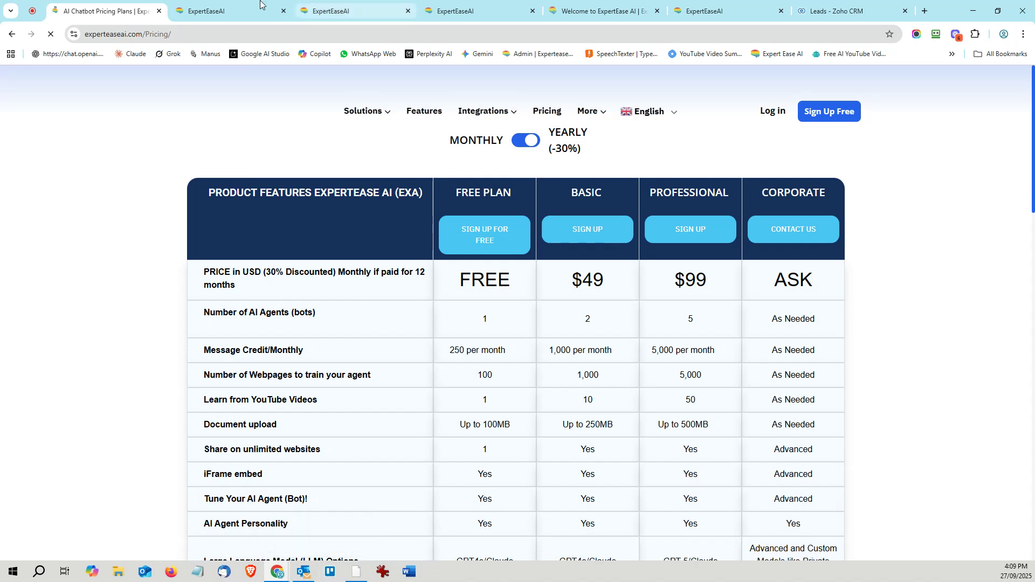
{"action": "left_click", "coordinate": [210, 18]}
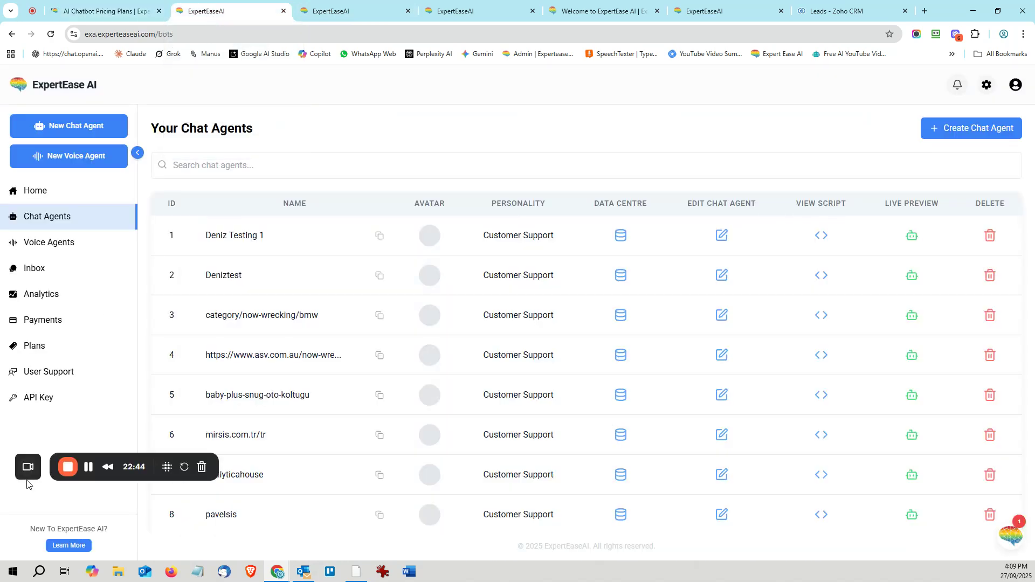
{"action": "left_click", "coordinate": [126, 11]}
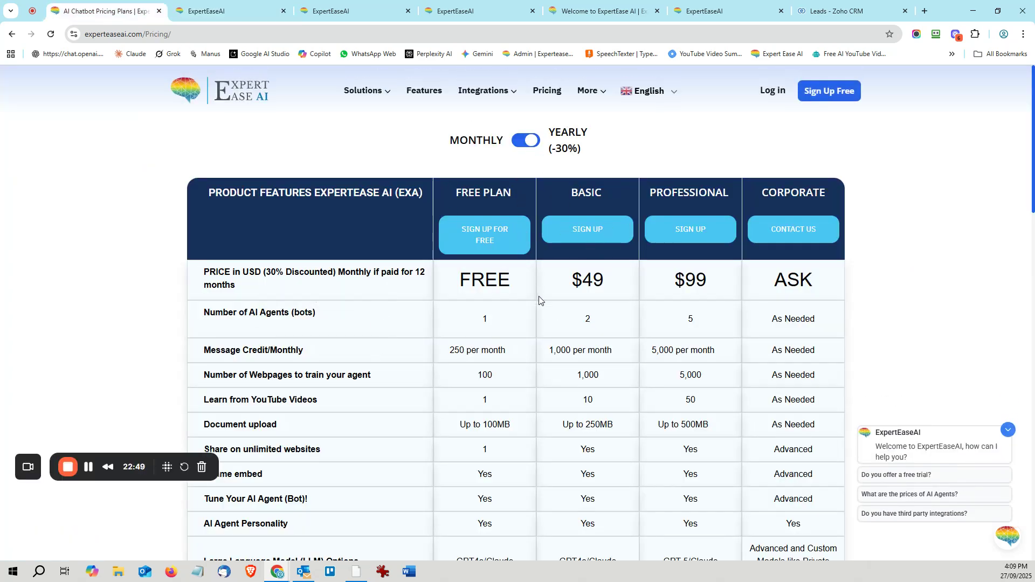
Step: Examine the website's yearly pricing table, comparing the features of the Free, Basic, Professional and Corporate plans
{"action": "scroll", "coordinate": [541, 368], "scroll_direction": "down", "scroll_amount": 1}
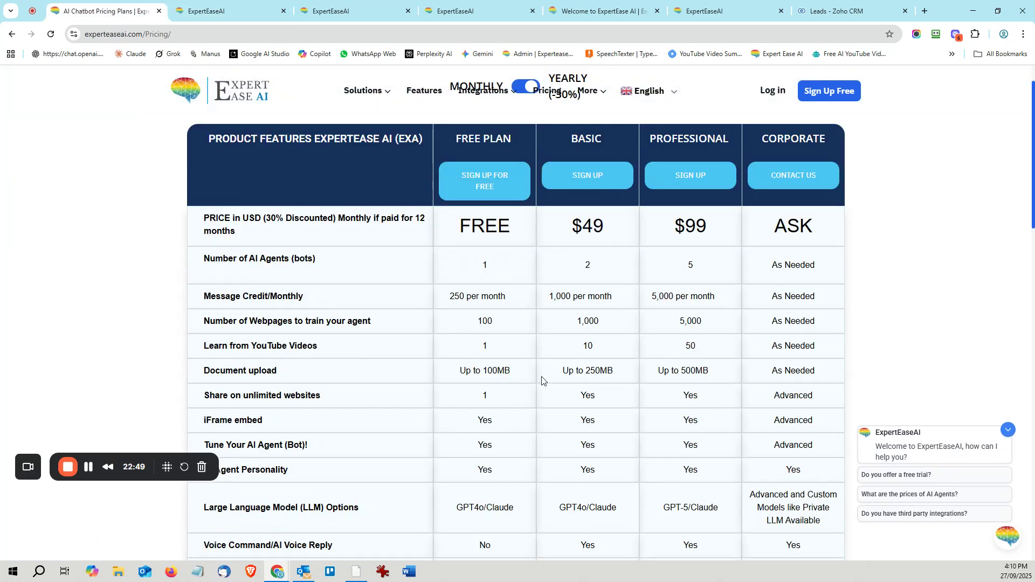
{"action": "scroll", "coordinate": [542, 380], "scroll_direction": "down", "scroll_amount": 1}
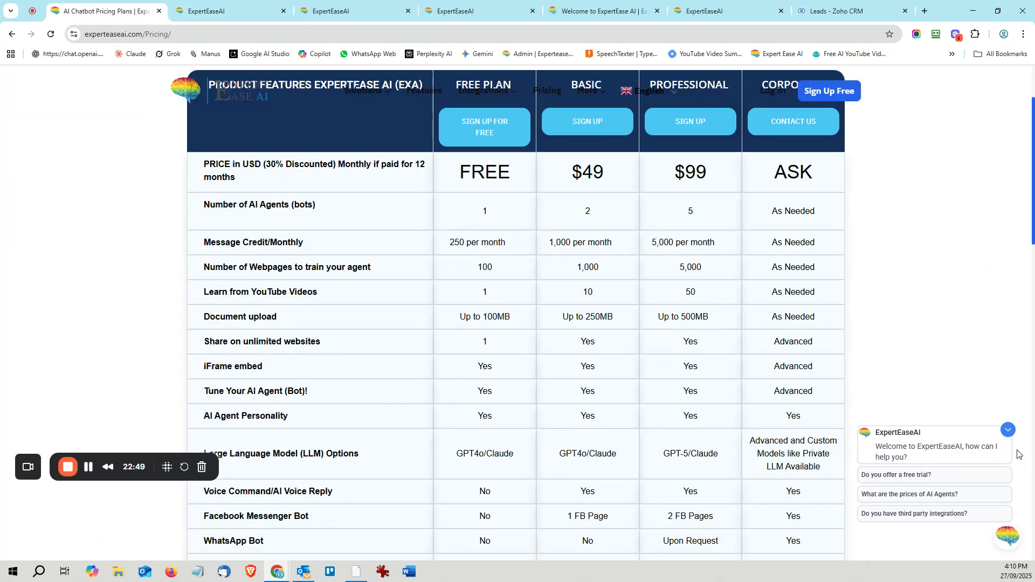
{"action": "scroll", "coordinate": [979, 389], "scroll_direction": "down", "scroll_amount": 1}
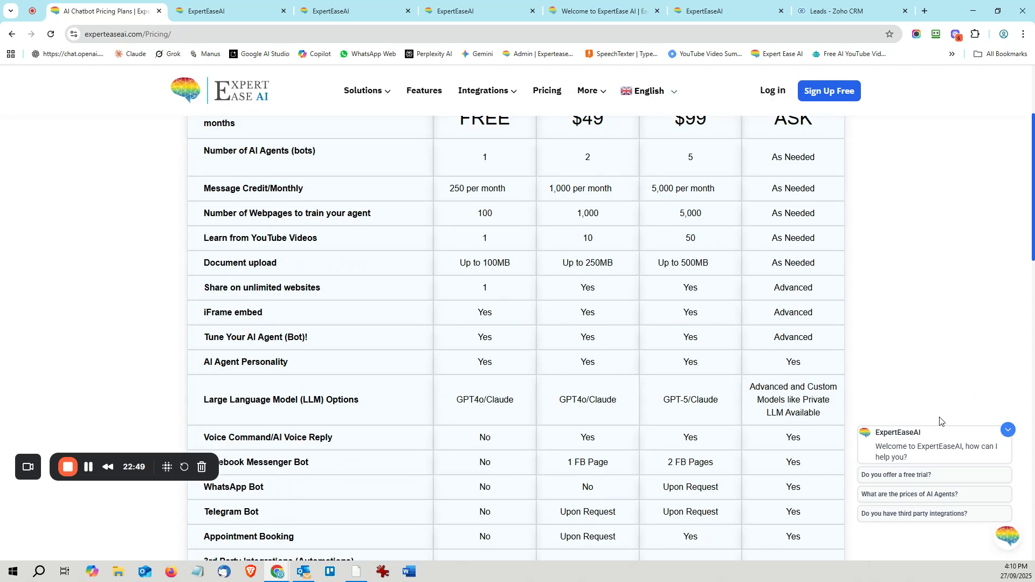
{"action": "scroll", "coordinate": [960, 392], "scroll_direction": "up", "scroll_amount": 3}
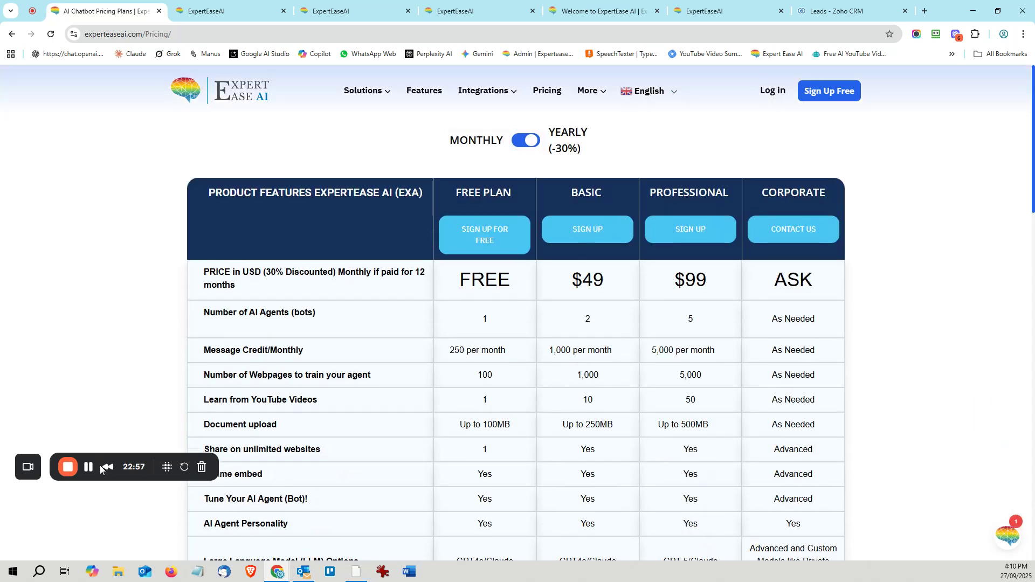
{"action": "scroll", "coordinate": [95, 504], "scroll_direction": "down", "scroll_amount": 1}
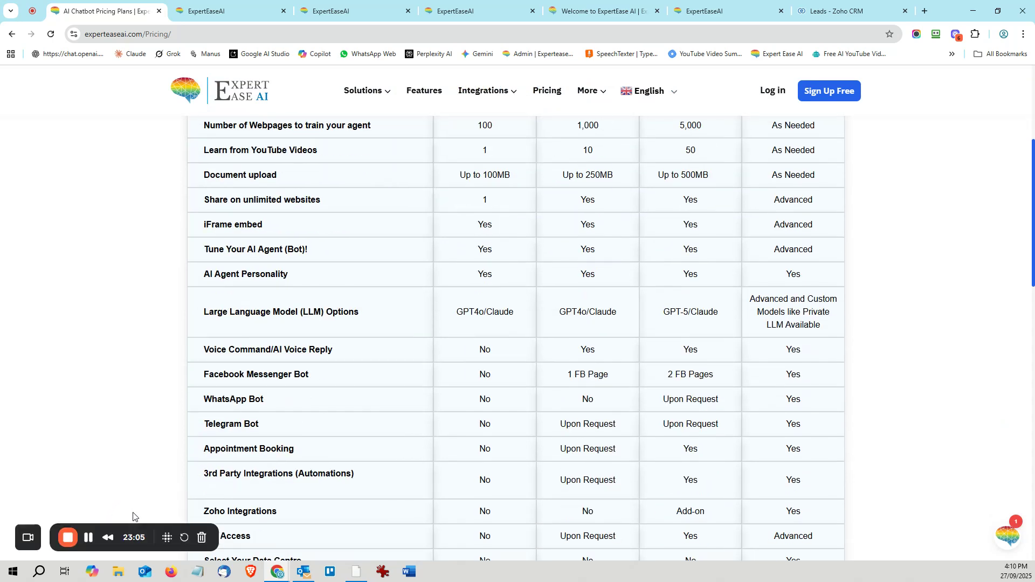
{"action": "scroll", "coordinate": [133, 517], "scroll_direction": "down", "scroll_amount": 1}
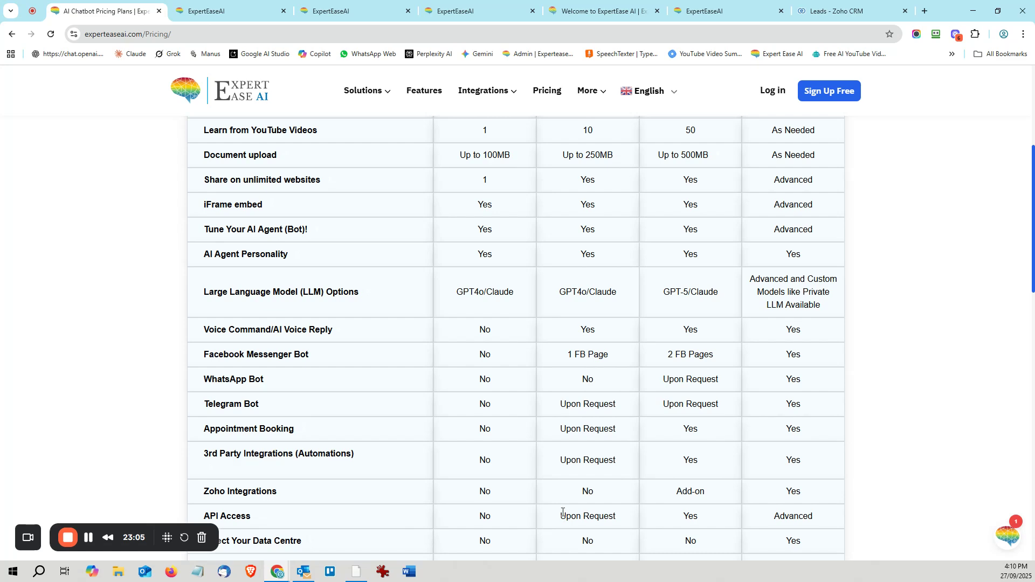
{"action": "scroll", "coordinate": [909, 375], "scroll_direction": "down", "scroll_amount": 5}
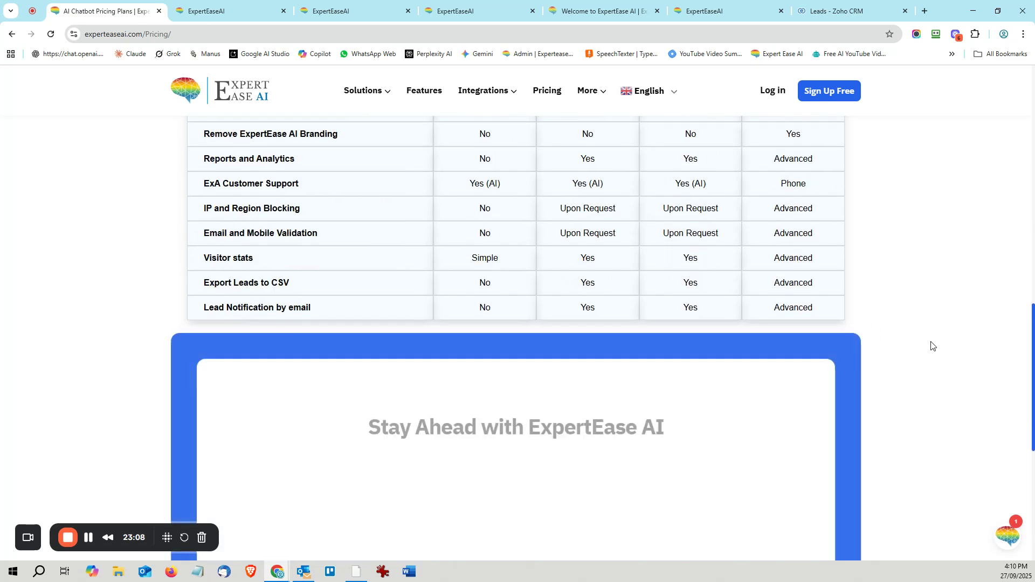
{"action": "scroll", "coordinate": [932, 346], "scroll_direction": "up", "scroll_amount": 15}
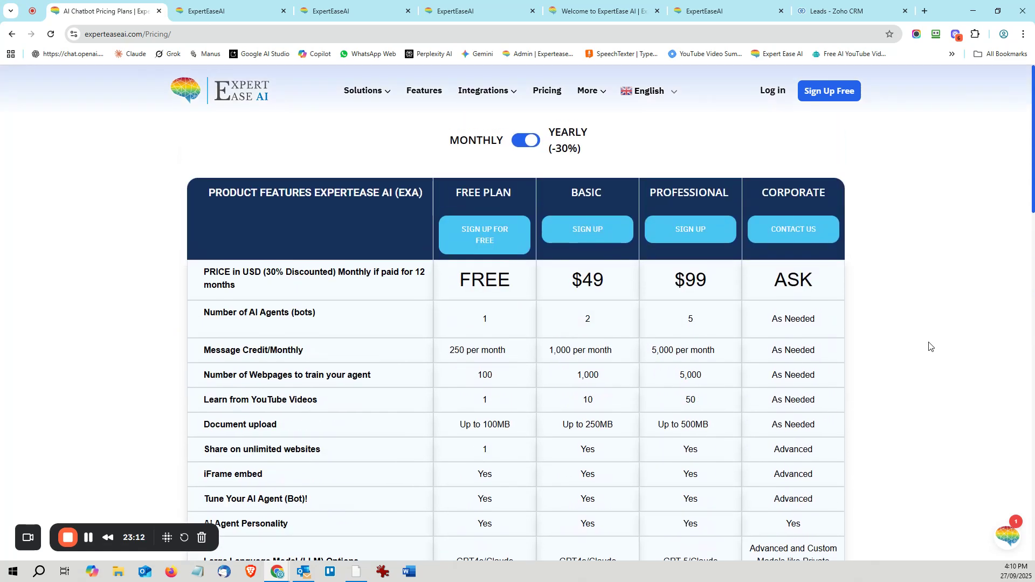
{"action": "scroll", "coordinate": [931, 346], "scroll_direction": "down", "scroll_amount": 3}
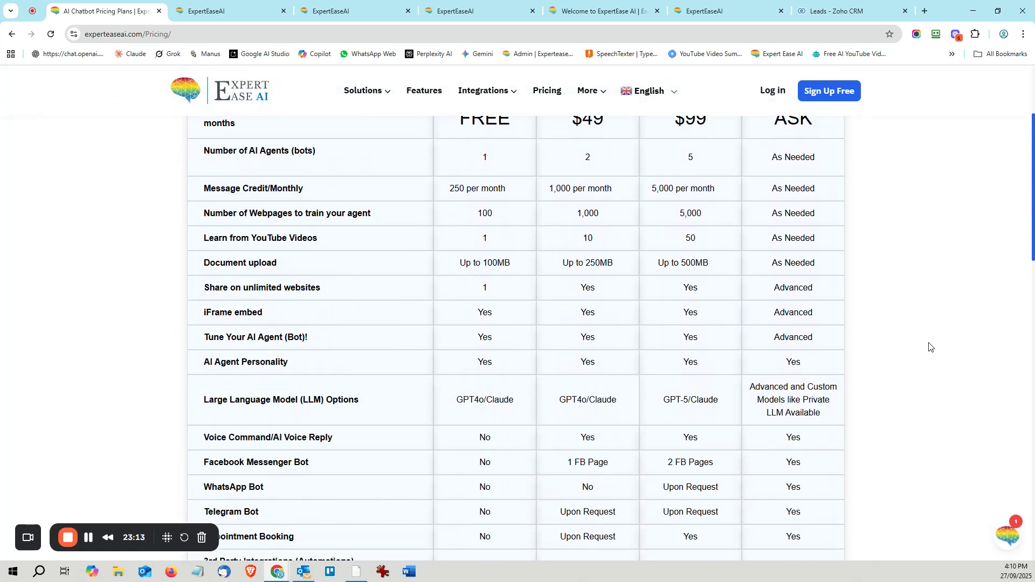
{"action": "scroll", "coordinate": [349, 169], "scroll_direction": "up", "scroll_amount": 3}
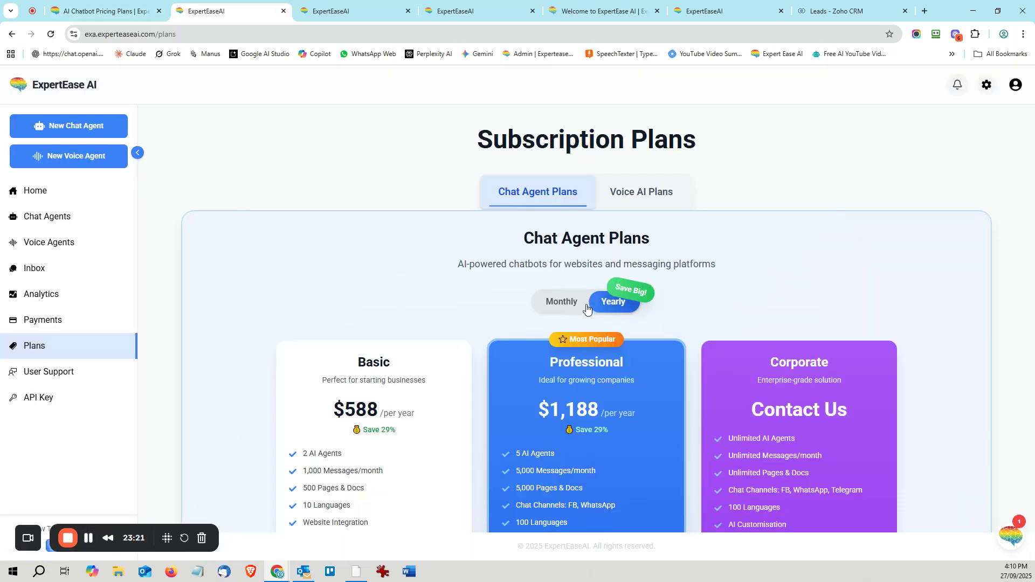
Step: Compare the monthly and yearly prices on the app's chat agent plans page, ending on the yearly pricing
{"action": "scroll", "coordinate": [593, 306], "scroll_direction": "down", "scroll_amount": 1}
{"action": "scroll", "coordinate": [589, 307], "scroll_direction": "down", "scroll_amount": 2}
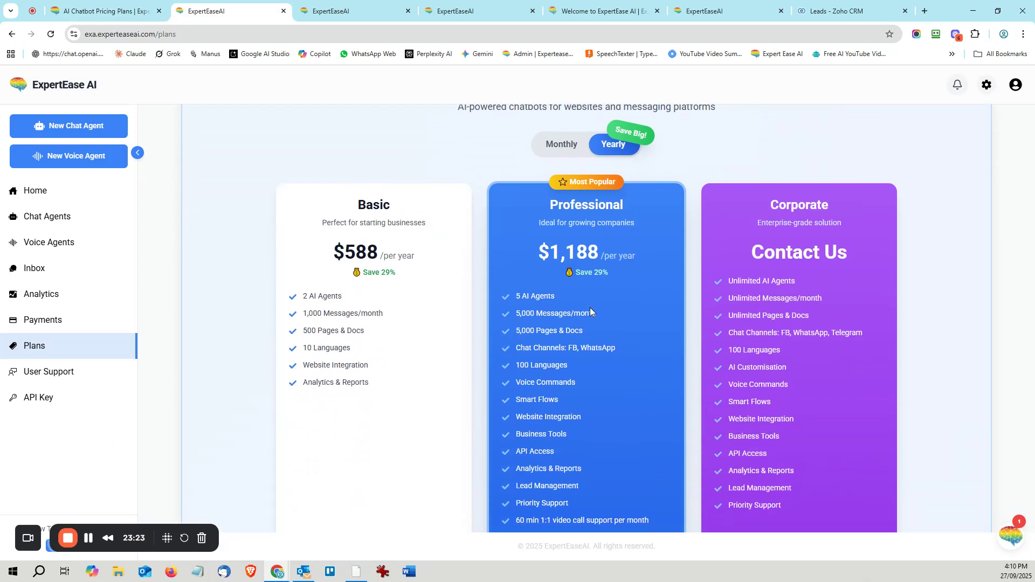
{"action": "scroll", "coordinate": [589, 308], "scroll_direction": "up", "scroll_amount": 3}
{"action": "left_click", "coordinate": [572, 313]}
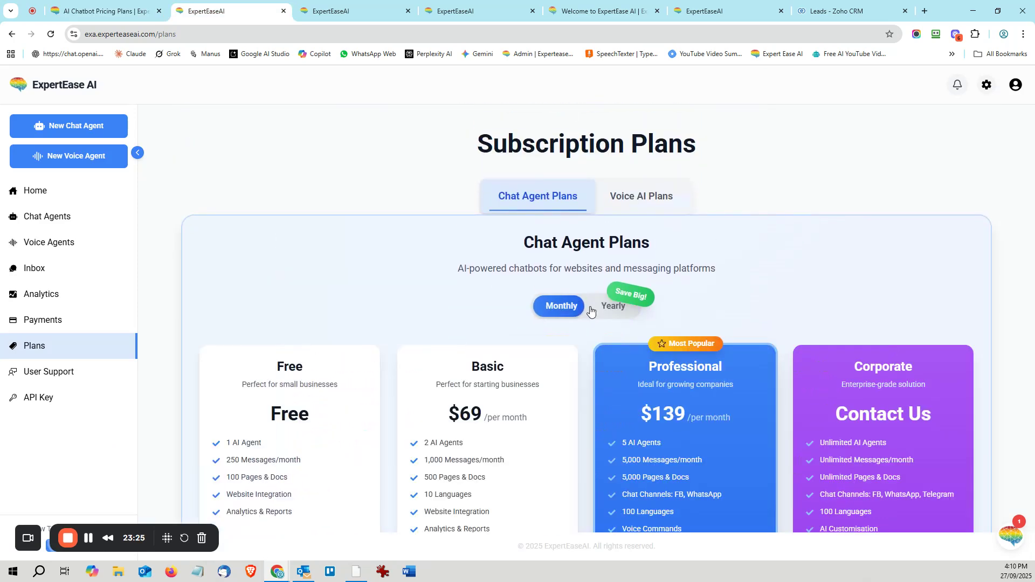
{"action": "left_click", "coordinate": [613, 308]}
{"action": "scroll", "coordinate": [668, 286], "scroll_direction": "down", "scroll_amount": 2}
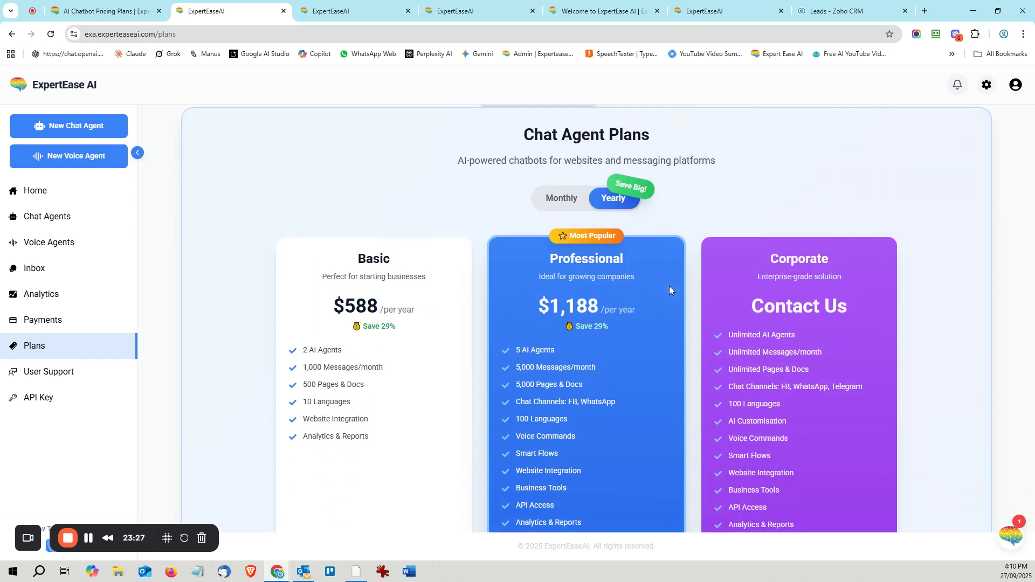
{"action": "scroll", "coordinate": [669, 280], "scroll_direction": "down", "scroll_amount": 1}
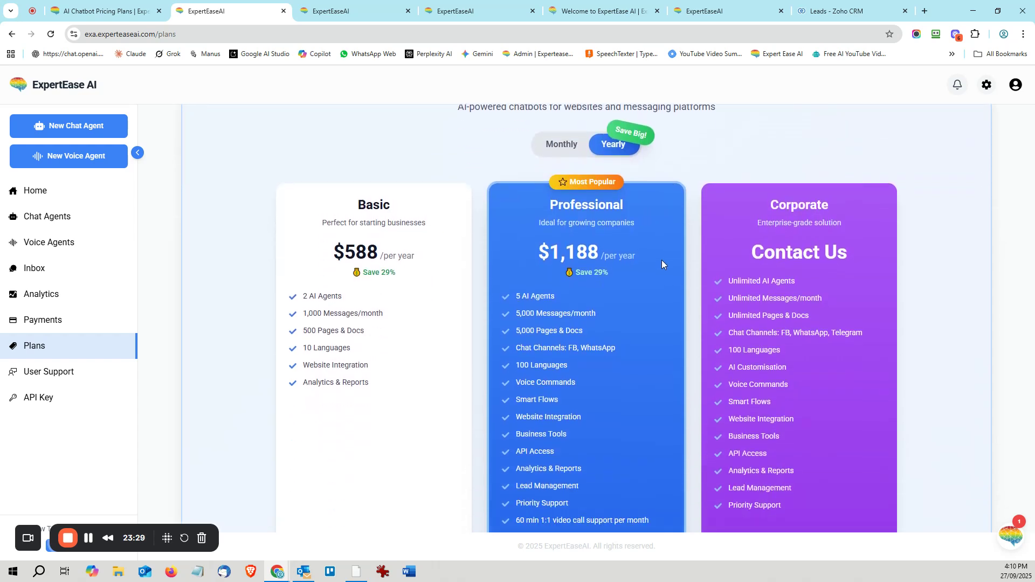
Step: Highlight the Professional plan's name and examine its feature list under the yearly pricing
{"action": "scroll", "coordinate": [662, 263], "scroll_direction": "down", "scroll_amount": 1}
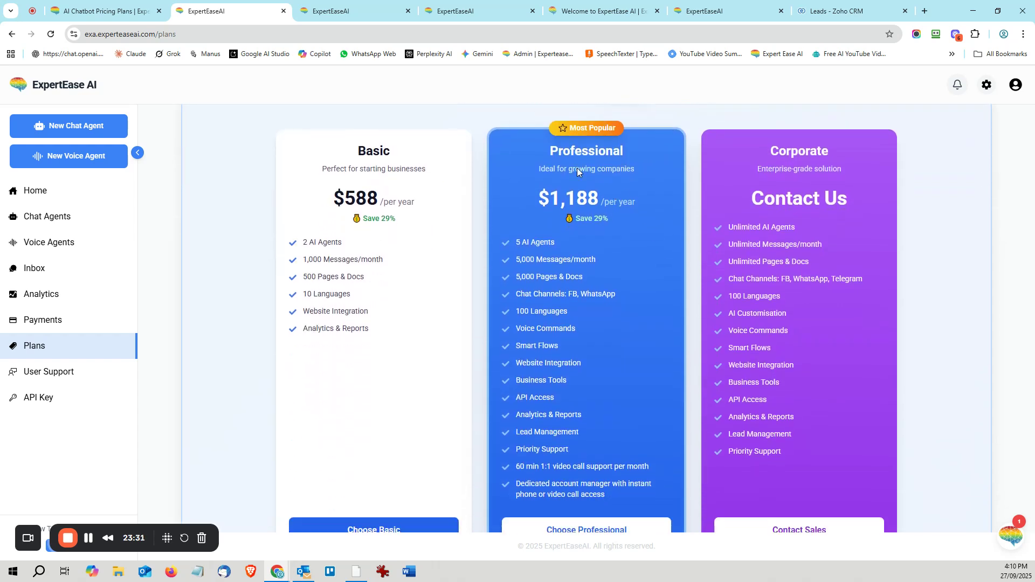
{"action": "double_click", "coordinate": [571, 154]}
{"action": "scroll", "coordinate": [587, 183], "scroll_direction": "up", "scroll_amount": 3}
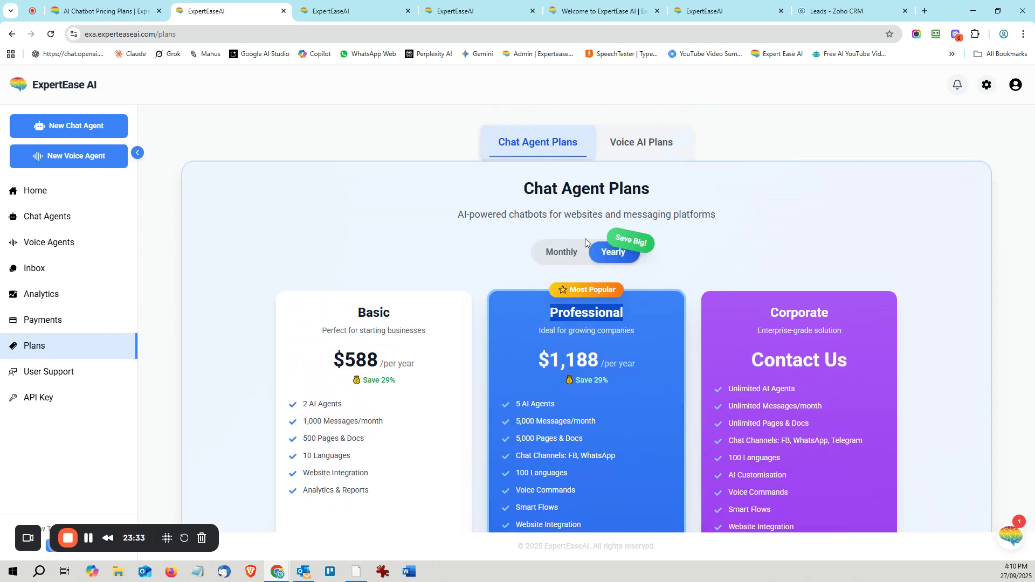
{"action": "scroll", "coordinate": [593, 309], "scroll_direction": "down", "scroll_amount": 2}
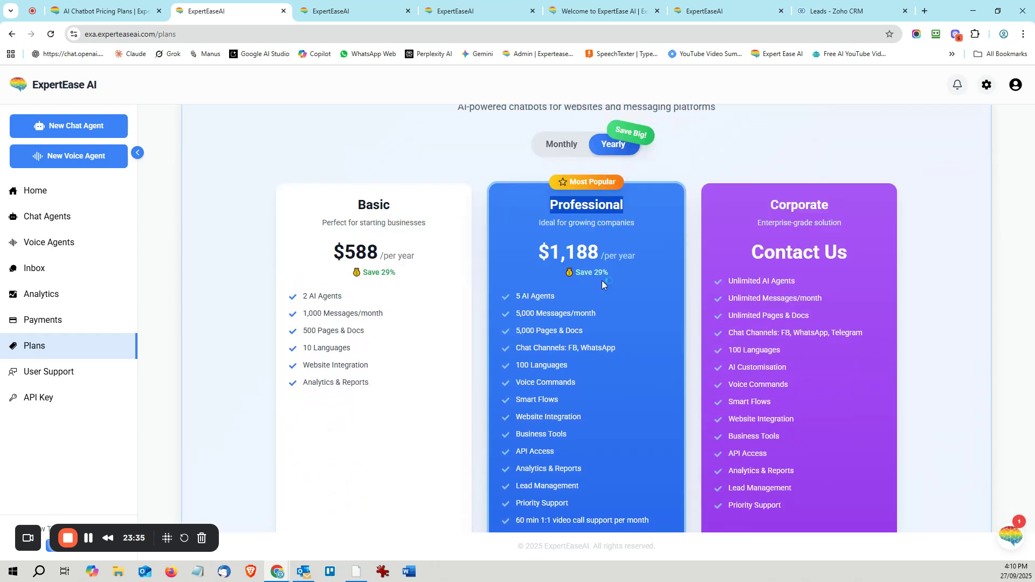
{"action": "scroll", "coordinate": [602, 279], "scroll_direction": "down", "scroll_amount": 1}
{"action": "scroll", "coordinate": [600, 280], "scroll_direction": "down", "scroll_amount": 1}
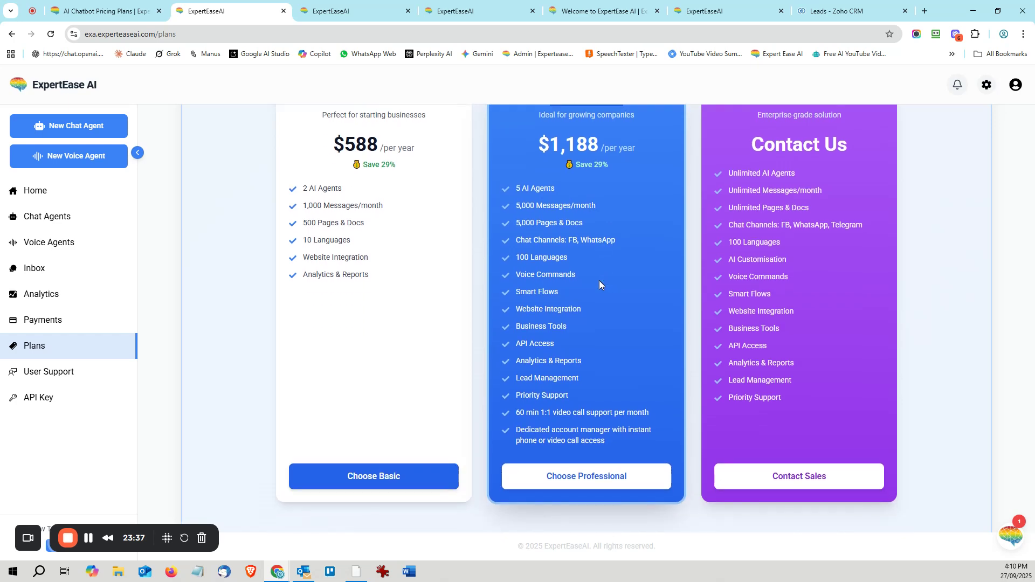
Step: Highlight the Professional plan's monthly video call support and dedicated account manager features
{"action": "scroll", "coordinate": [599, 285], "scroll_direction": "down", "scroll_amount": 4}
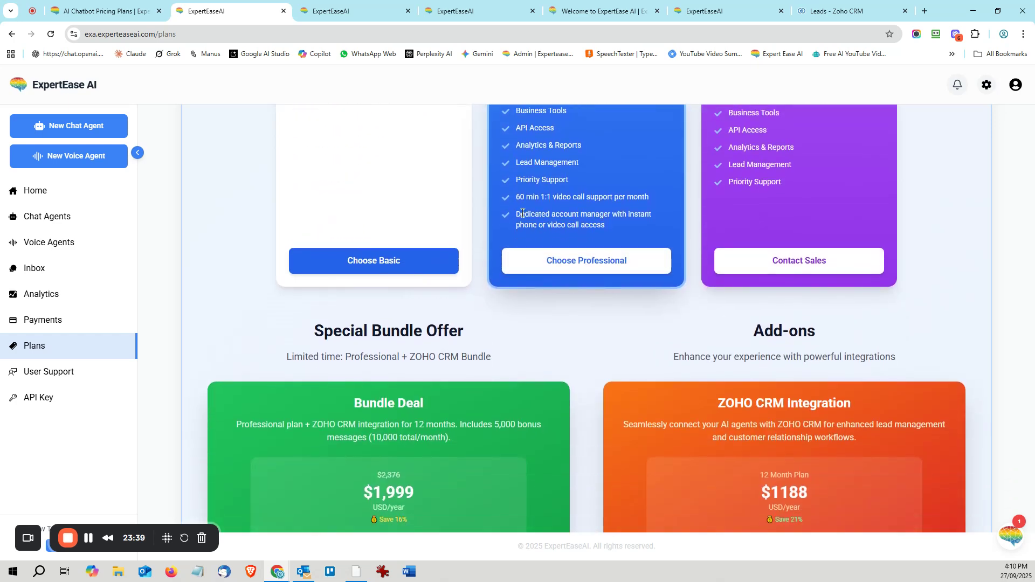
{"action": "left_click_drag", "start_coordinate": [515, 197], "coordinate": [648, 196]}
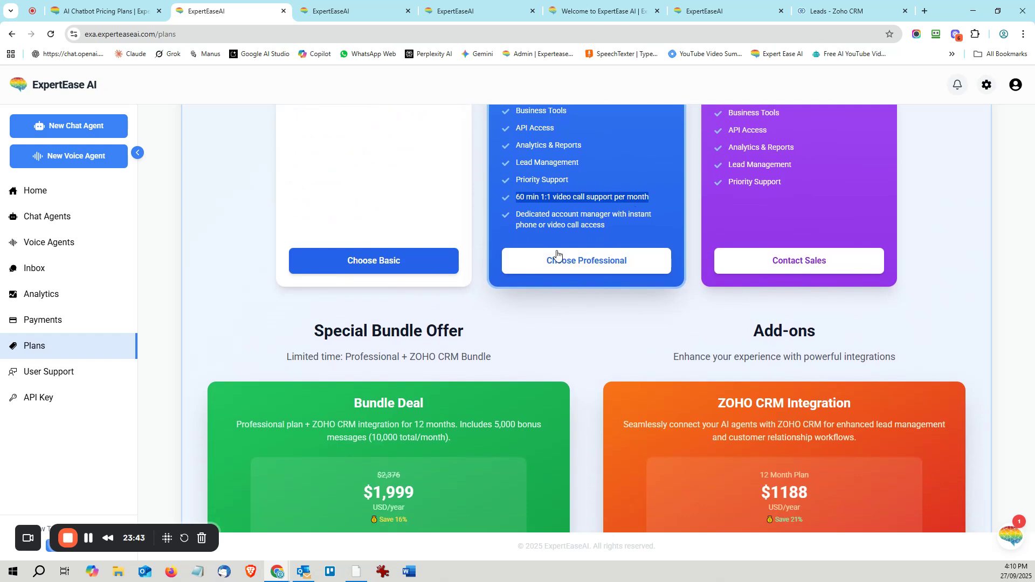
{"action": "triple_click", "coordinate": [561, 225]}
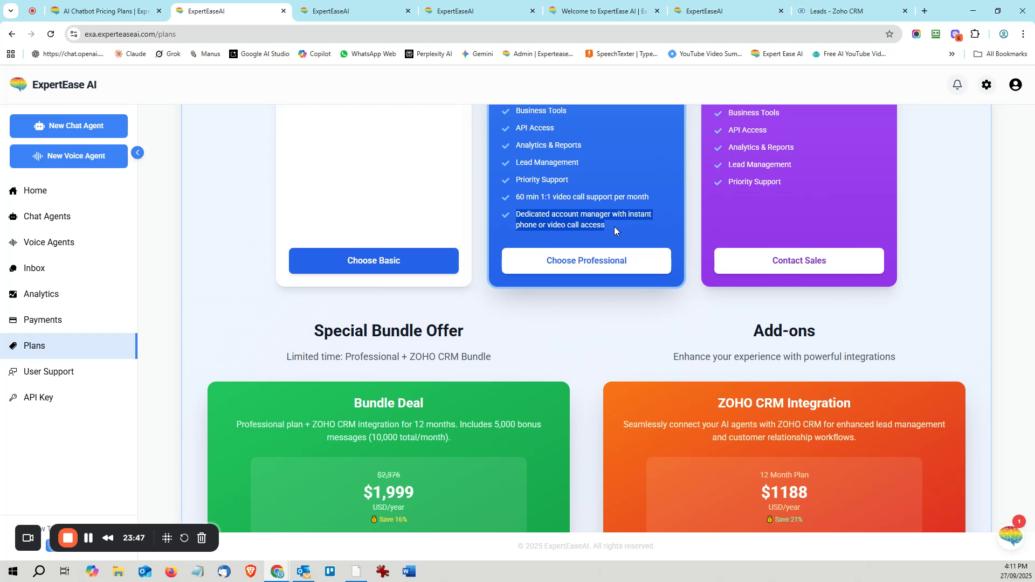
Step: Highlight the Add-ons heading and the ZOHO CRM Integration title below the chat agent plans
{"action": "scroll", "coordinate": [609, 231], "scroll_direction": "up", "scroll_amount": 4}
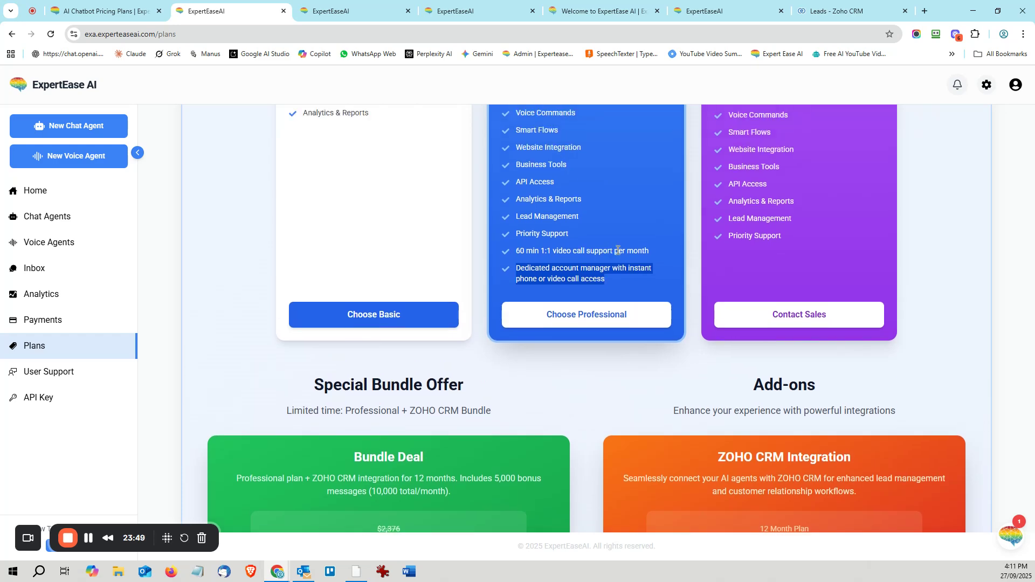
{"action": "scroll", "coordinate": [620, 277], "scroll_direction": "down", "scroll_amount": 3}
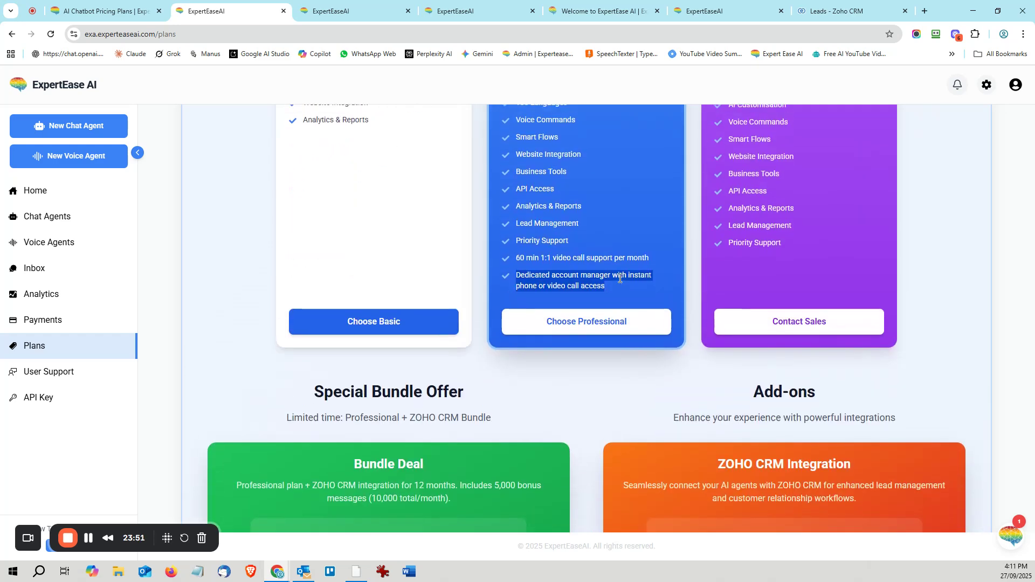
{"action": "scroll", "coordinate": [619, 279], "scroll_direction": "up", "scroll_amount": 4}
{"action": "scroll", "coordinate": [618, 278], "scroll_direction": "down", "scroll_amount": 6}
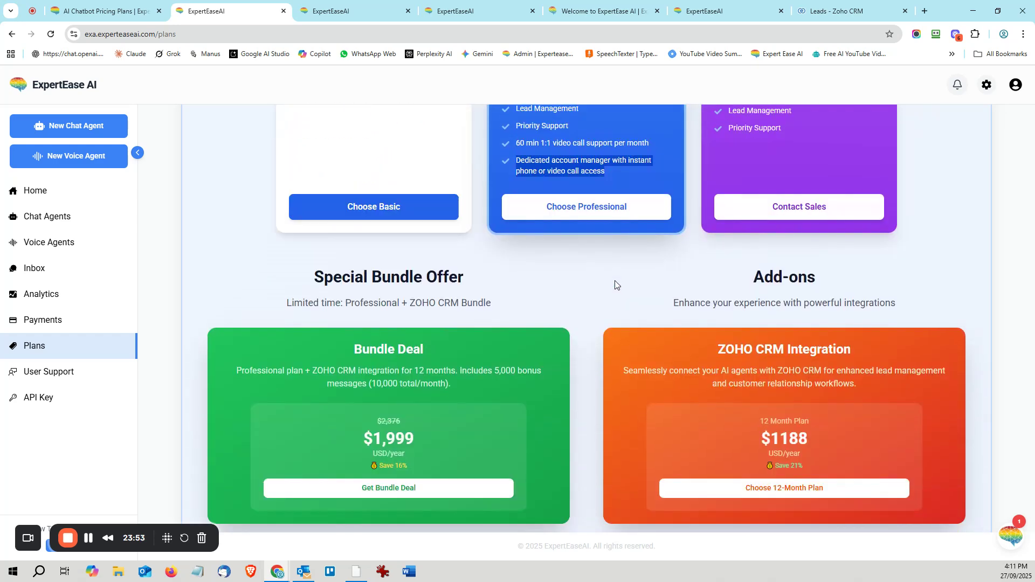
{"action": "left_click_drag", "start_coordinate": [757, 276], "coordinate": [838, 284]}
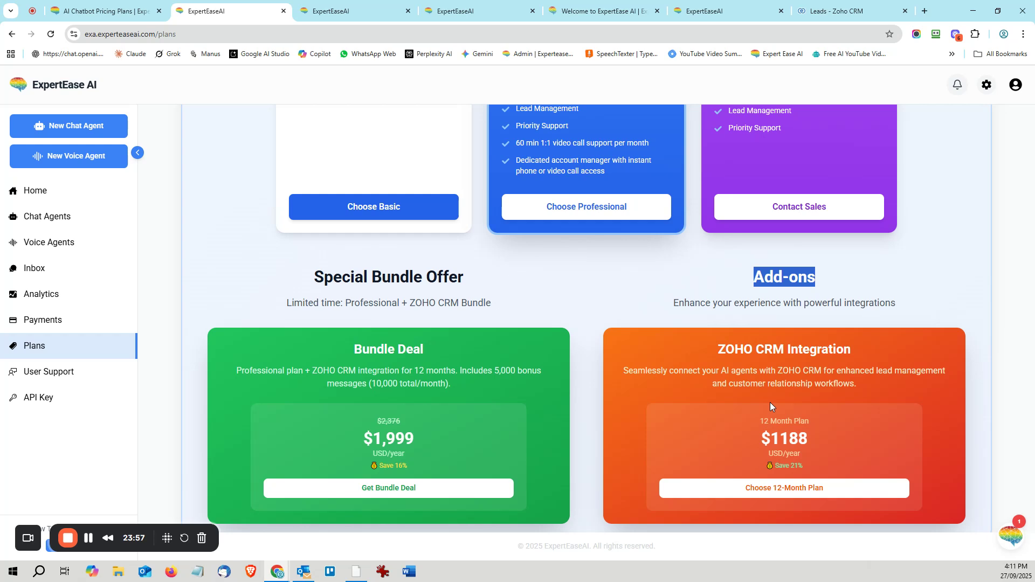
{"action": "left_click_drag", "start_coordinate": [719, 350], "coordinate": [889, 352]}
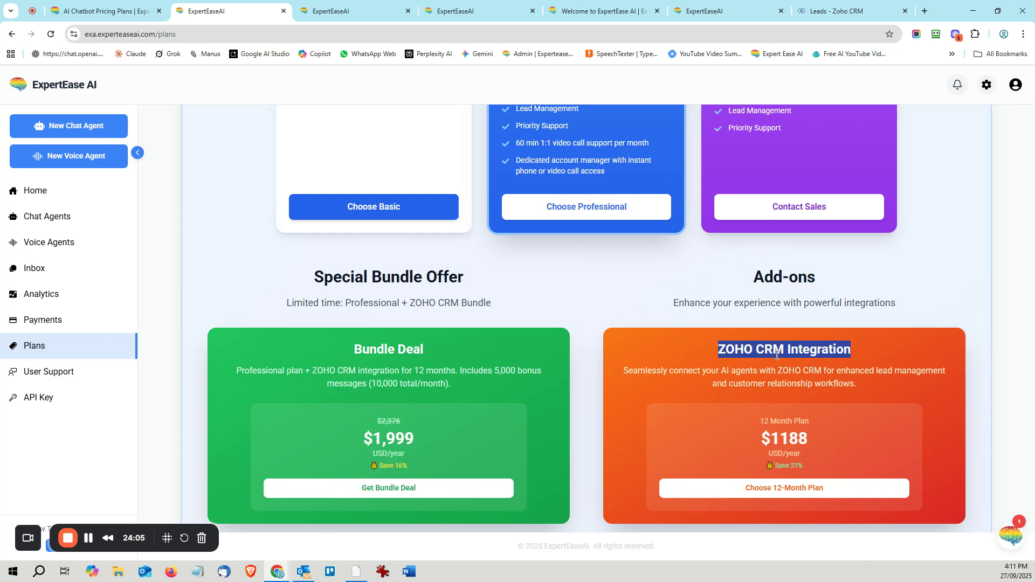
Step: Highlight the 12-month price of the ZOHO CRM Integration add-on, and clear the highlight
{"action": "scroll", "coordinate": [790, 368], "scroll_direction": "up", "scroll_amount": 4}
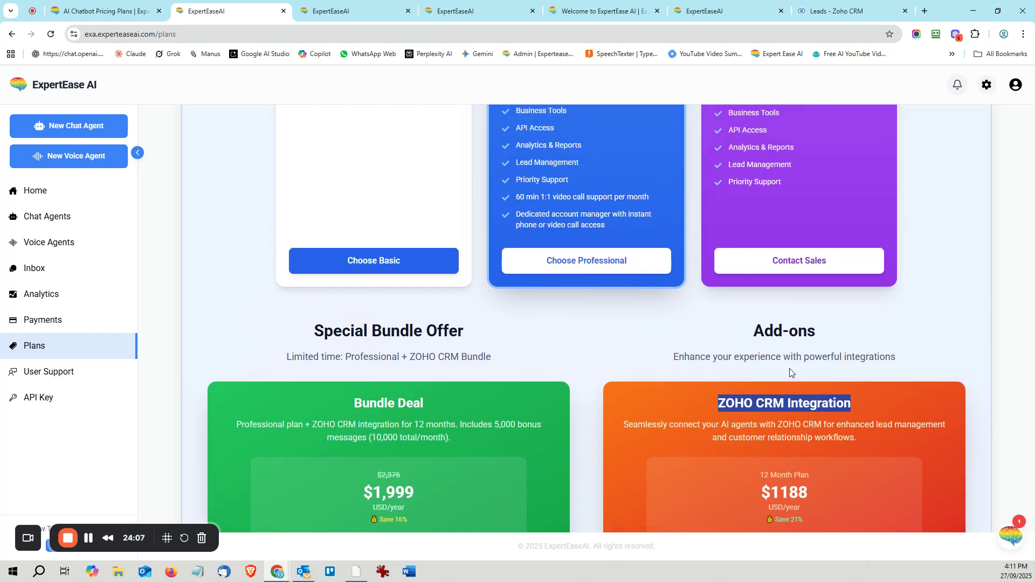
{"action": "scroll", "coordinate": [790, 368], "scroll_direction": "down", "scroll_amount": 3}
{"action": "scroll", "coordinate": [790, 367], "scroll_direction": "down", "scroll_amount": 2}
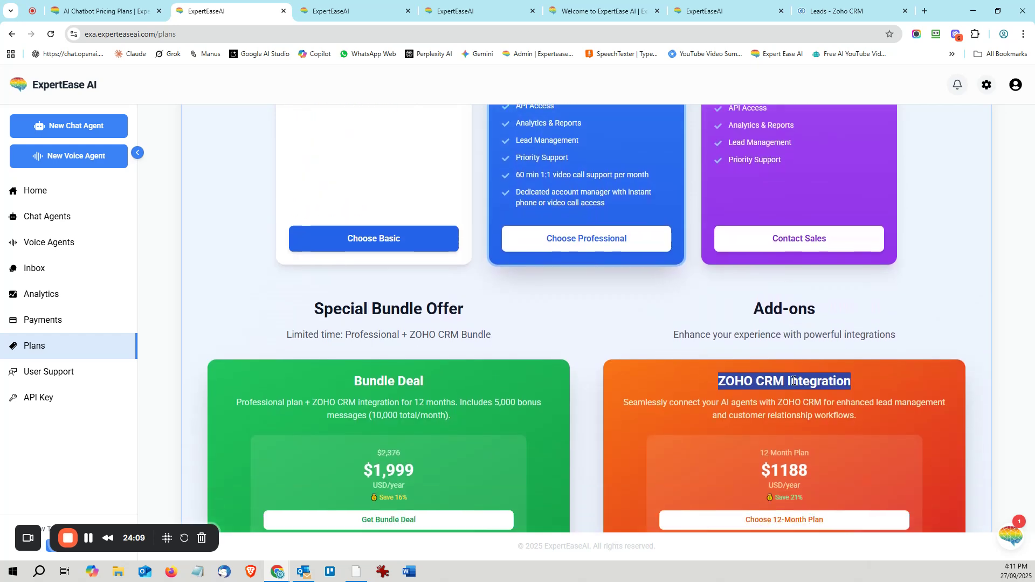
{"action": "left_click_drag", "start_coordinate": [757, 406], "coordinate": [814, 403]}
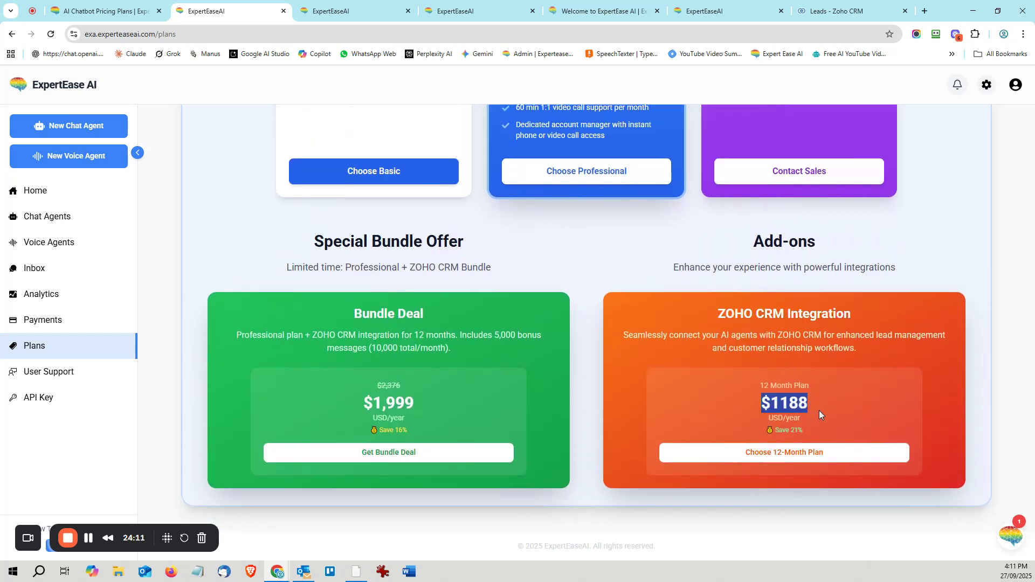
{"action": "left_click", "coordinate": [890, 293]}
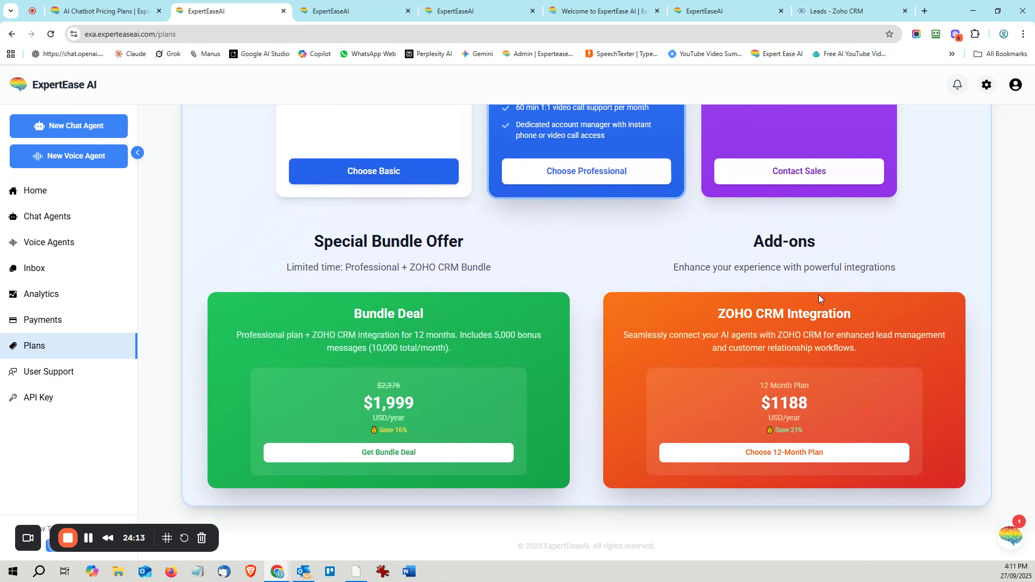
Step: Compare the Professional plan with the ZOHO CRM add-on, highlighting the plan name, the Add-ons heading and the add-on's yearly price
{"action": "scroll", "coordinate": [817, 295], "scroll_direction": "up", "scroll_amount": 10}
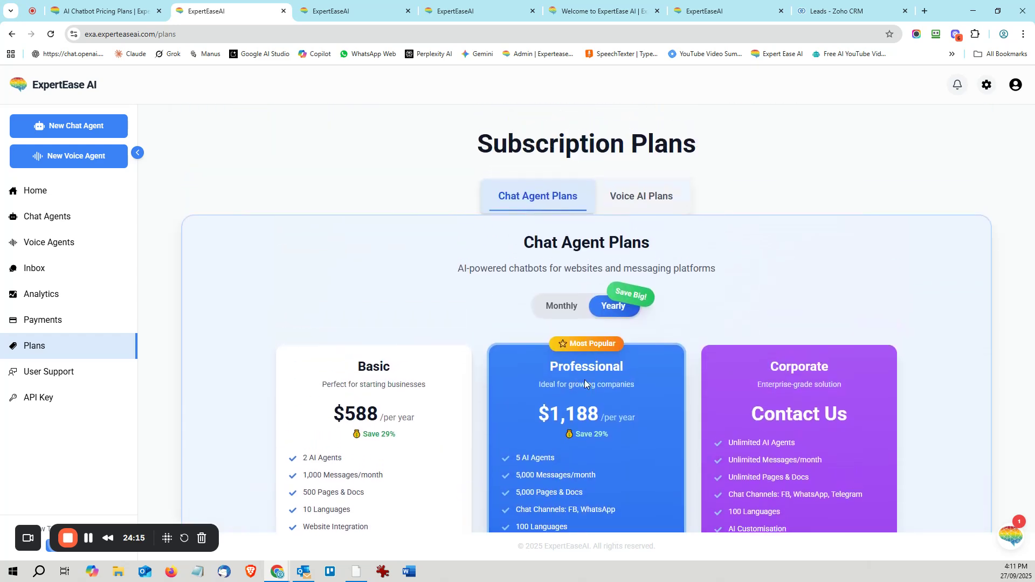
{"action": "left_click_drag", "start_coordinate": [548, 366], "coordinate": [652, 366]}
{"action": "scroll", "coordinate": [651, 366], "scroll_direction": "down", "scroll_amount": 2}
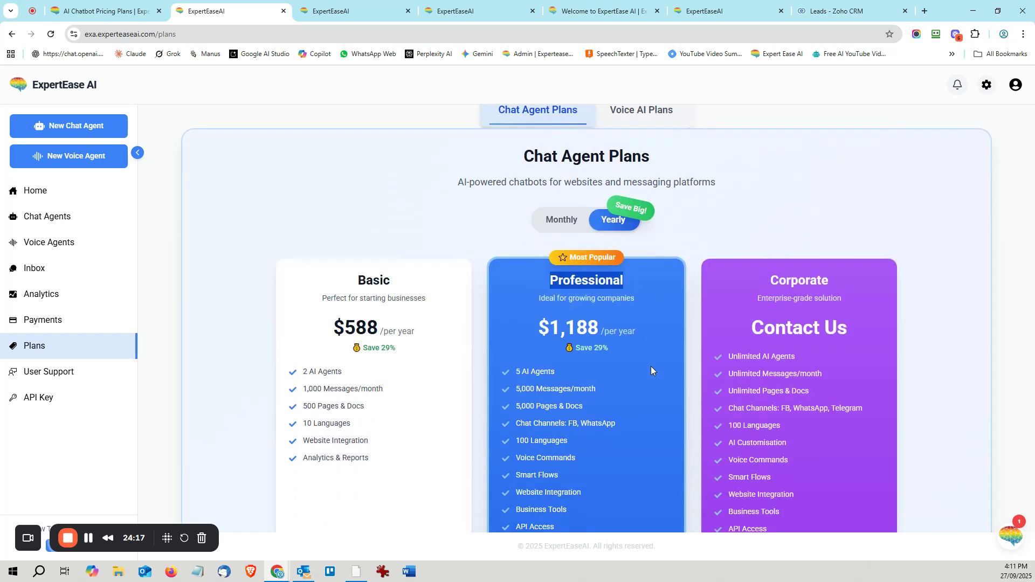
{"action": "scroll", "coordinate": [589, 271], "scroll_direction": "down", "scroll_amount": 2}
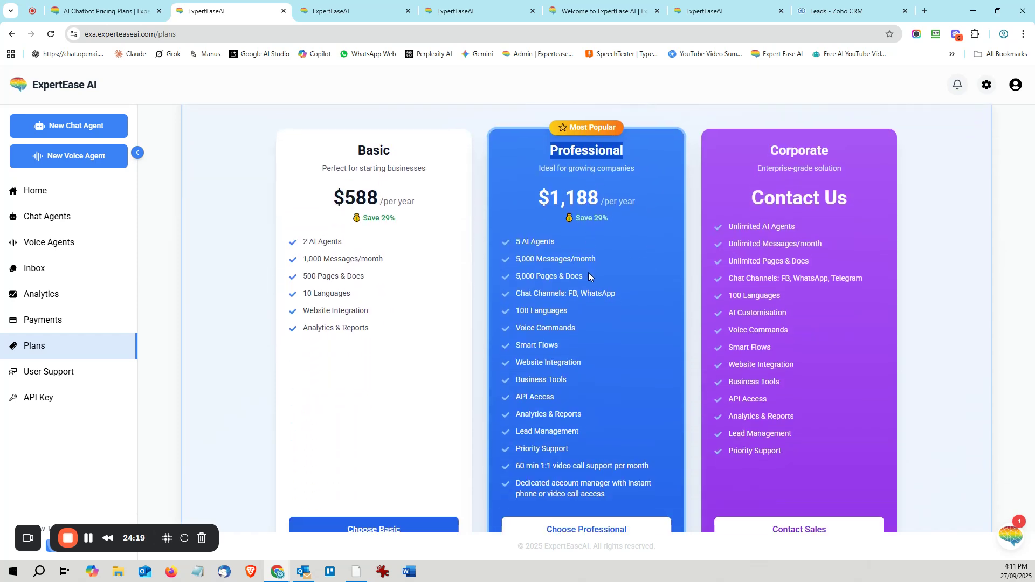
{"action": "scroll", "coordinate": [593, 295], "scroll_direction": "down", "scroll_amount": 6}
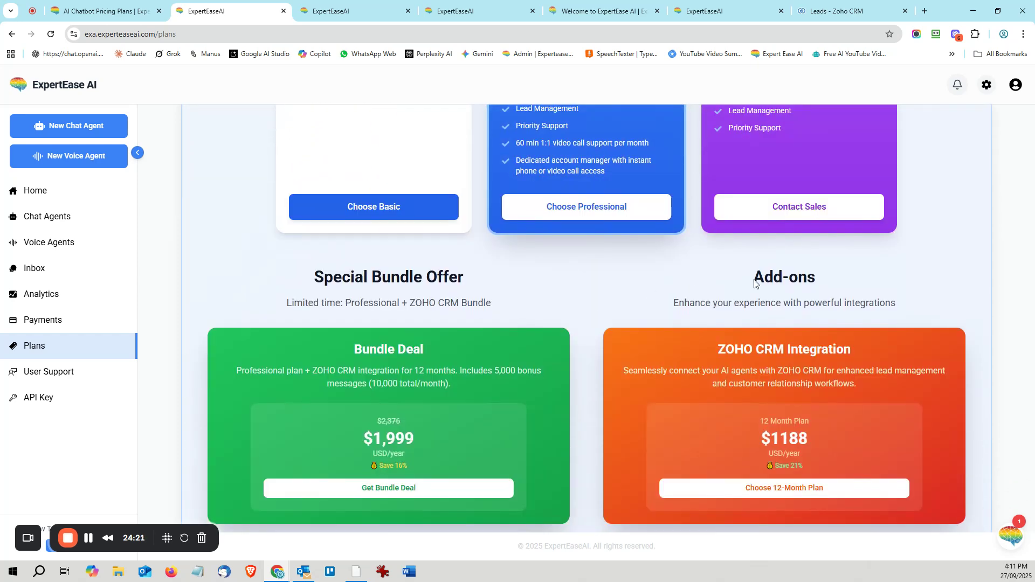
{"action": "left_click_drag", "start_coordinate": [753, 279], "coordinate": [820, 299]}
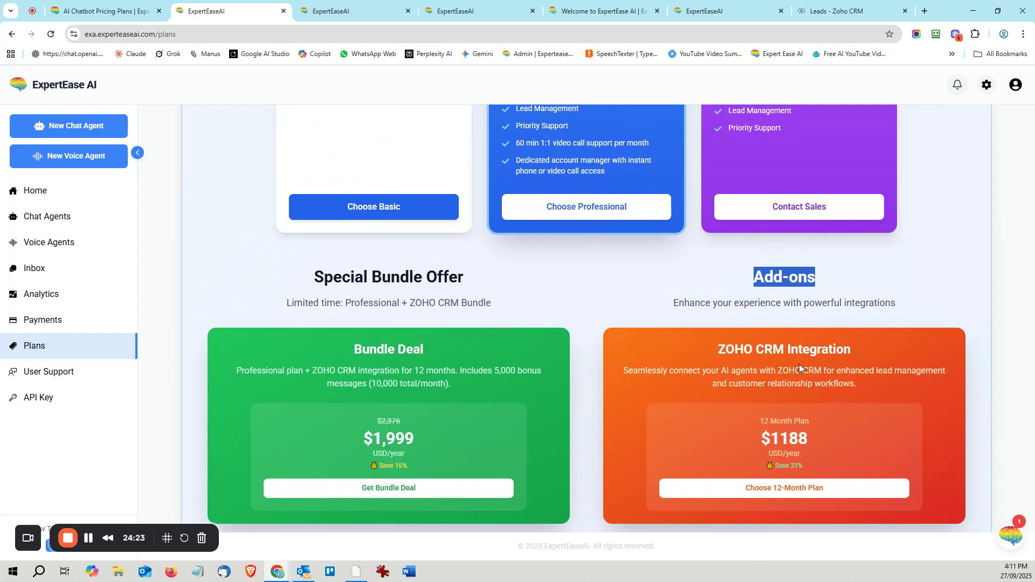
{"action": "left_click_drag", "start_coordinate": [761, 444], "coordinate": [828, 443]}
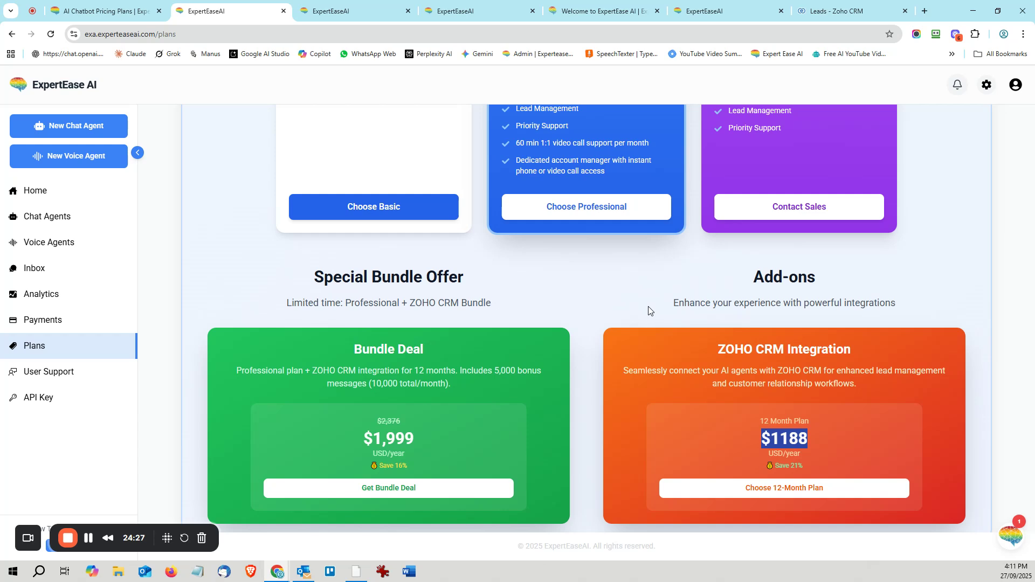
Step: Highlight the Special Bundle Offer heading, its Professional + ZOHO CRM Bundle description and the discounted bundle price
{"action": "scroll", "coordinate": [649, 311], "scroll_direction": "down", "scroll_amount": 1}
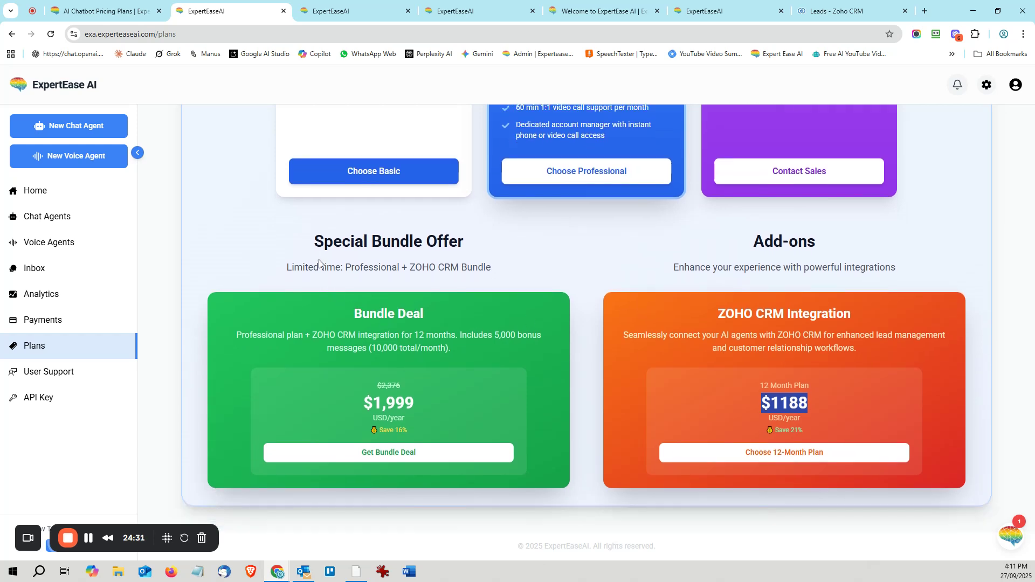
{"action": "left_click_drag", "start_coordinate": [315, 241], "coordinate": [487, 235]}
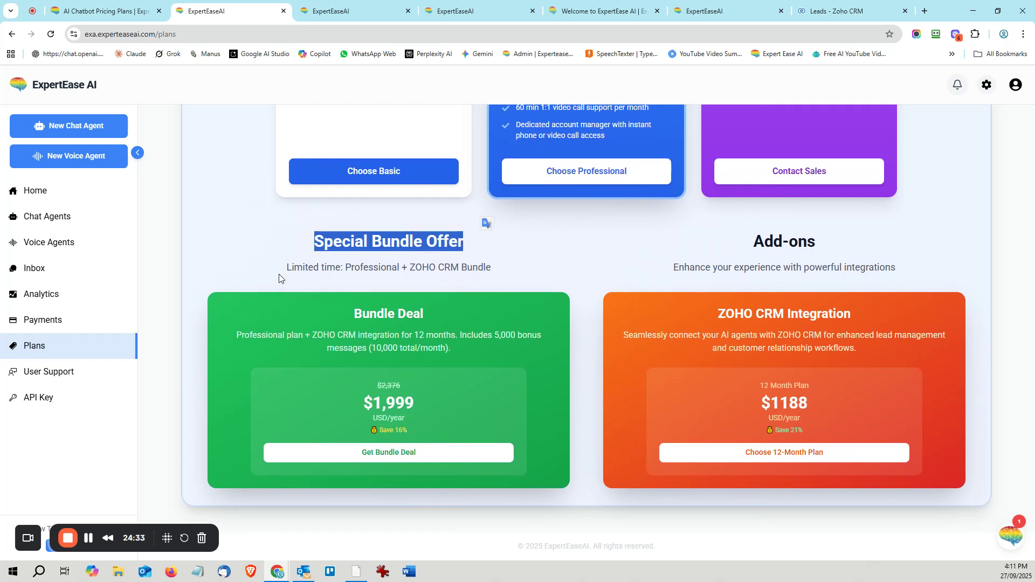
{"action": "left_click_drag", "start_coordinate": [283, 268], "coordinate": [506, 270]}
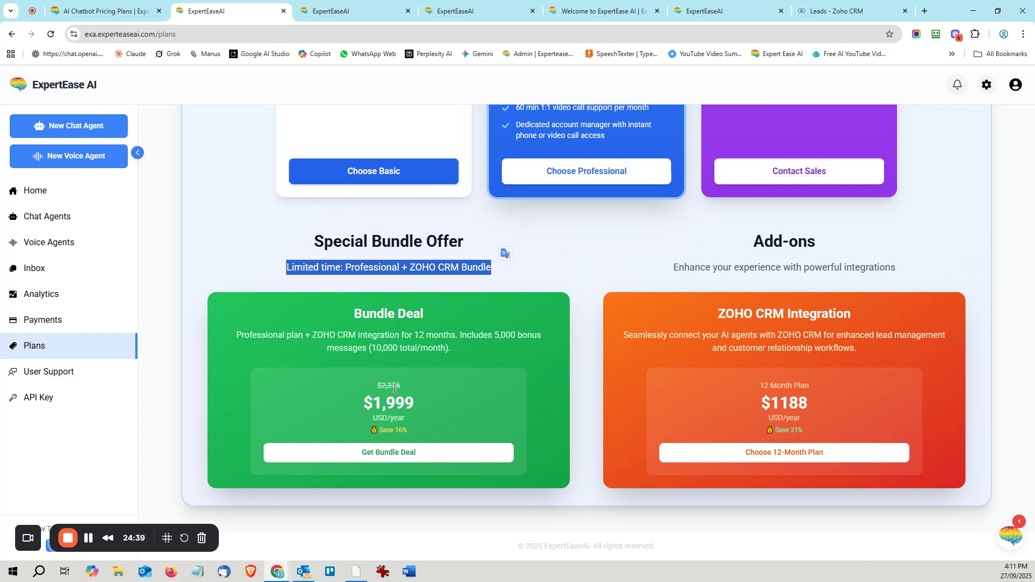
{"action": "left_click_drag", "start_coordinate": [366, 400], "coordinate": [438, 396]}
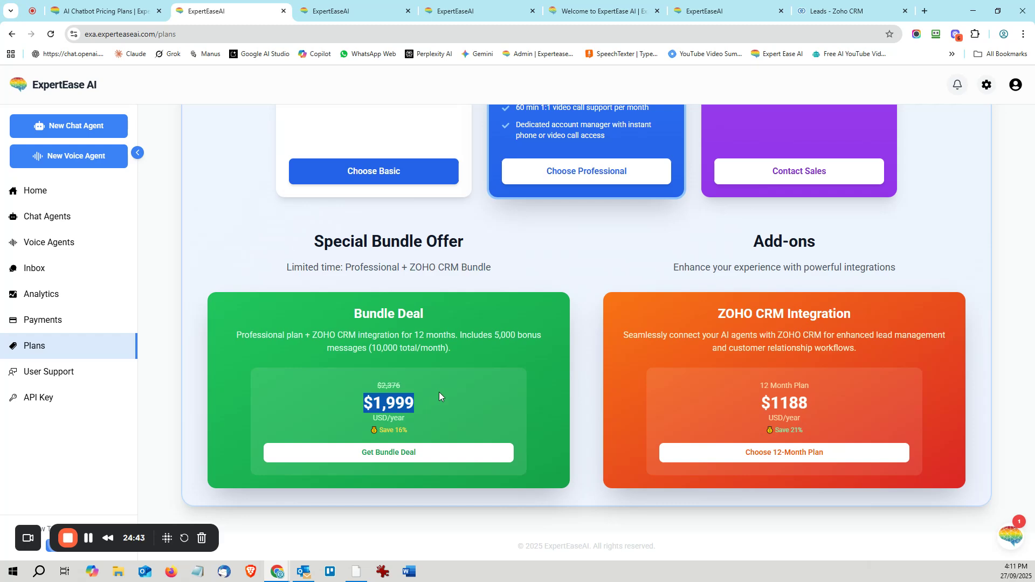
Step: Highlight the Corporate plan's name and examine its feature list alongside the Basic and Professional plans
{"action": "scroll", "coordinate": [477, 417], "scroll_direction": "up", "scroll_amount": 9}
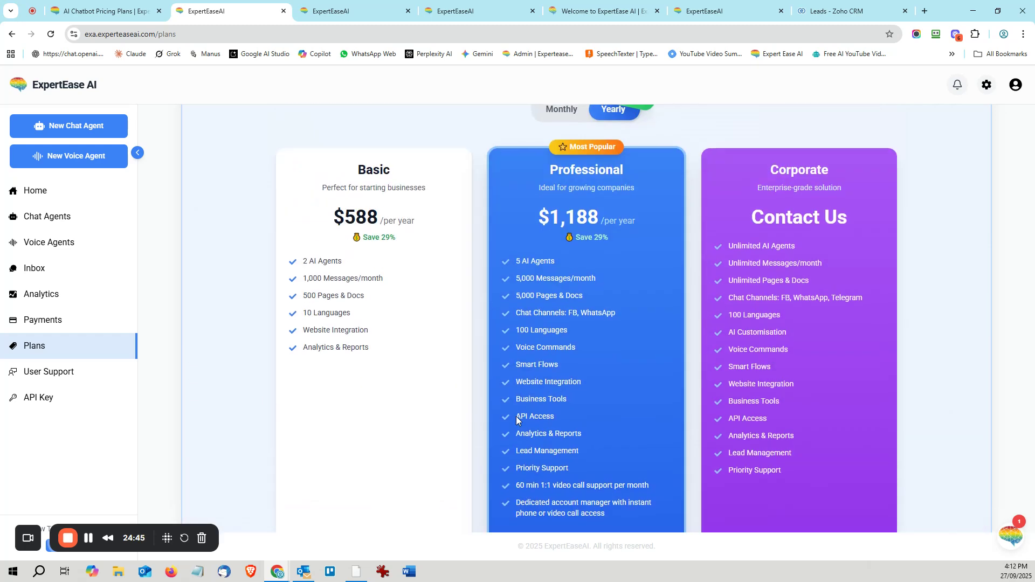
{"action": "scroll", "coordinate": [638, 433], "scroll_direction": "down", "scroll_amount": 1}
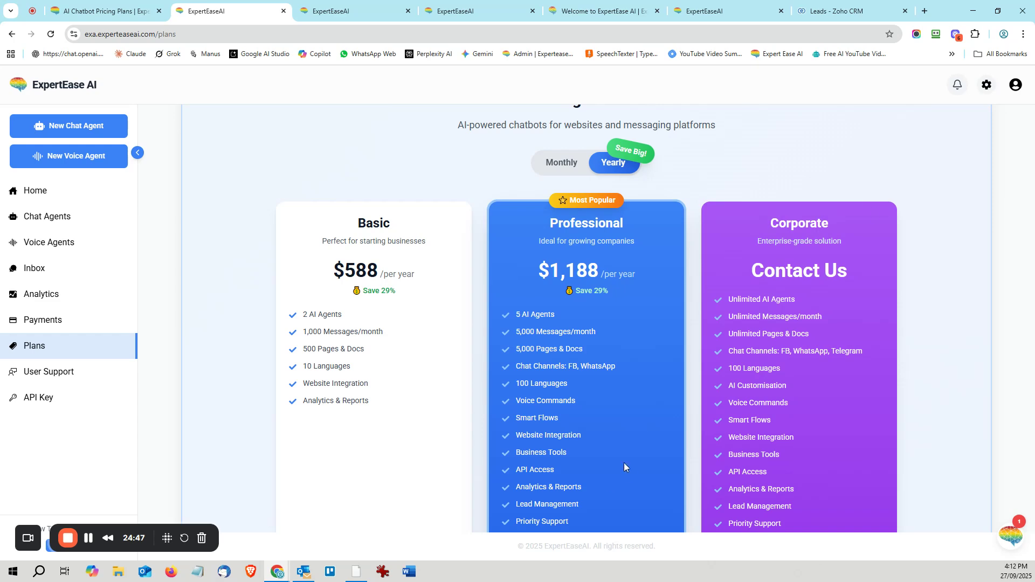
{"action": "double_click", "coordinate": [814, 220]}
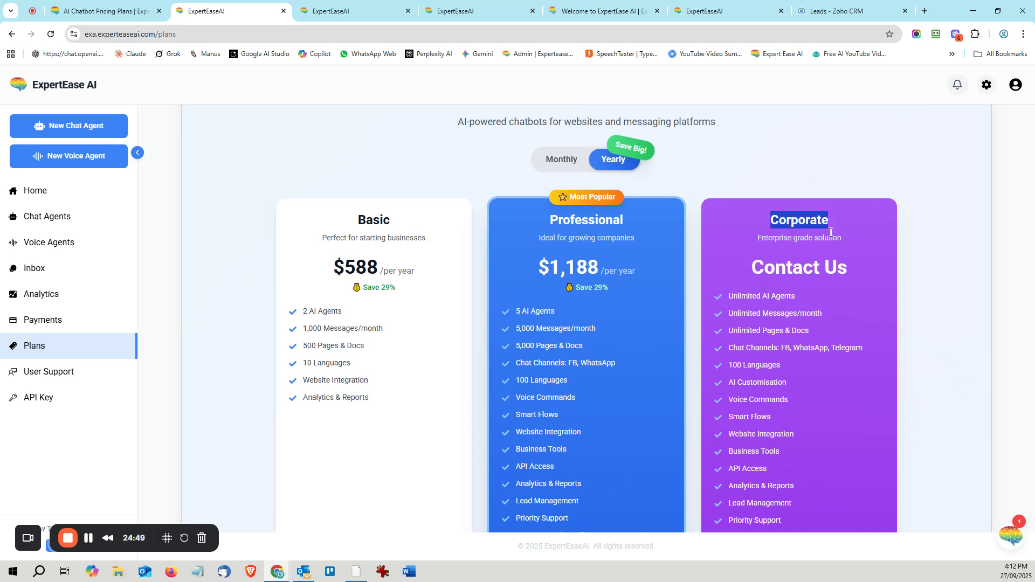
{"action": "scroll", "coordinate": [829, 231], "scroll_direction": "down", "scroll_amount": 2}
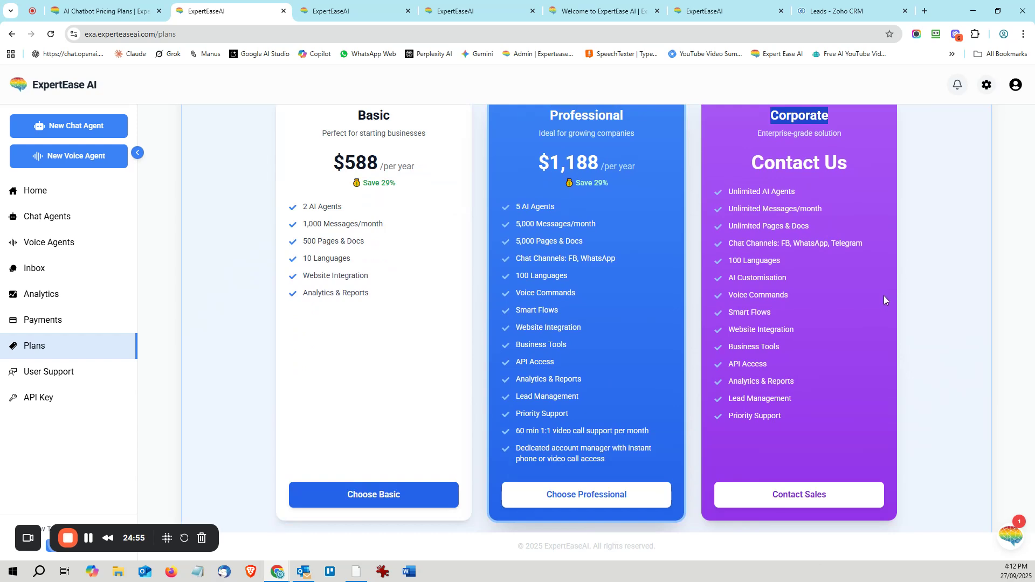
{"action": "scroll", "coordinate": [884, 296], "scroll_direction": "up", "scroll_amount": 2}
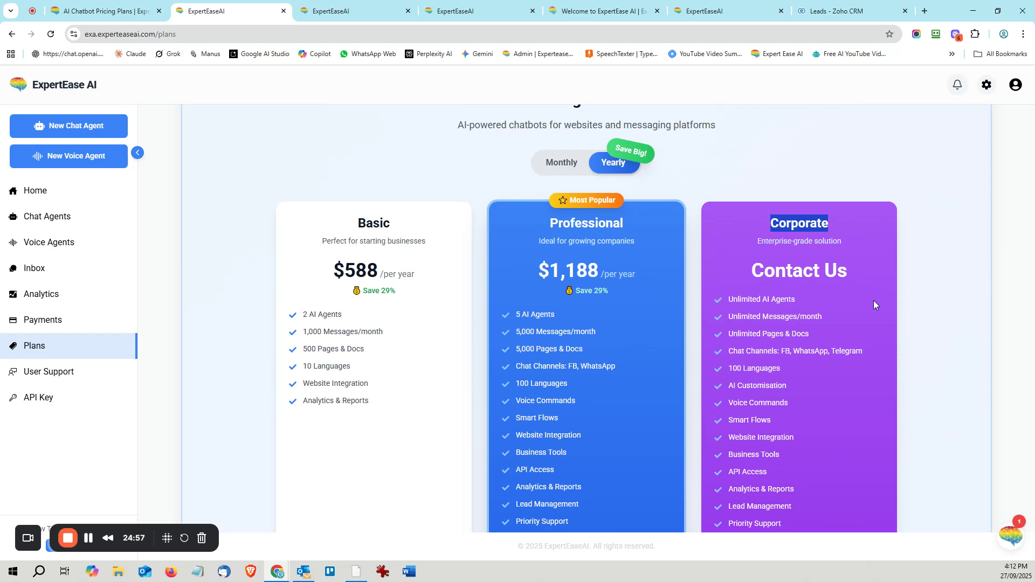
{"action": "scroll", "coordinate": [874, 304], "scroll_direction": "down", "scroll_amount": 2}
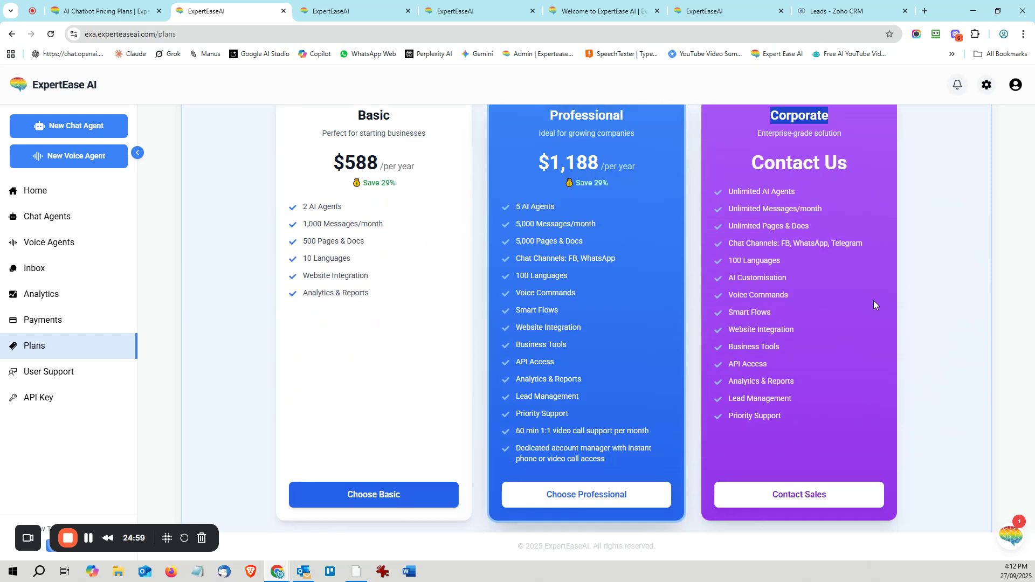
{"action": "scroll", "coordinate": [873, 302], "scroll_direction": "down", "scroll_amount": 2}
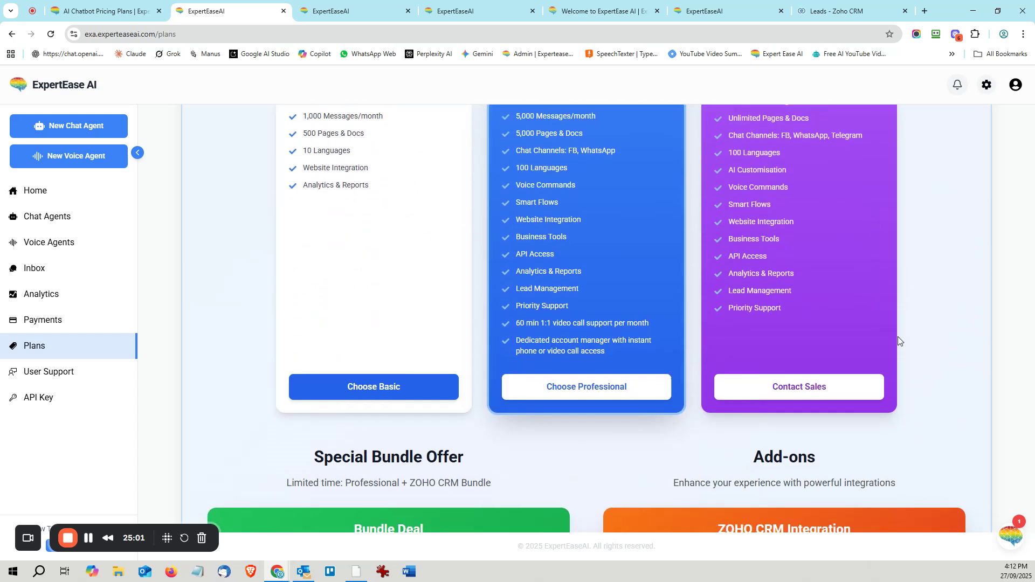
{"action": "scroll", "coordinate": [897, 337], "scroll_direction": "up", "scroll_amount": 2}
{"action": "scroll", "coordinate": [897, 337], "scroll_direction": "up", "scroll_amount": 1}
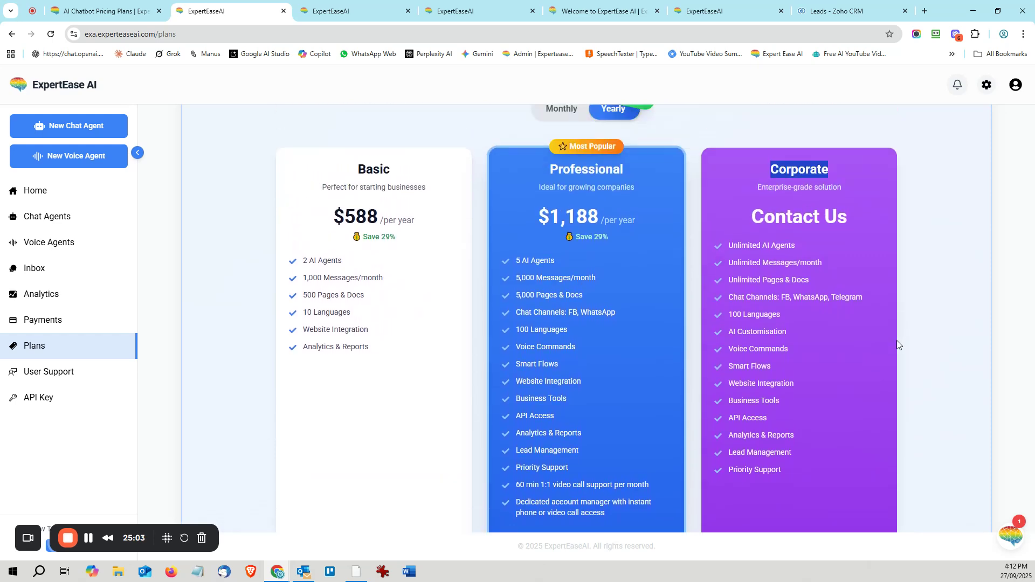
{"action": "scroll", "coordinate": [895, 347], "scroll_direction": "down", "scroll_amount": 7}
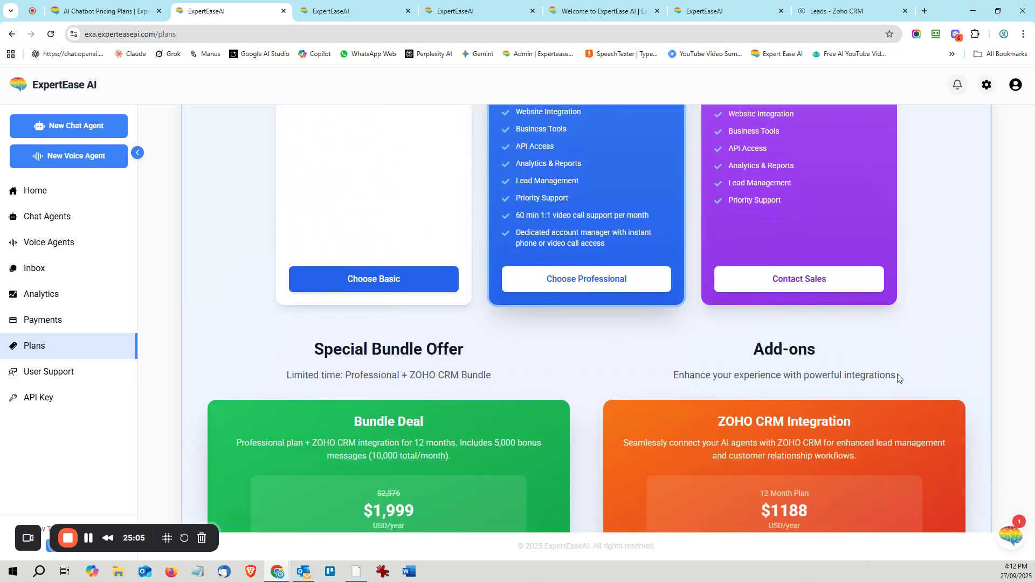
Step: Show the Voice AI plans and examine the Pay-As-You-Go, Voice AI Packages and Custom Enterprise options
{"action": "scroll", "coordinate": [878, 369], "scroll_direction": "up", "scroll_amount": 10}
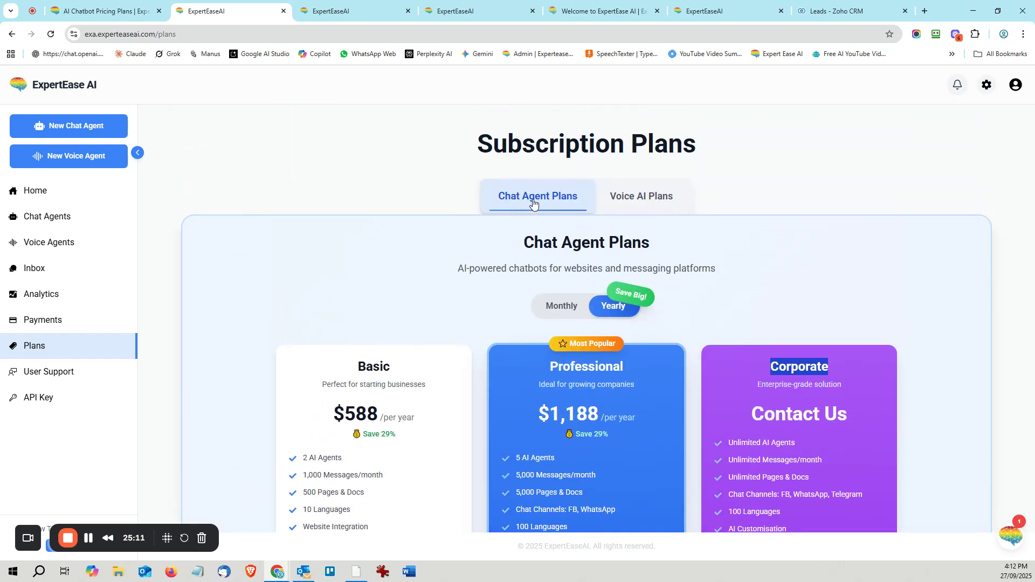
{"action": "left_click", "coordinate": [644, 199]}
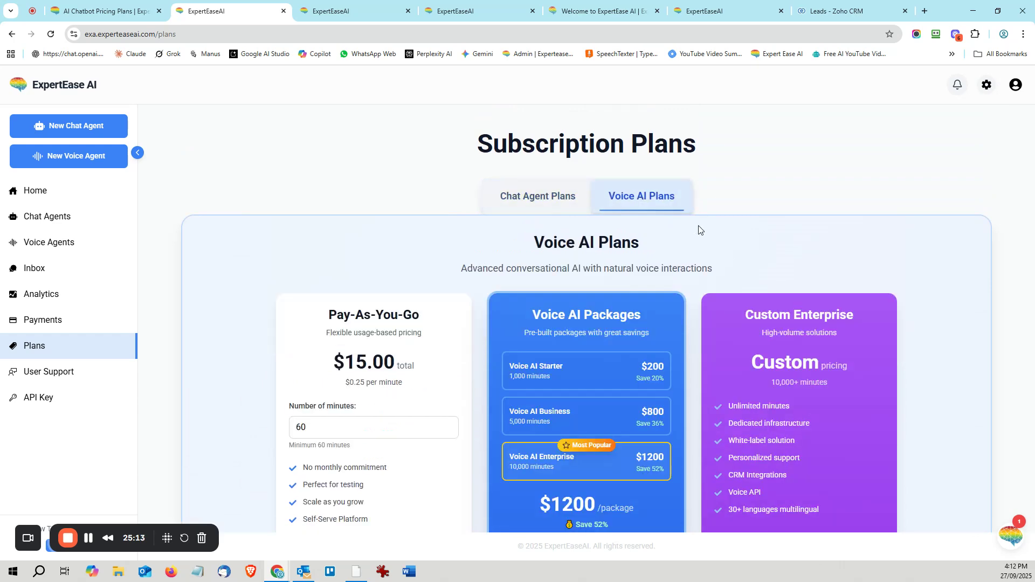
{"action": "scroll", "coordinate": [697, 230], "scroll_direction": "down", "scroll_amount": 1}
{"action": "scroll", "coordinate": [698, 229], "scroll_direction": "up", "scroll_amount": 2}
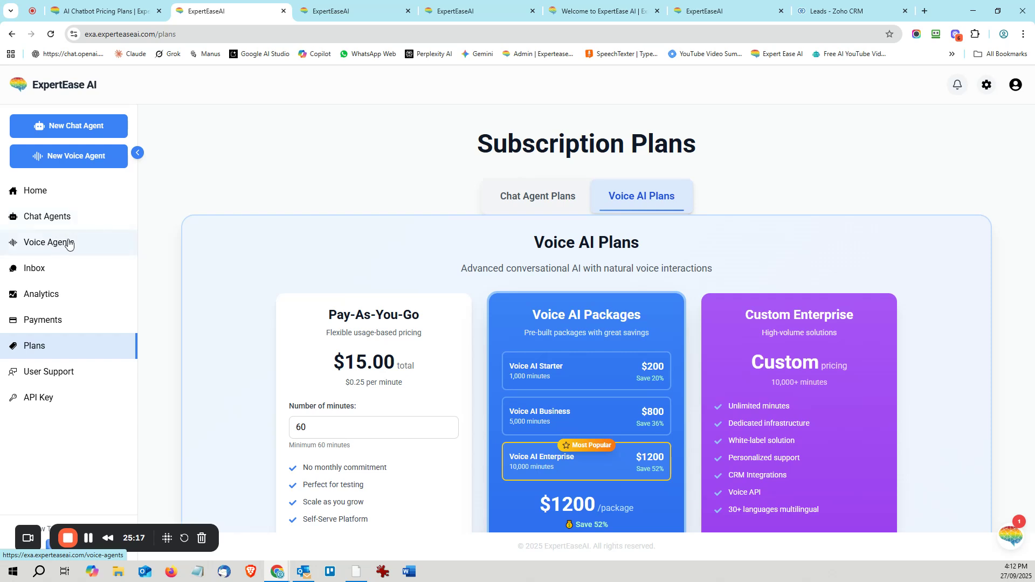
{"action": "scroll", "coordinate": [348, 254], "scroll_direction": "down", "scroll_amount": 2}
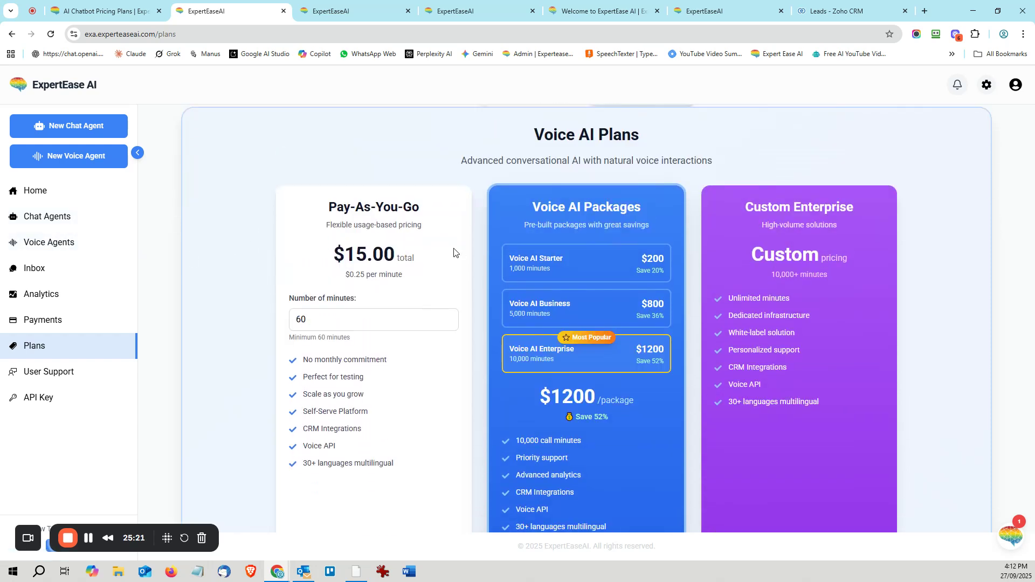
{"action": "scroll", "coordinate": [455, 253], "scroll_direction": "down", "scroll_amount": 1}
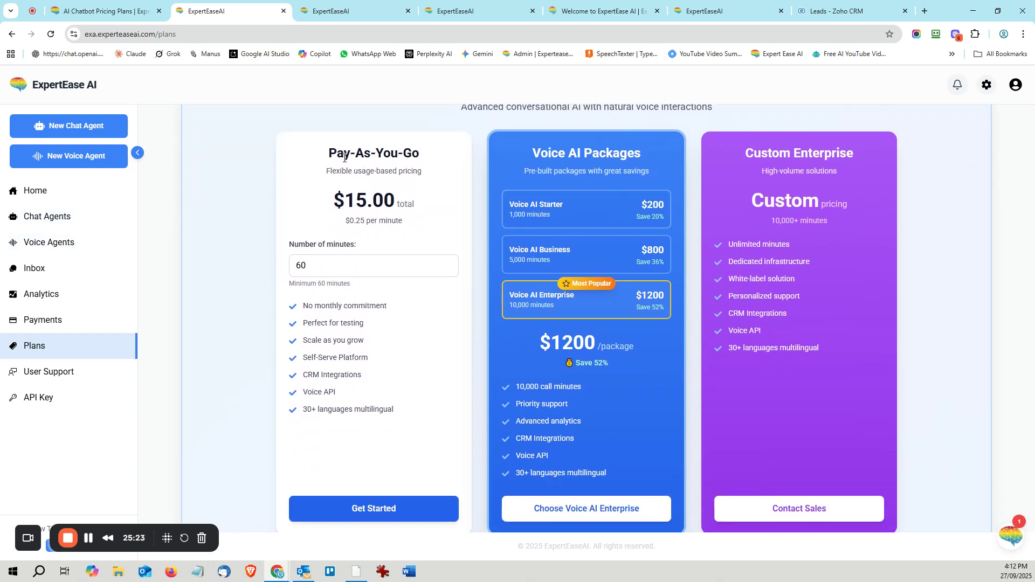
Step: Highlight the Pay-As-You-Go voice plan's name and total price, and clear the highlight
{"action": "left_click_drag", "start_coordinate": [329, 153], "coordinate": [469, 158]}
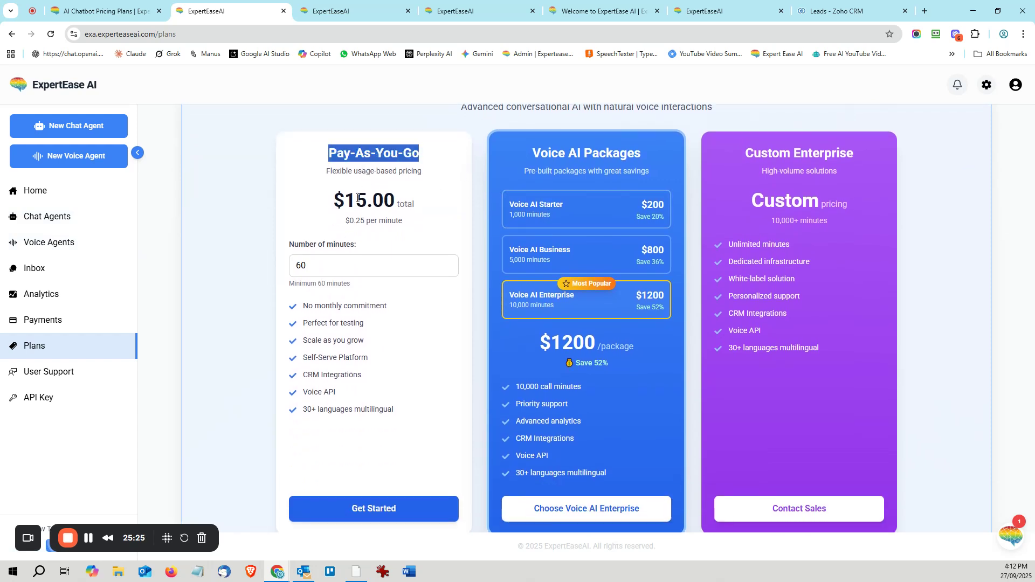
{"action": "left_click_drag", "start_coordinate": [332, 200], "coordinate": [457, 204]}
{"action": "left_click", "coordinate": [439, 219]}
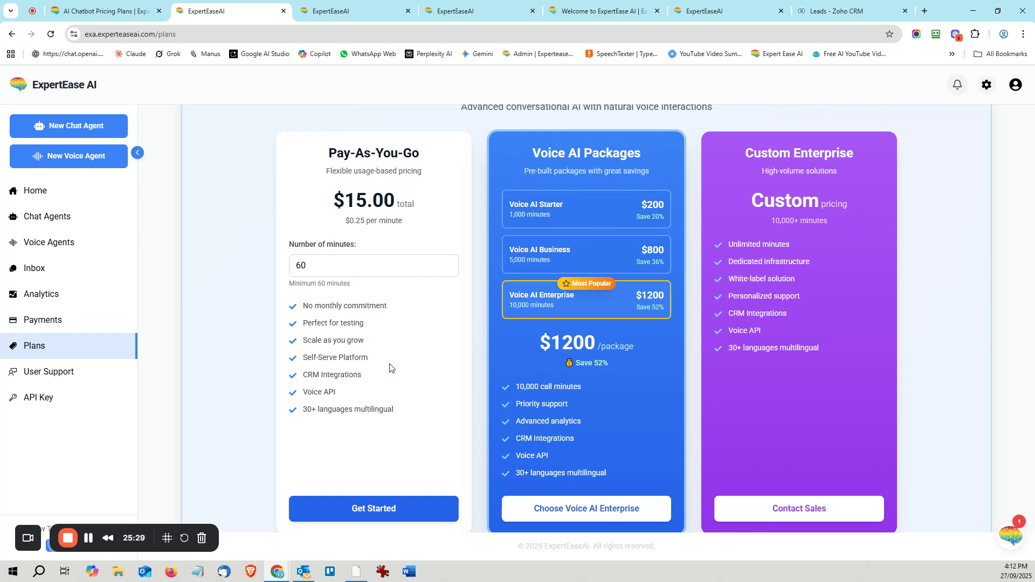
Step: Examine the Voice AI Starter, Business and Enterprise packages, their included features, and the ZOHO CRM Integration add-on below the voice plans
{"action": "scroll", "coordinate": [386, 357], "scroll_direction": "down", "scroll_amount": 1}
{"action": "scroll", "coordinate": [562, 288], "scroll_direction": "up", "scroll_amount": 3}
{"action": "scroll", "coordinate": [561, 289], "scroll_direction": "down", "scroll_amount": 1}
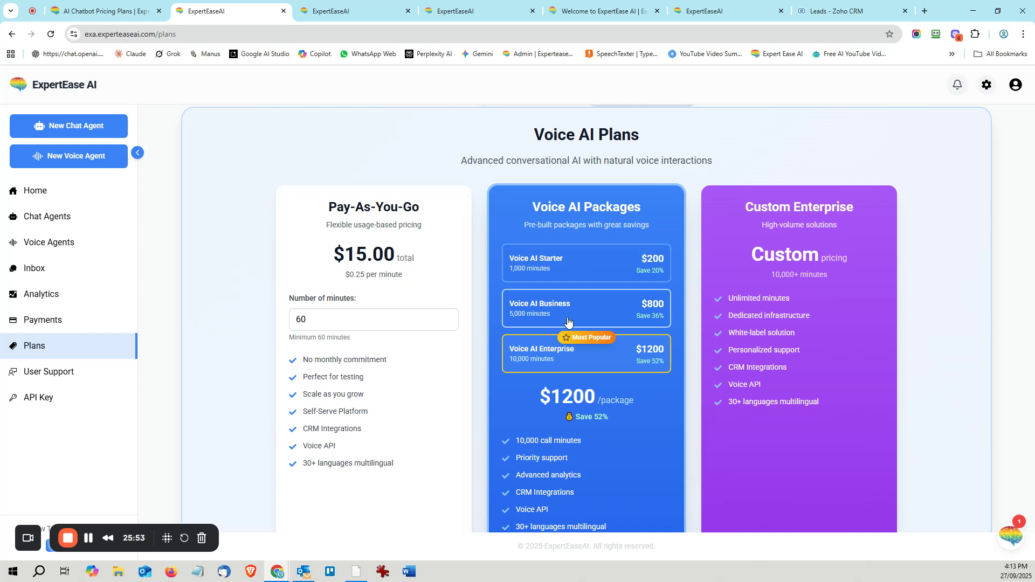
{"action": "scroll", "coordinate": [567, 322], "scroll_direction": "down", "scroll_amount": 1}
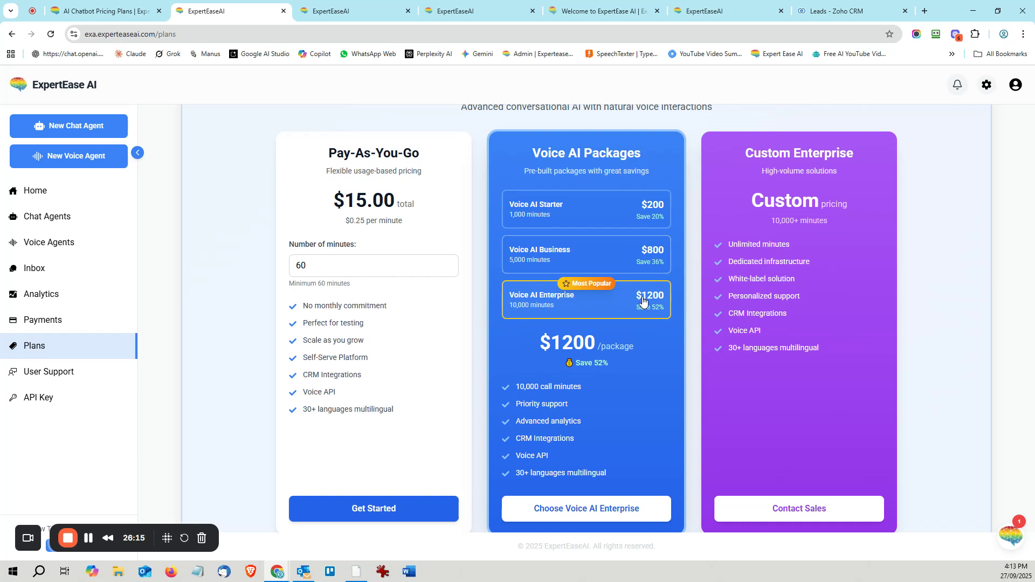
{"action": "scroll", "coordinate": [645, 334], "scroll_direction": "down", "scroll_amount": 1}
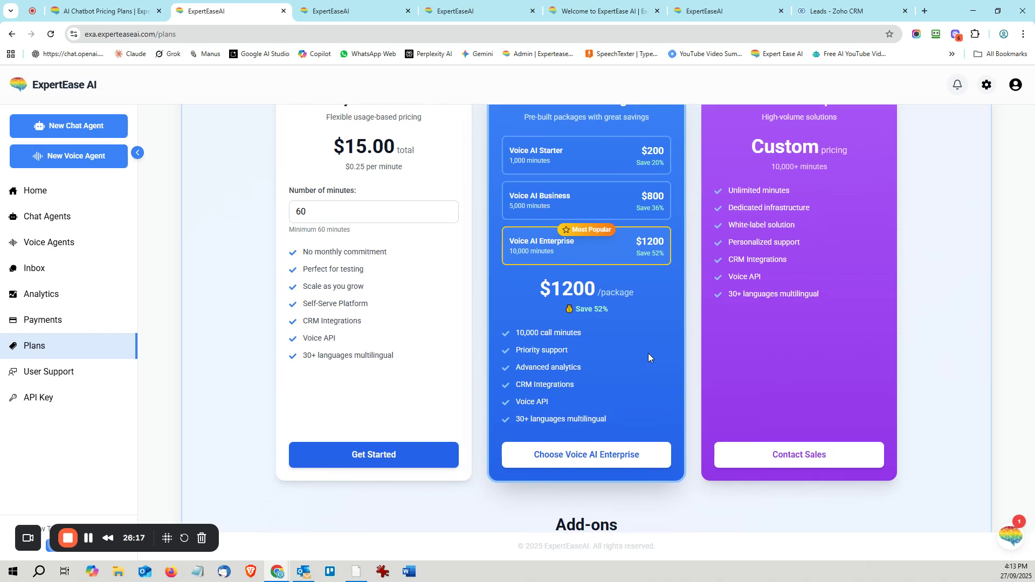
{"action": "scroll", "coordinate": [648, 354], "scroll_direction": "down", "scroll_amount": 1}
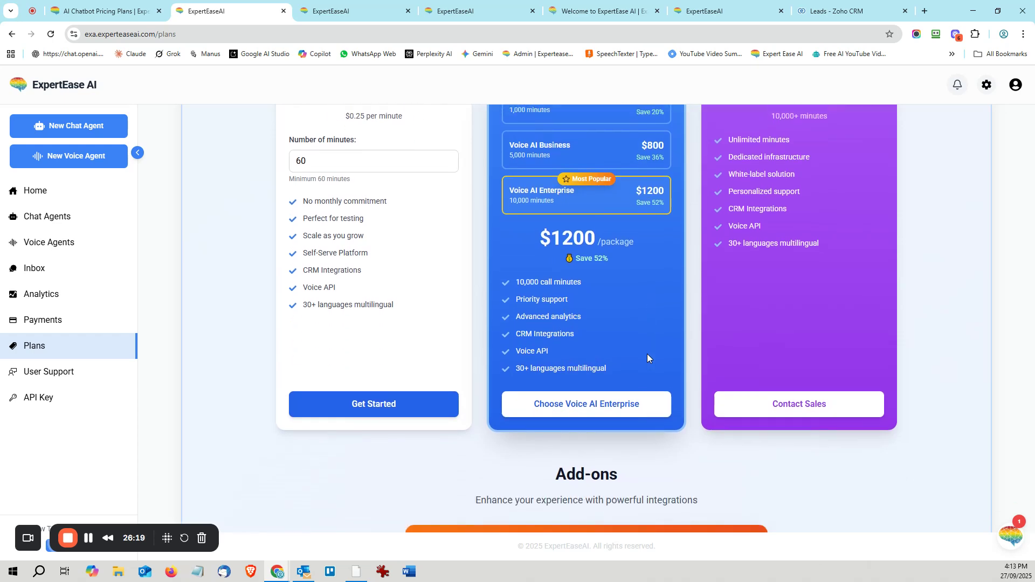
{"action": "scroll", "coordinate": [647, 353], "scroll_direction": "up", "scroll_amount": 3}
{"action": "scroll", "coordinate": [646, 355], "scroll_direction": "down", "scroll_amount": 4}
{"action": "scroll", "coordinate": [644, 357], "scroll_direction": "down", "scroll_amount": 3}
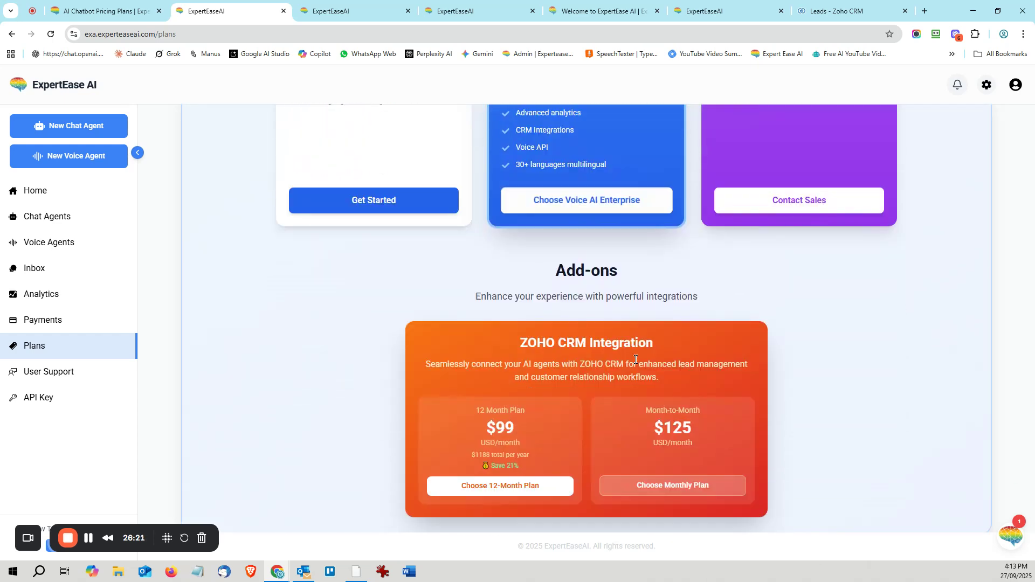
Step: Show the Chat Agent Plans briefly and return to the Voice AI Plans
{"action": "scroll", "coordinate": [636, 354], "scroll_direction": "up", "scroll_amount": 6}
{"action": "scroll", "coordinate": [631, 353], "scroll_direction": "up", "scroll_amount": 2}
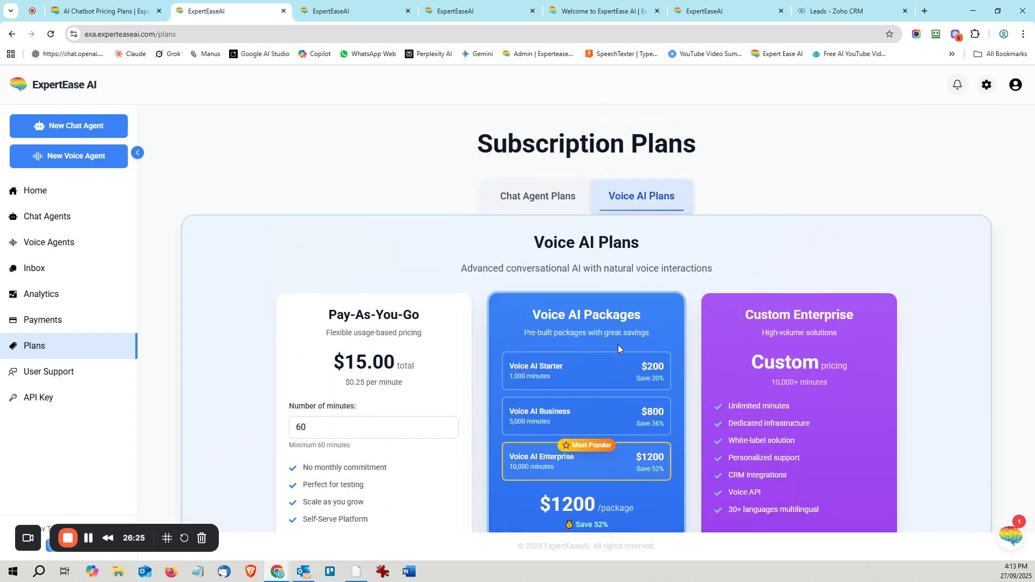
{"action": "left_click", "coordinate": [528, 199]}
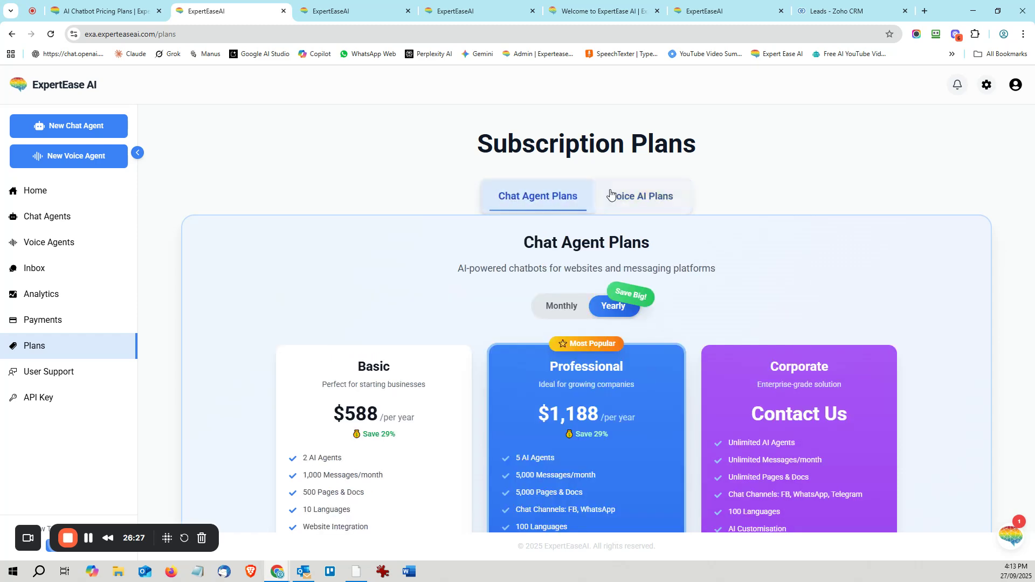
{"action": "left_click", "coordinate": [620, 196]}
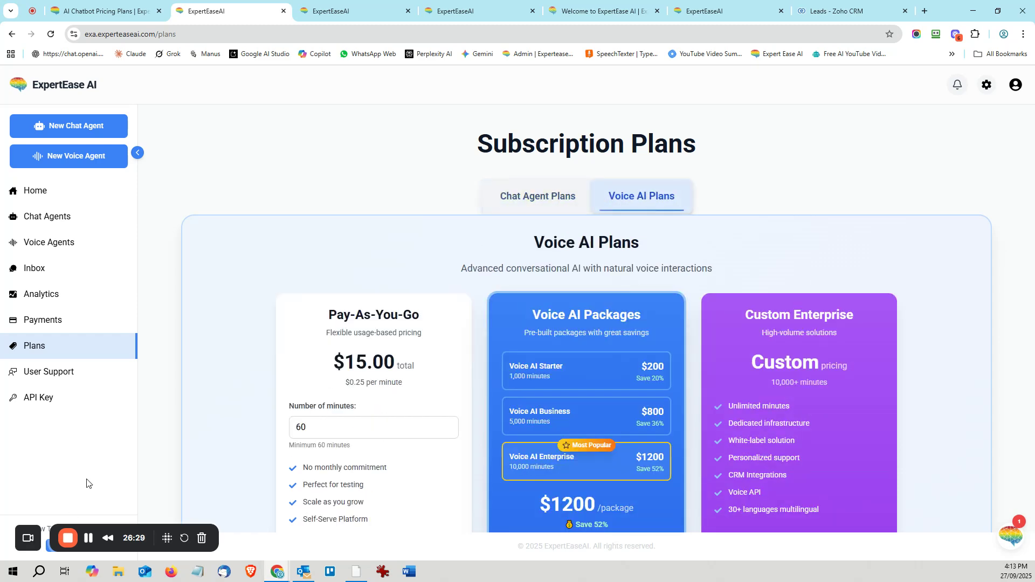